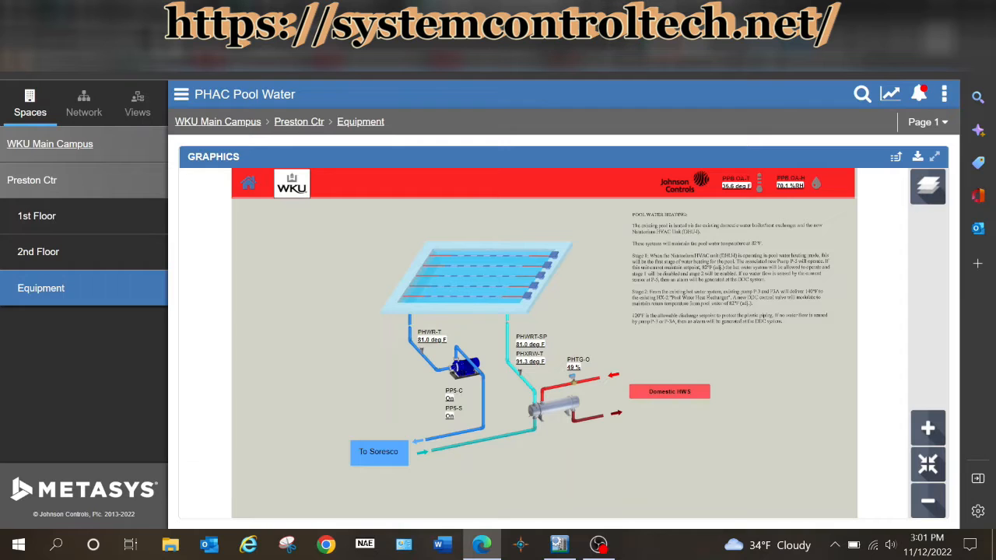
Step: Open the scanned control drawings and examine the HW boiler and domestic water system flow layout on page 32
left_click(662, 61)
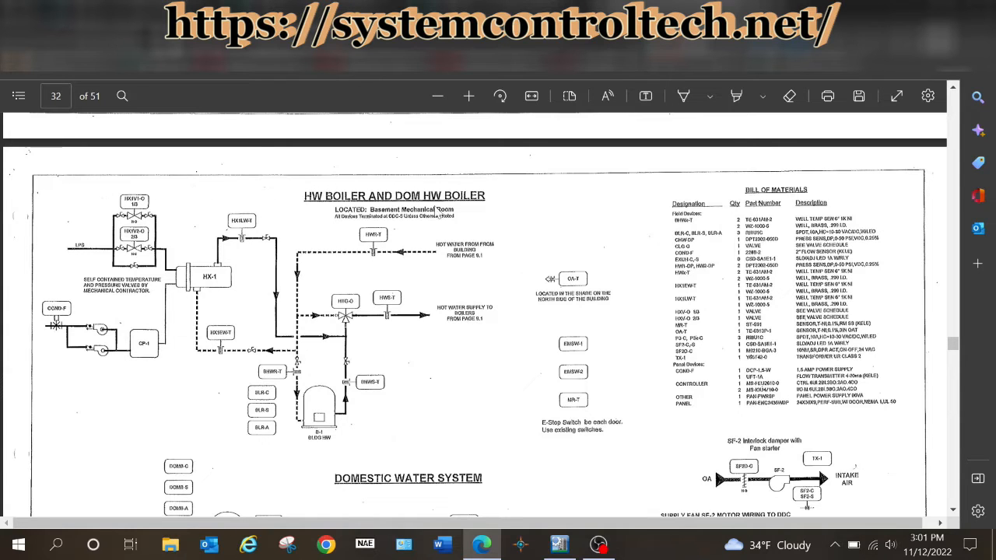
scroll(512, 344, "down", 2)
scroll(512, 343, "up", 1)
scroll(512, 343, "up", 1)
scroll(417, 303, "down", 2)
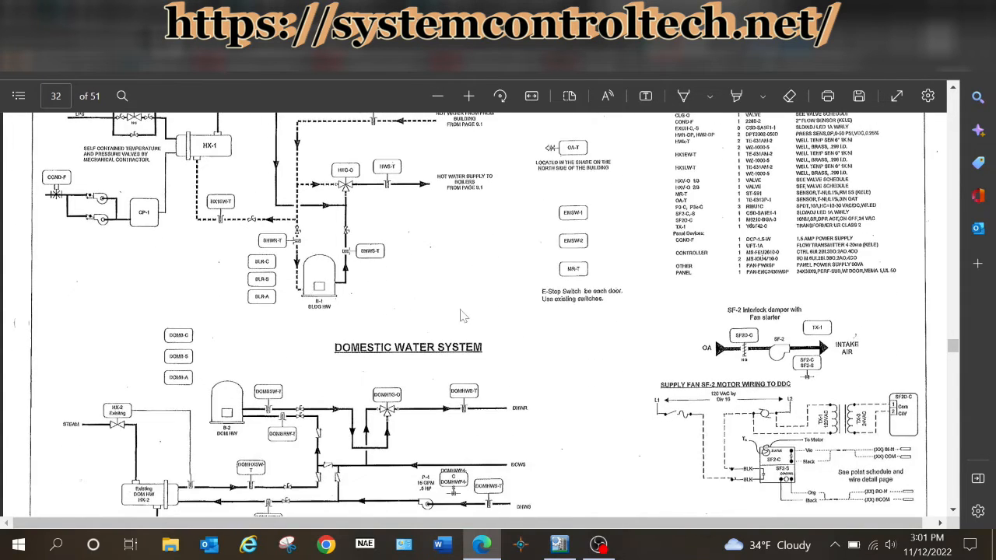
scroll(474, 315, "down", 1)
scroll(485, 316, "up", 2)
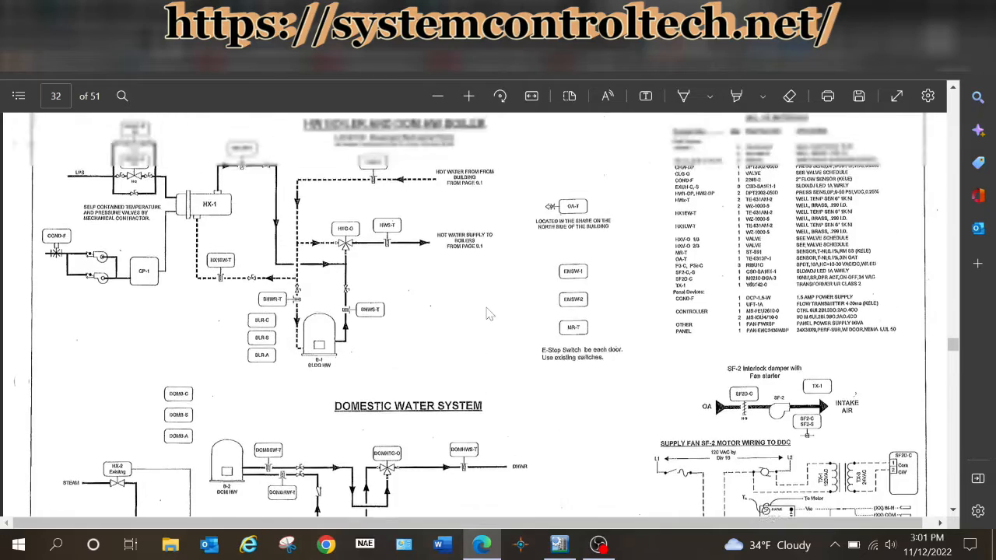
scroll(489, 314, "down", 2)
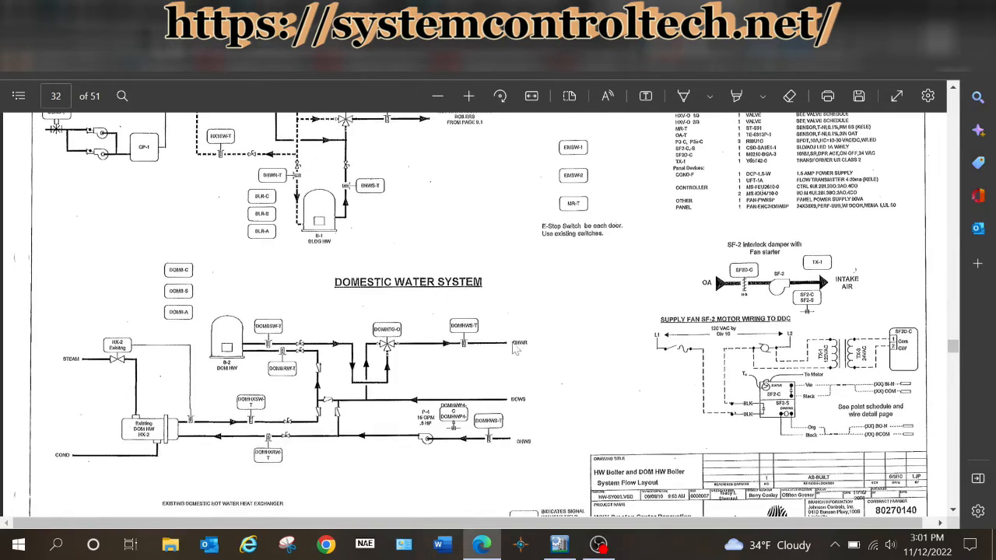
scroll(524, 348, "up", 1)
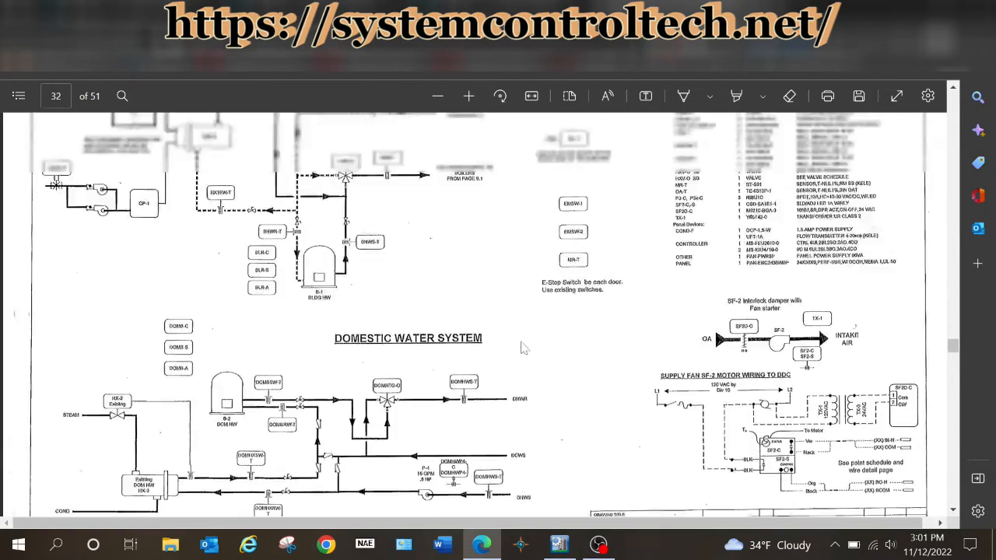
Step: Examine the HW Boiler and DOM HW Boiler points schedule on page 34 of the drawings
scroll(500, 383, "down", 5)
scroll(500, 383, "down", 10)
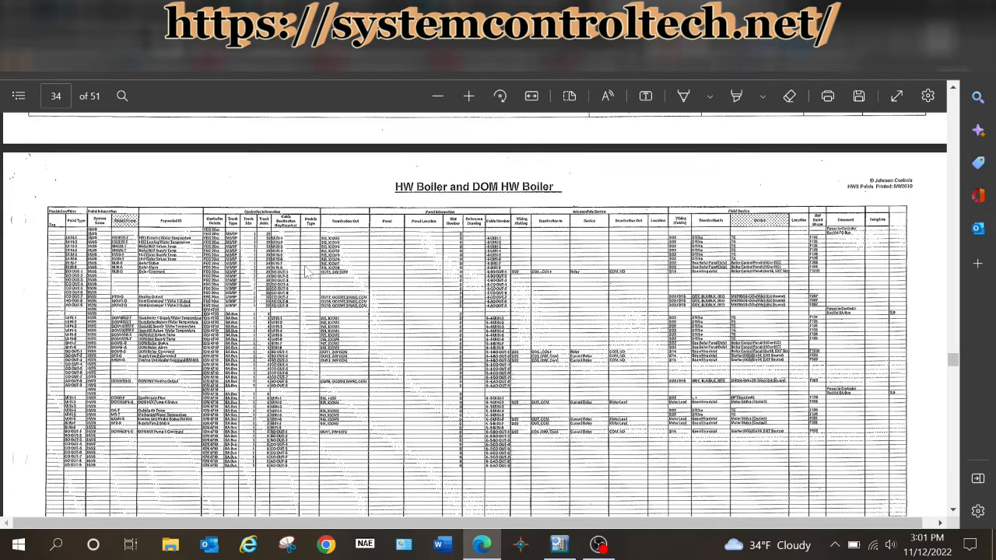
scroll(316, 357, "down", 1)
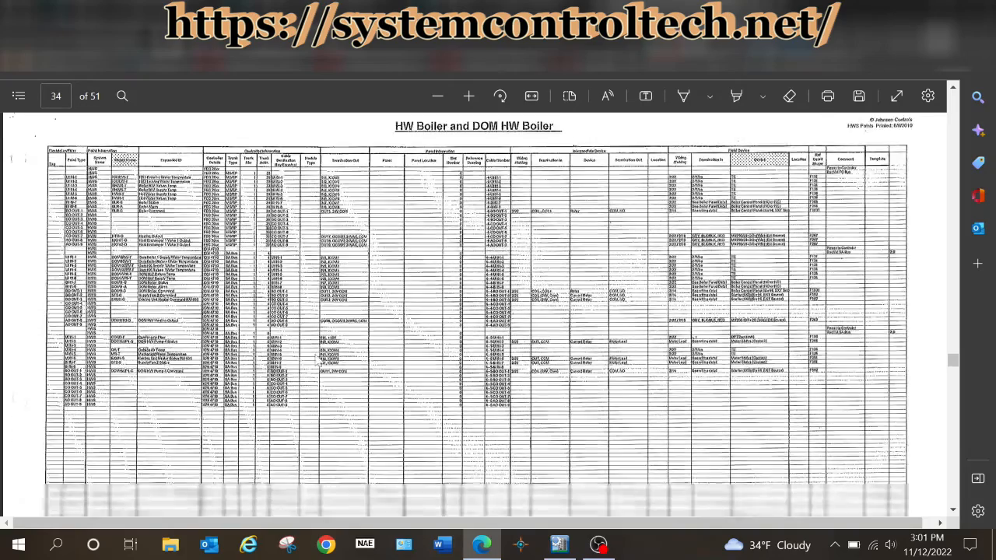
Step: Examine the hot water pumps, pool hot water and chilled water flow diagrams on page 36
scroll(315, 355, "down", 15)
scroll(309, 351, "down", 10)
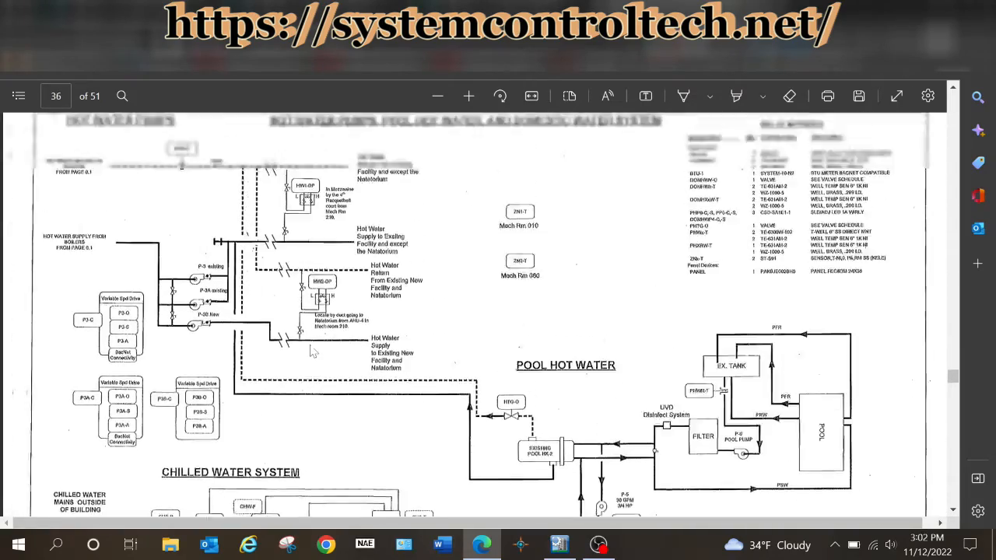
scroll(309, 352, "up", 1)
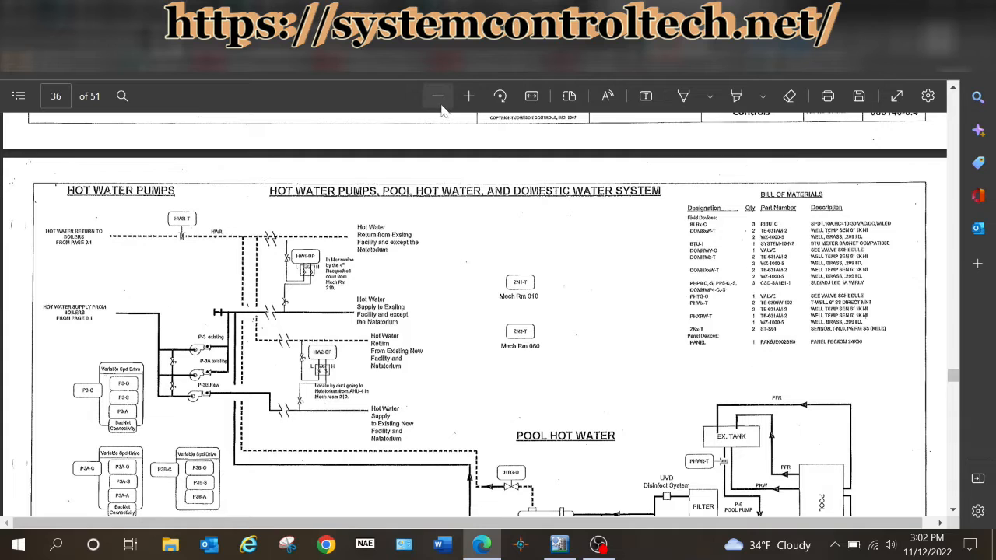
scroll(443, 193, "down", 2)
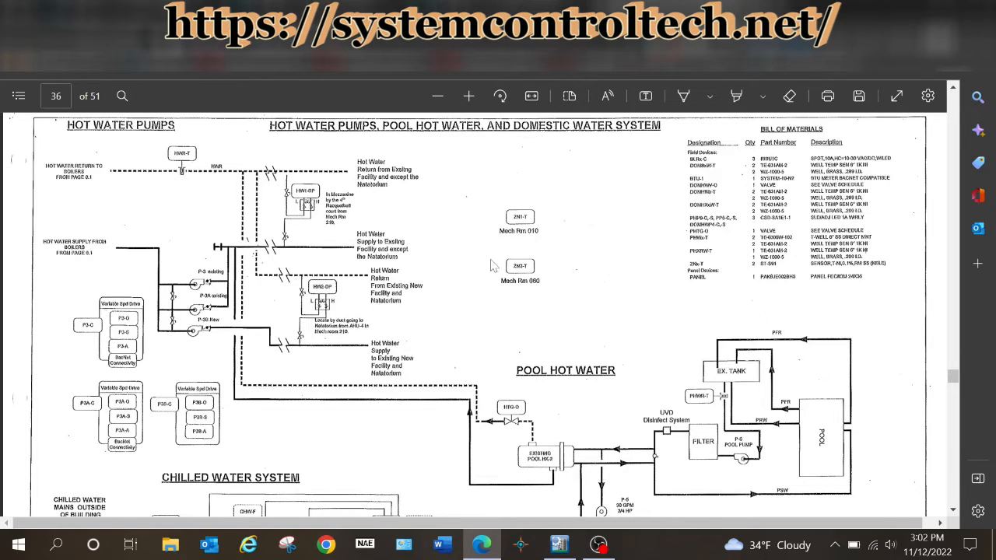
scroll(495, 267, "down", 2)
scroll(495, 267, "down", 4)
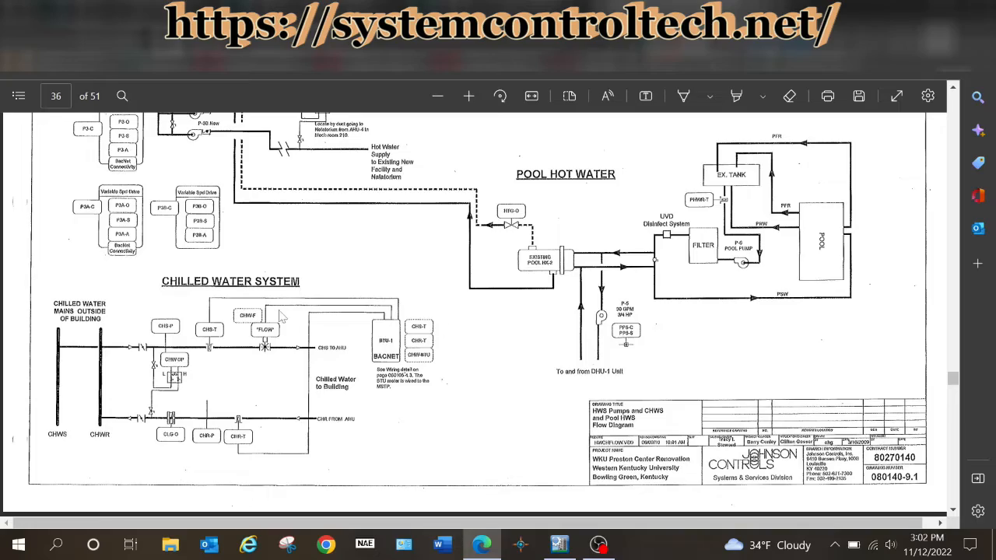
scroll(264, 349, "up", 8)
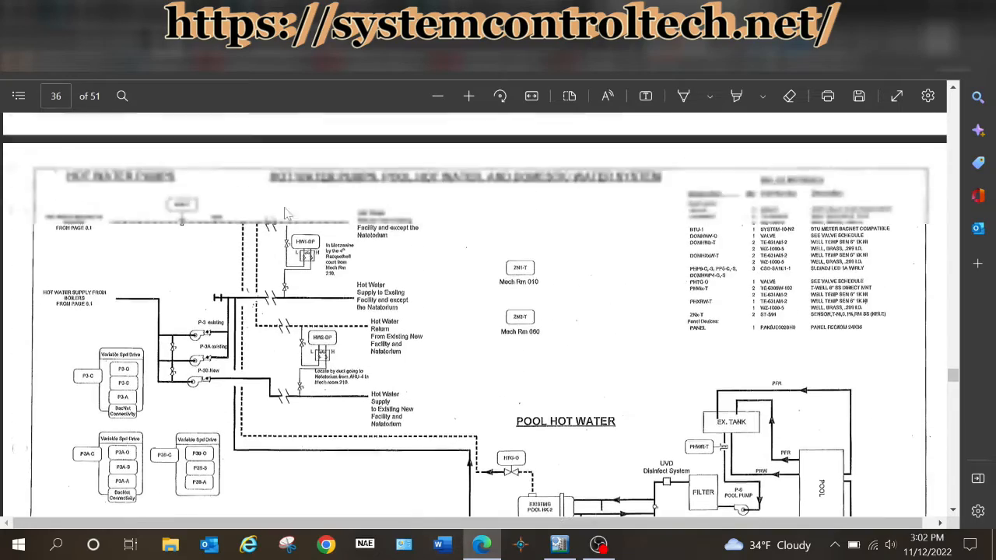
Step: Review the sequence of operations on page 37 and the HWS Pumps and CHWS points schedule on page 38
scroll(197, 257, "down", 20)
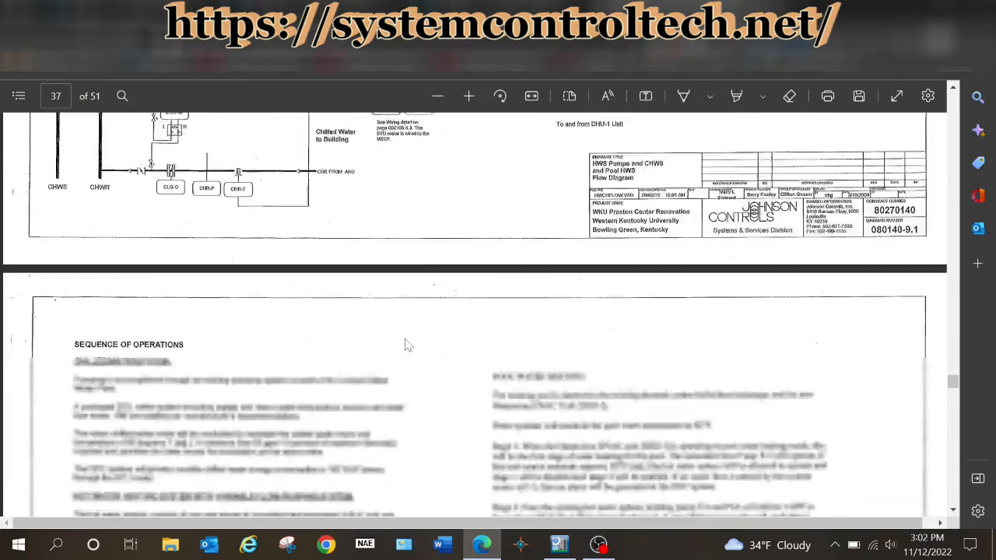
scroll(403, 351, "down", 8)
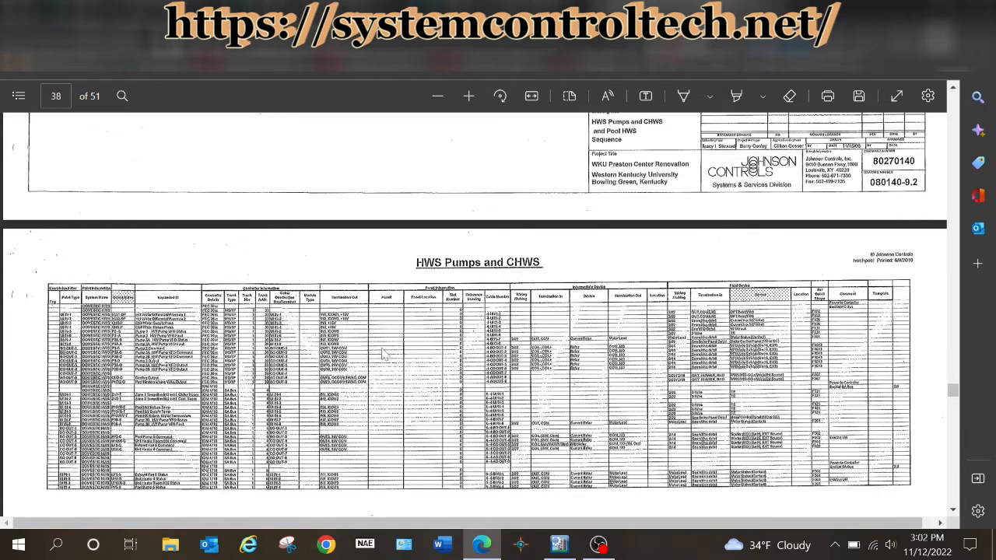
scroll(389, 343, "down", 2)
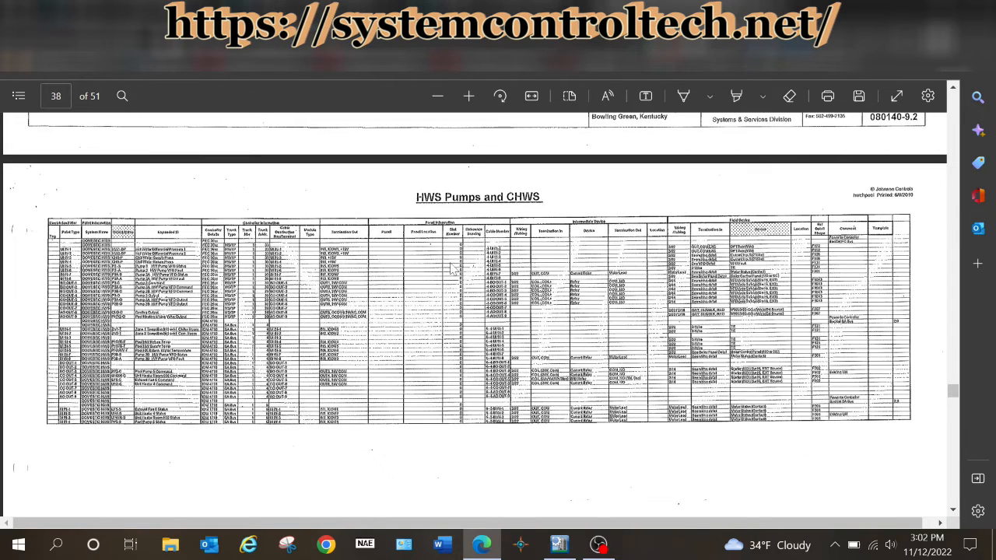
scroll(440, 312, "up", 10)
scroll(439, 334, "up", 10)
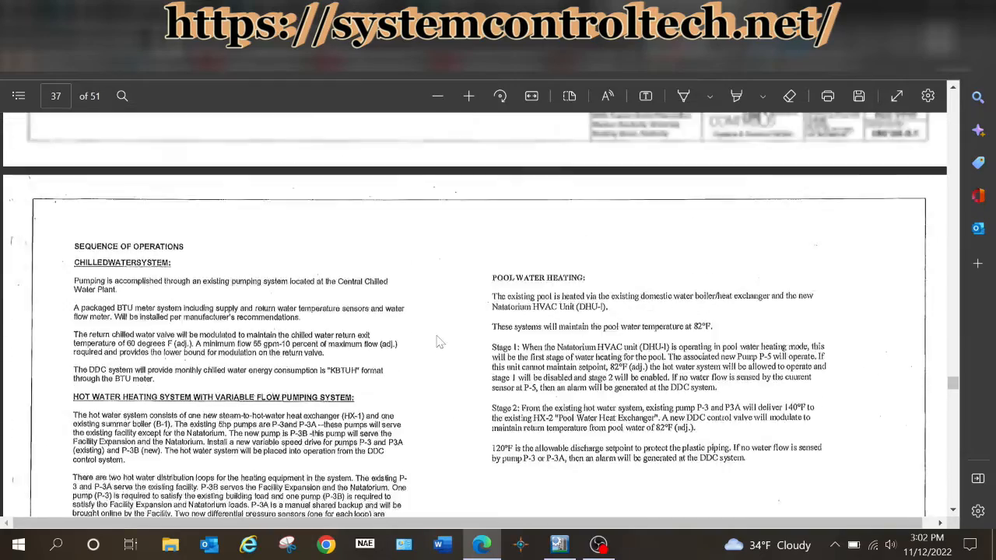
Step: Go back through the drawing set to the HW Boiler and DOM HW Boiler layout on page 32
scroll(436, 349, "up", 10)
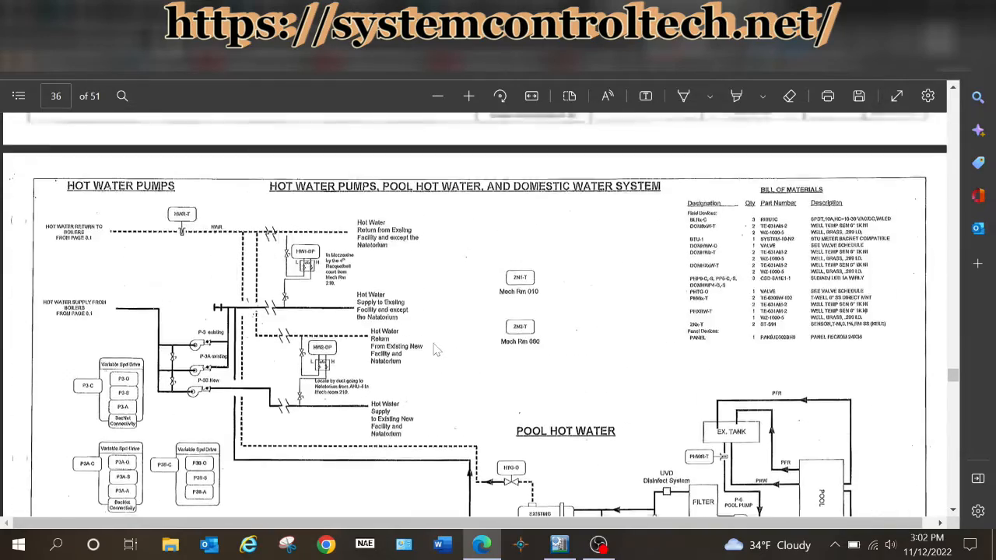
scroll(434, 357, "up", 10)
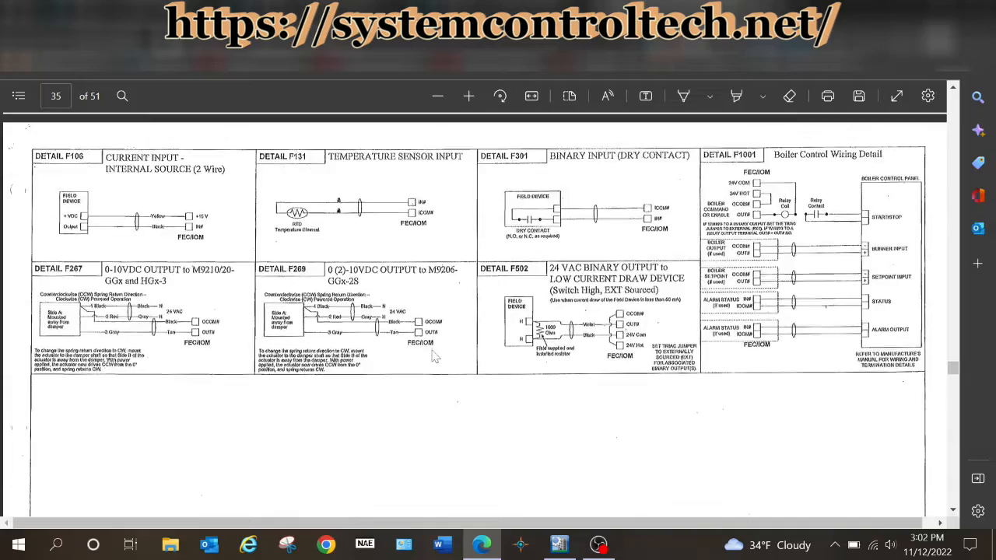
scroll(434, 360, "up", 10)
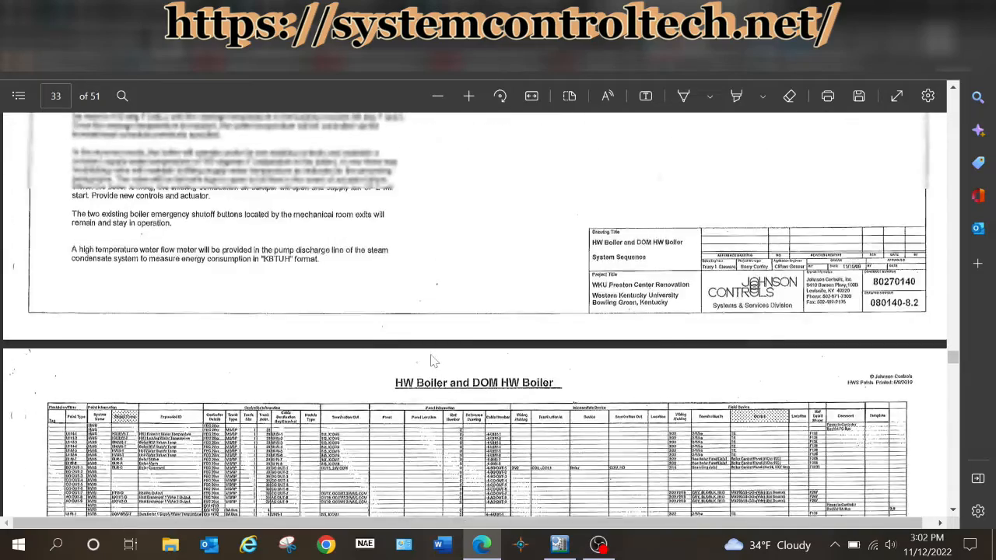
scroll(434, 361, "up", 10)
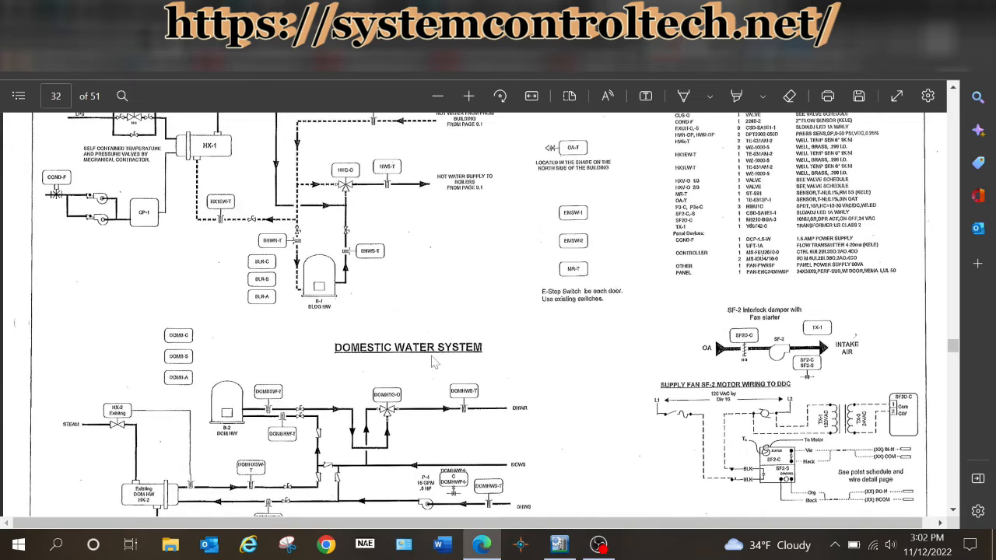
scroll(434, 361, "up", 4)
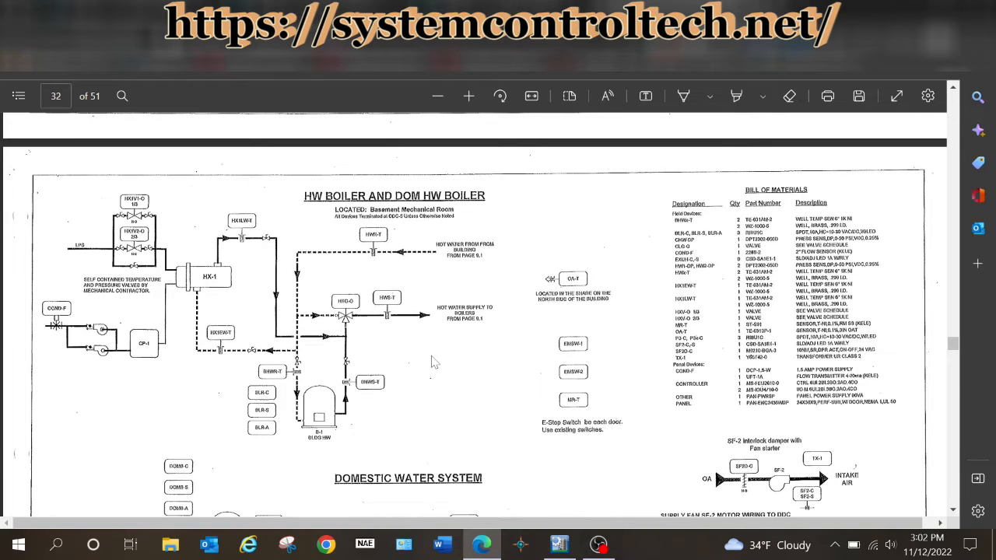
Step: Review the PHAC HWS, PHAC Domestic HWS and PHAC Pool Water graphics, and return to the boiler drawings
left_click(177, 8)
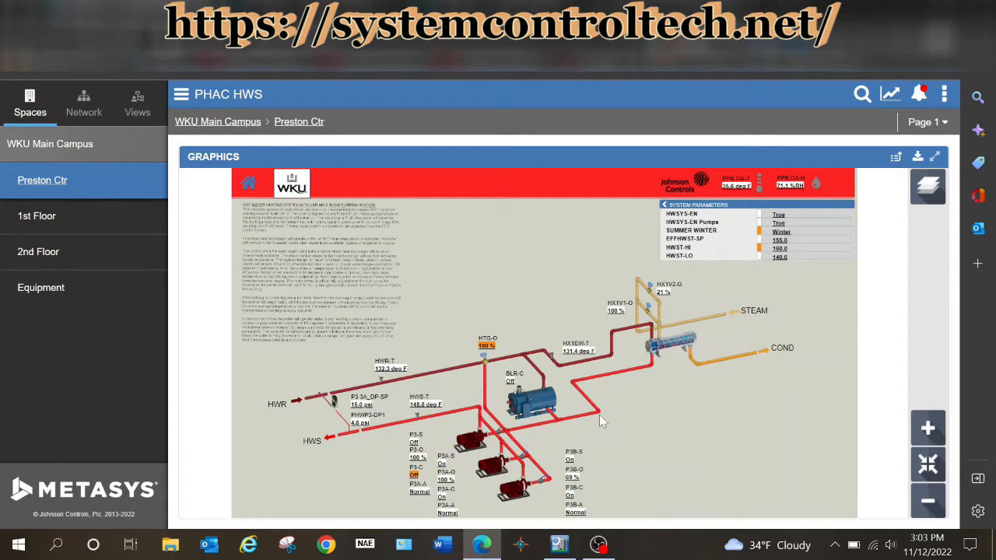
left_click(683, 411)
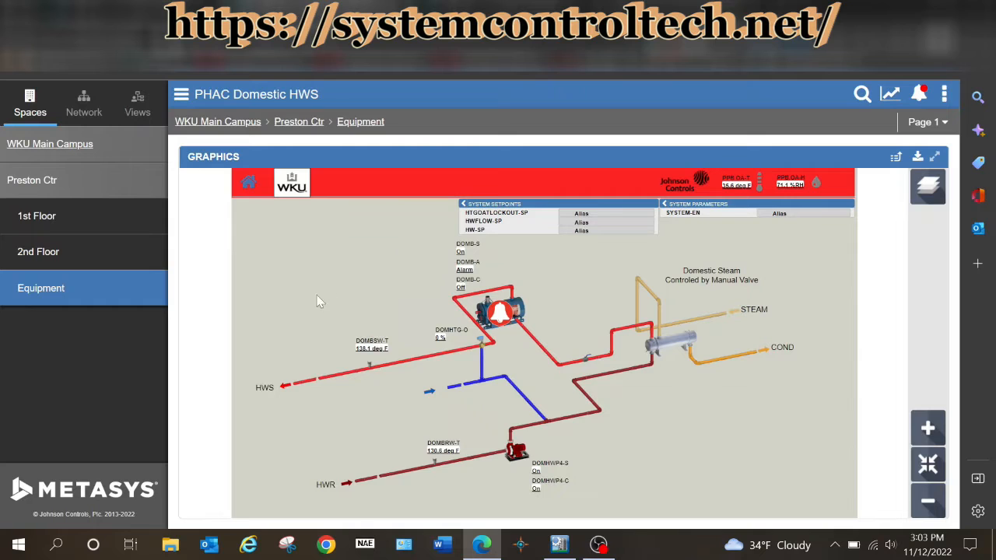
left_click(506, 7)
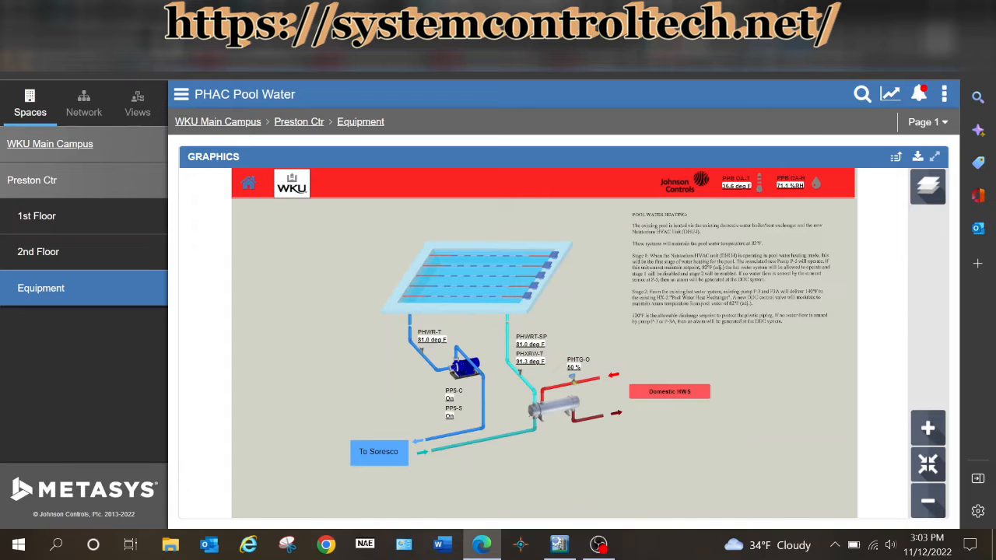
left_click(659, 8)
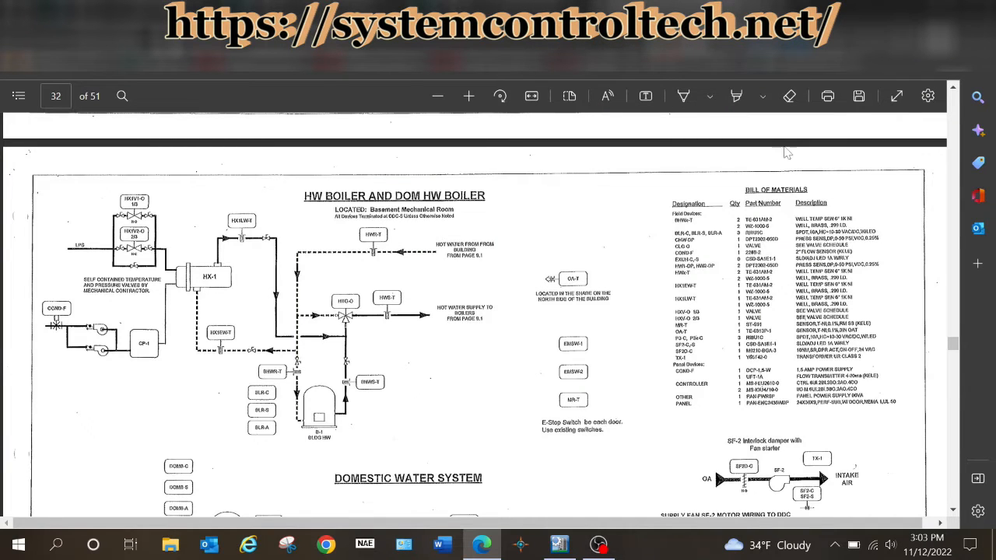
Step: Switch to the System Configuration Tool and expand Music Rehearsel Hall under WKU Main Campus in the spaces tree
left_click(559, 547)
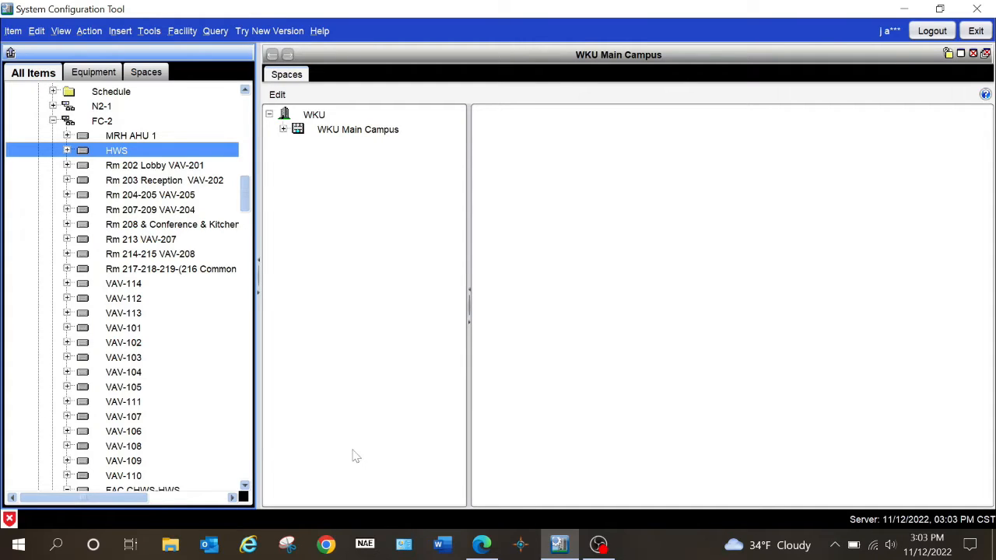
left_click(284, 131)
scroll(389, 436, "down", 4)
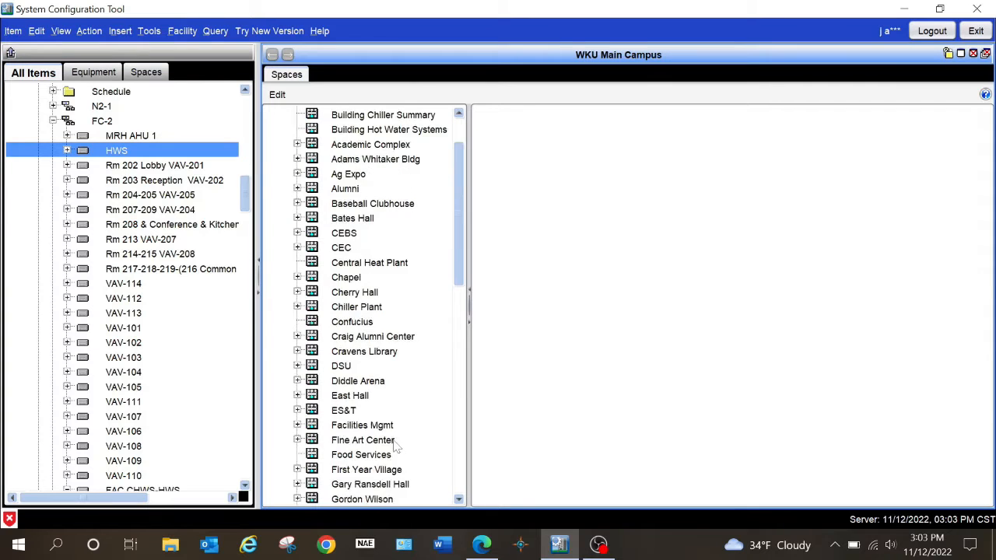
scroll(398, 446, "down", 4)
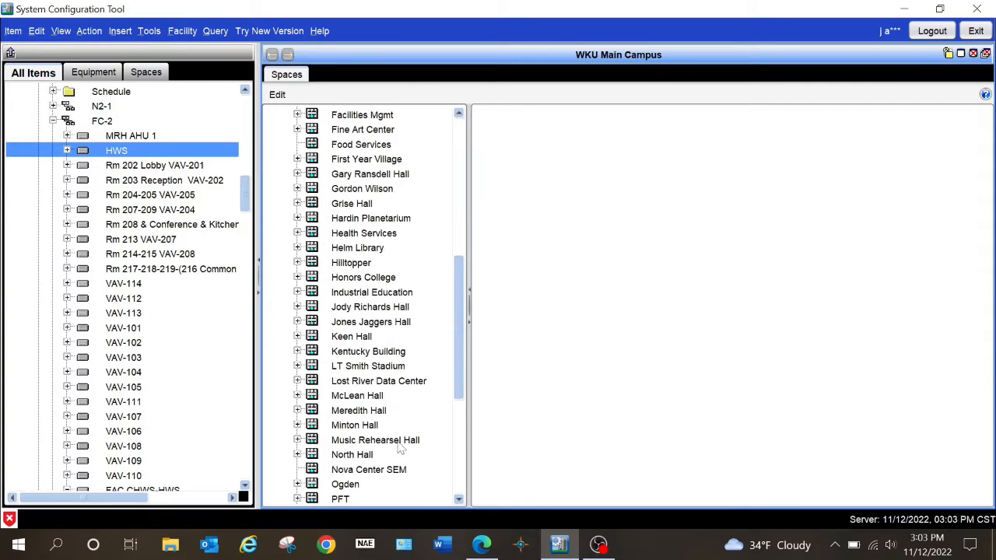
left_click(297, 438)
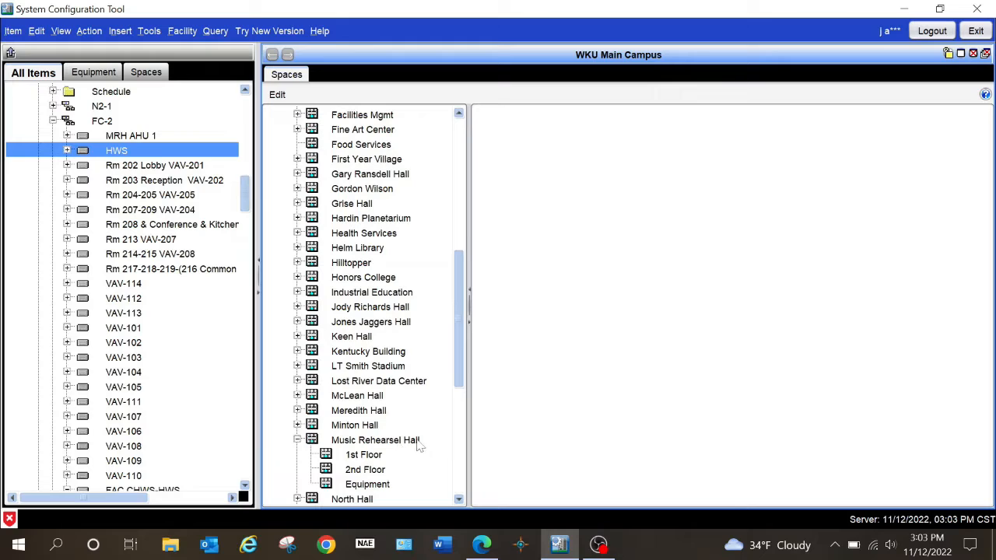
scroll(415, 382, "down", 2)
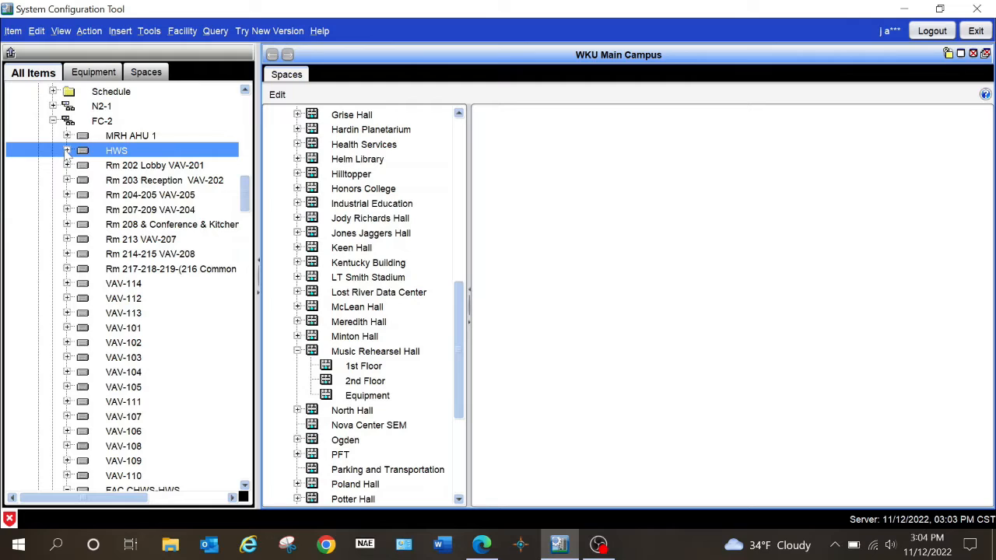
Step: Expand the HWS controller under FC-2 in the item tree and look over its points
left_click(67, 150)
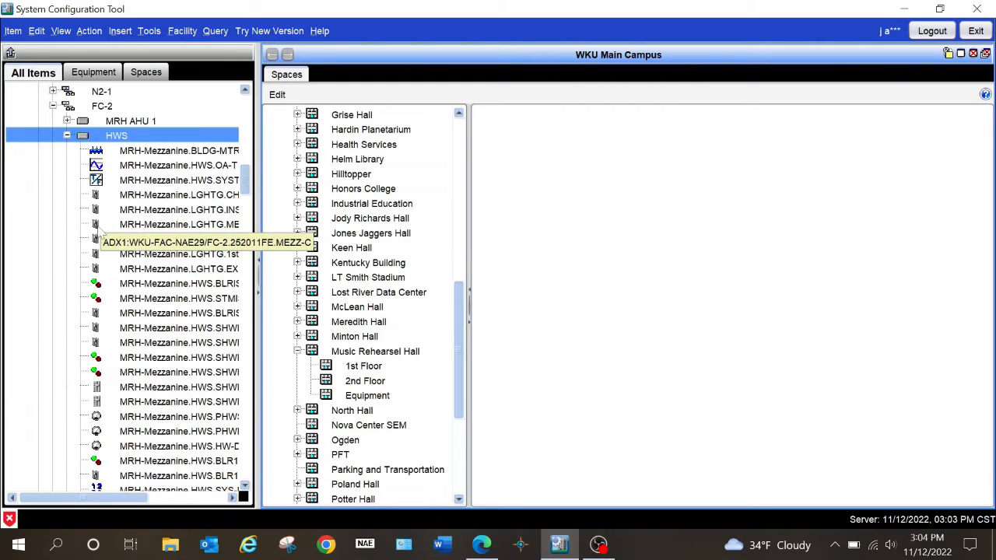
scroll(97, 234, "down", 4)
scroll(84, 265, "down", 3)
scroll(85, 268, "up", 5)
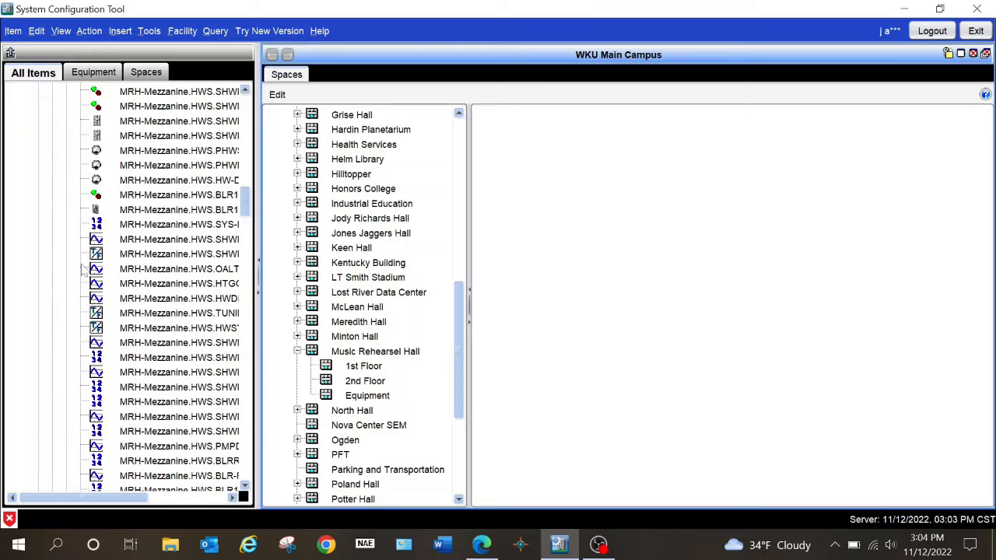
scroll(120, 206, "up", 3)
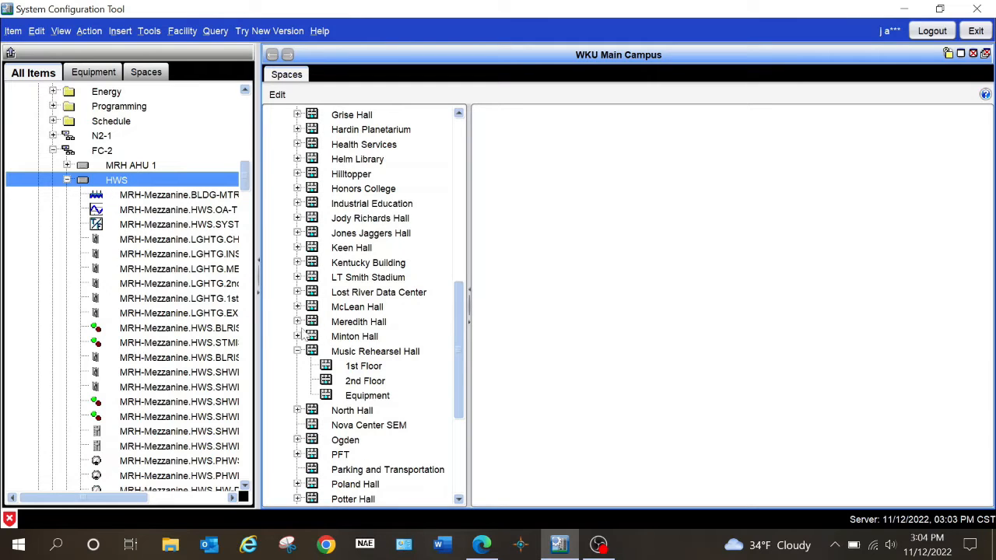
Step: Widen the item tree to fit the full point names and review the HWS controller's points through to MRH-Mezzanine.RF-MTR
left_click_drag(259, 285, 341, 295)
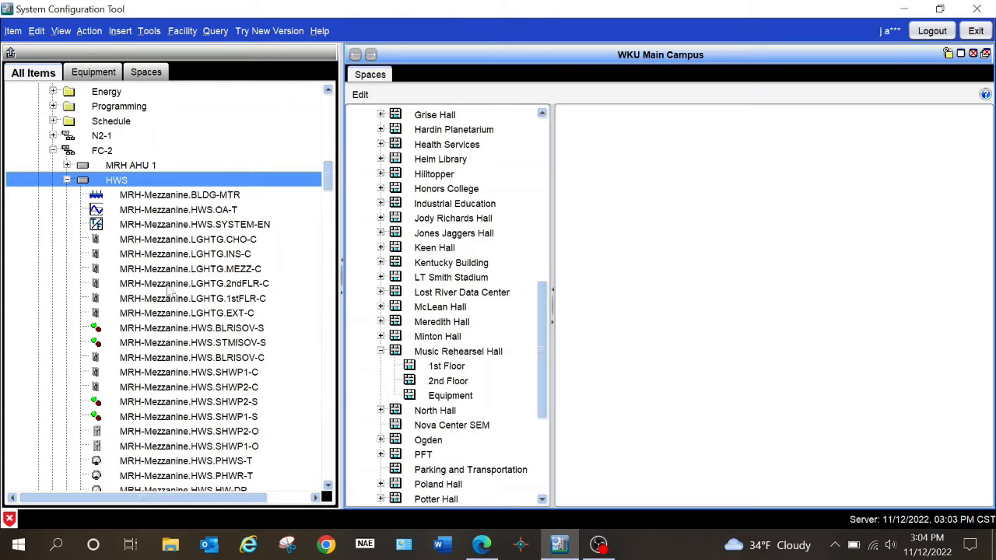
scroll(195, 358, "down", 5)
scroll(195, 360, "down", 9)
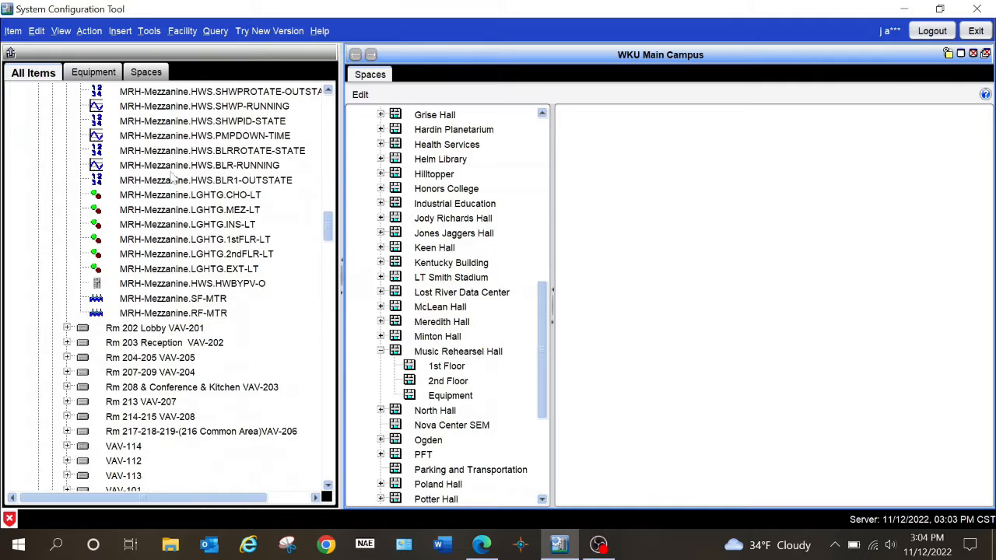
Step: Review the MRH-Mezzanine HWS points, and look over the heat exchanger points under the FAC CHWS-HWS controller in the item tree
scroll(187, 237, "up", 8)
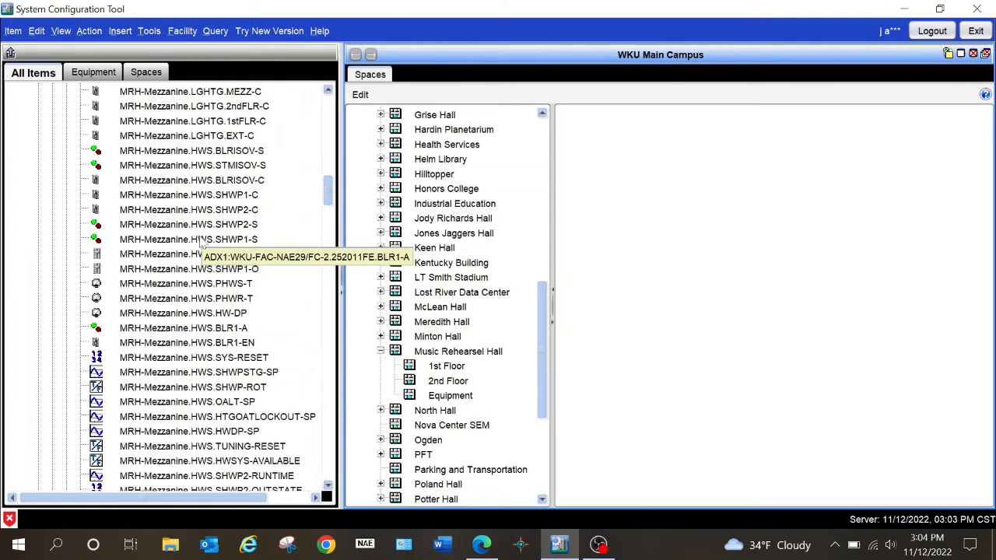
scroll(191, 242, "down", 4)
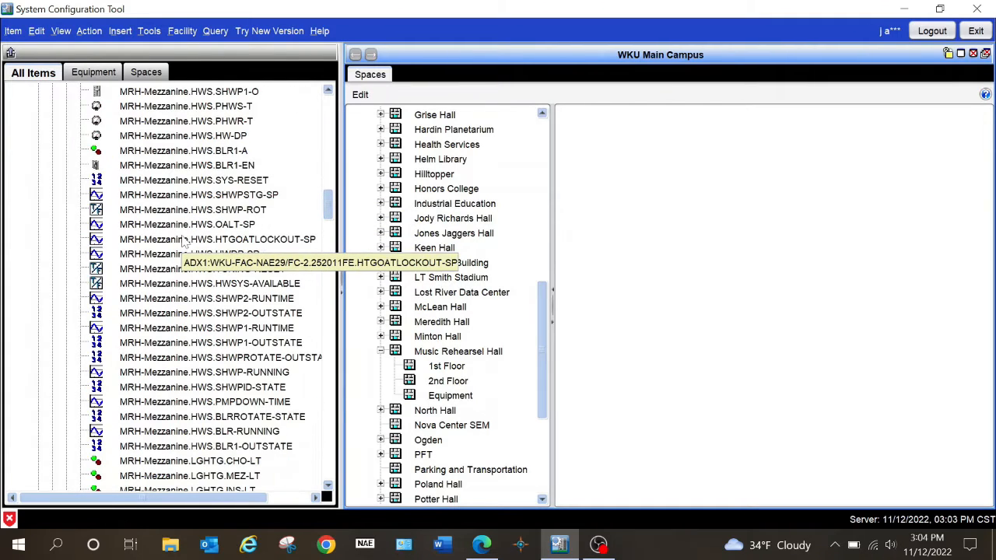
scroll(185, 242, "down", 6)
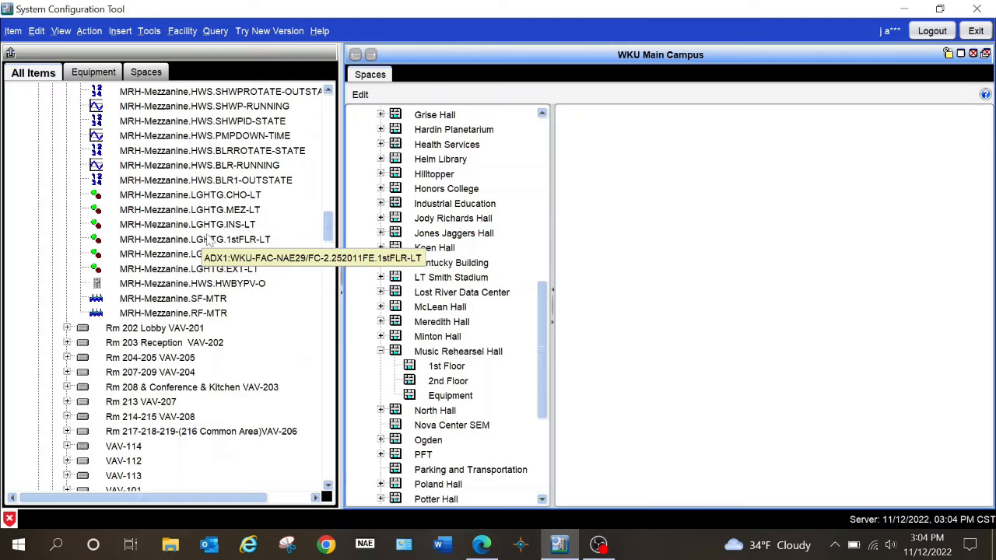
scroll(205, 244, "down", 6)
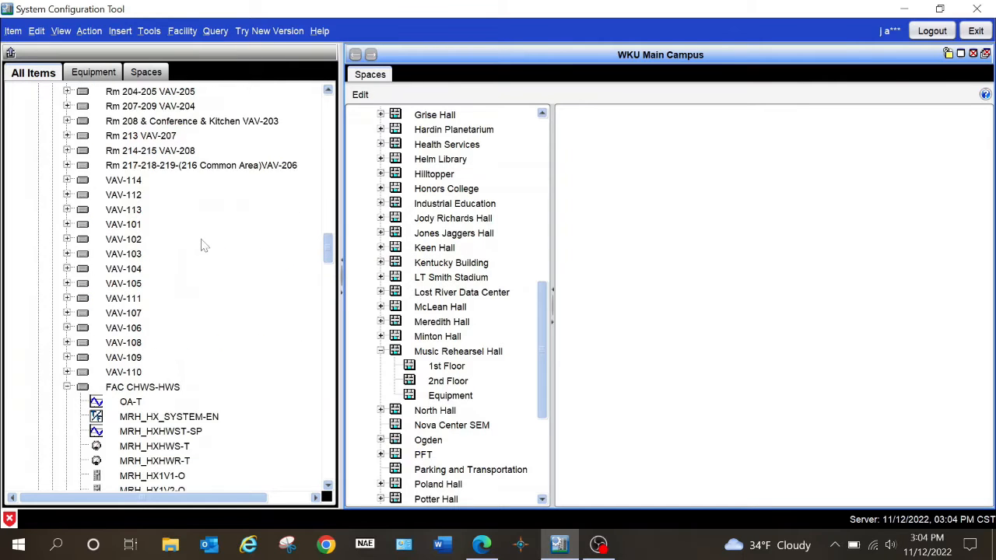
scroll(201, 243, "down", 2)
scroll(201, 241, "down", 1)
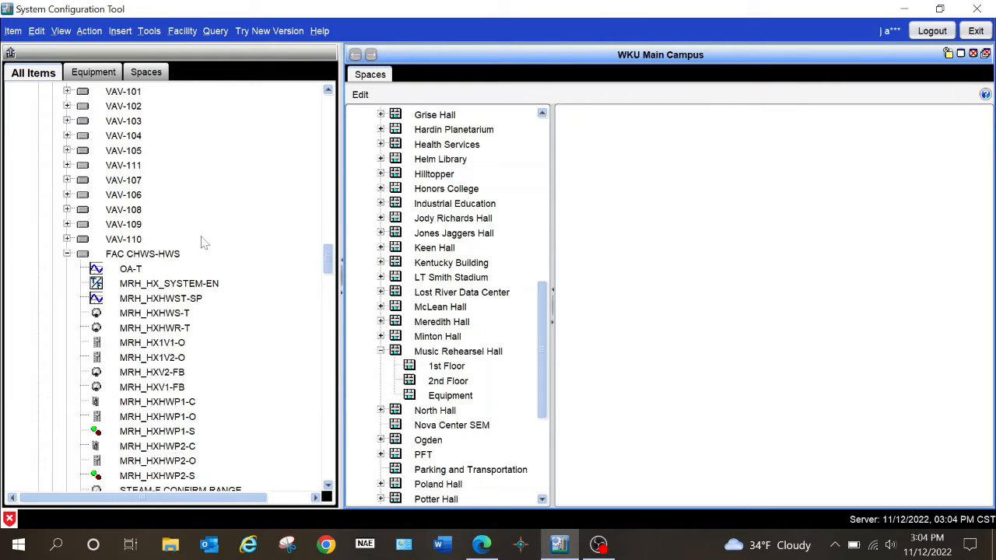
scroll(204, 244, "down", 1)
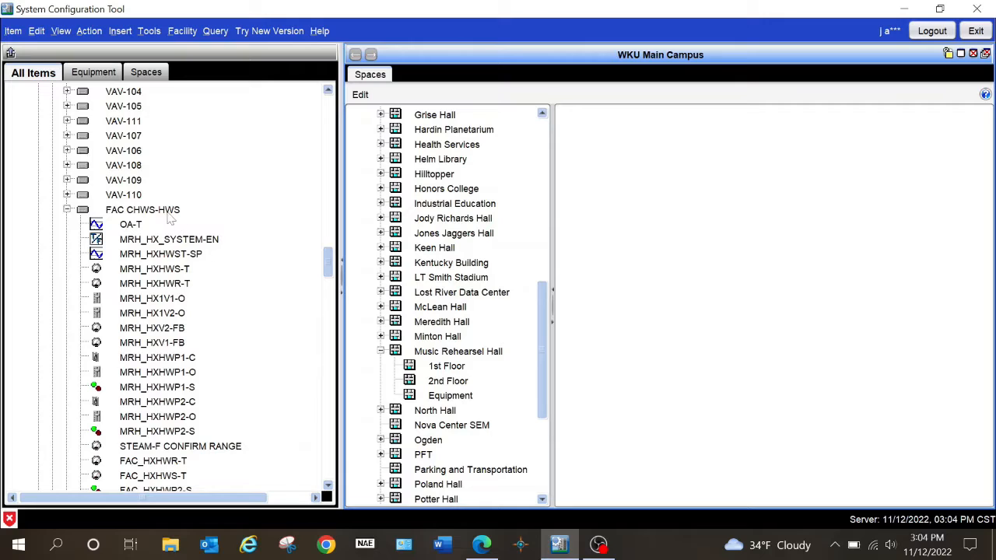
left_click(148, 210)
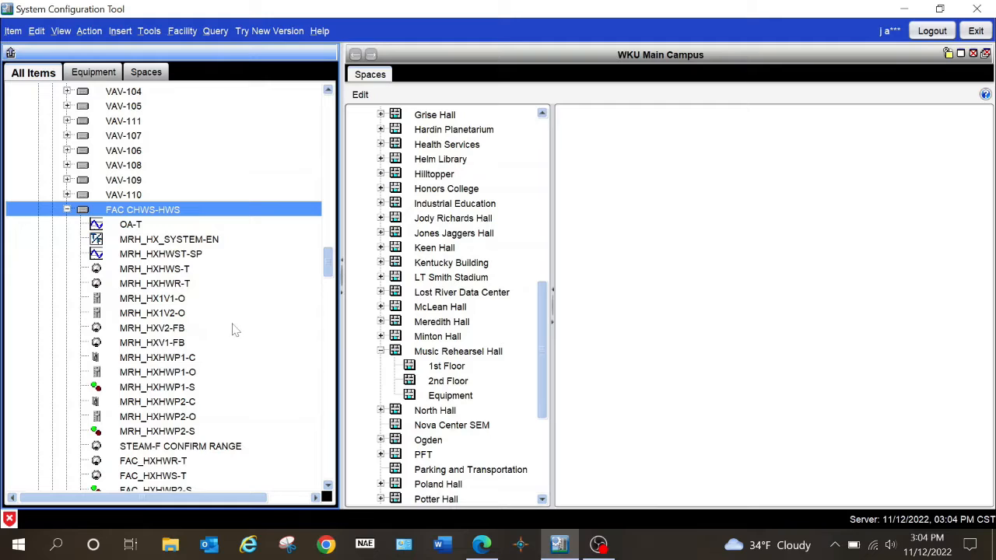
scroll(241, 350, "down", 4)
scroll(228, 345, "up", 2)
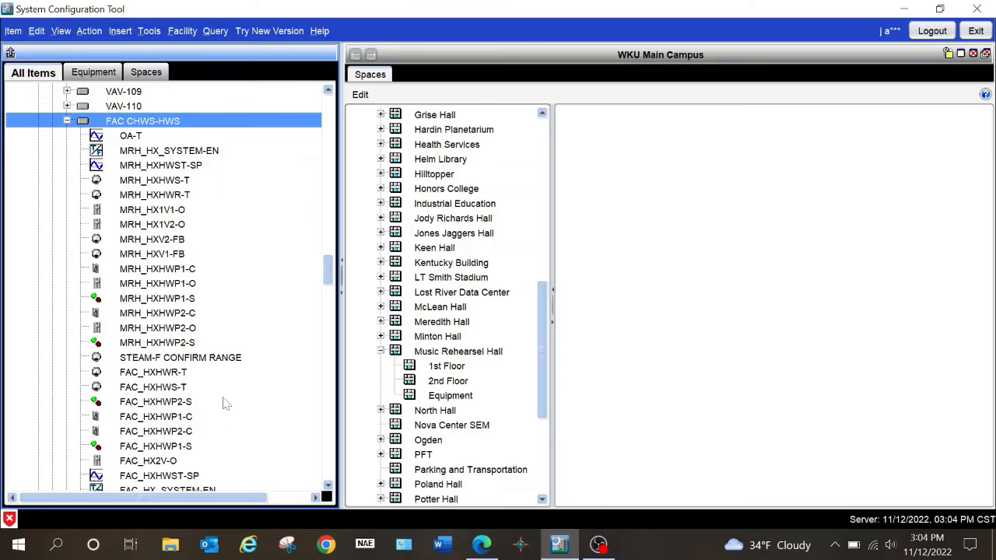
scroll(226, 403, "down", 1)
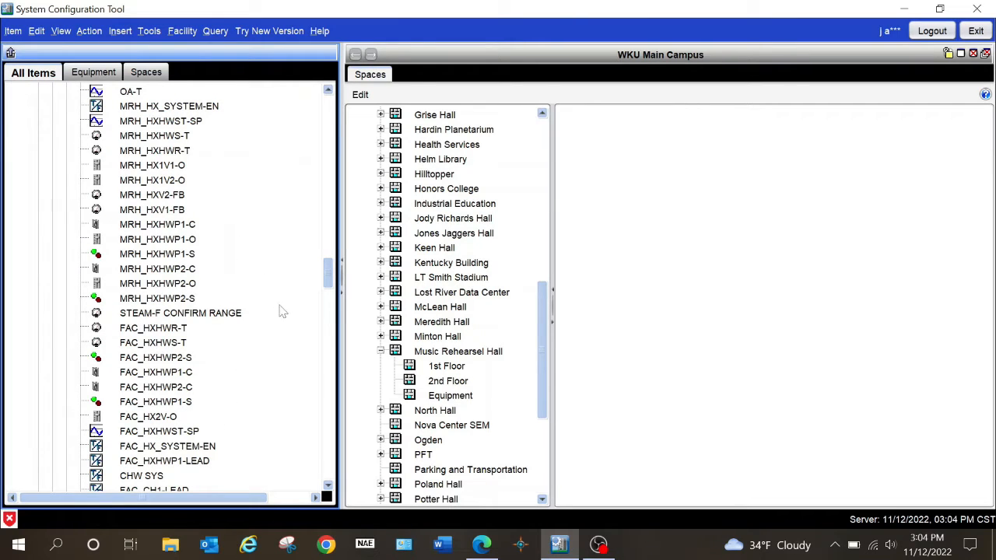
Step: Switch to the browser to review the PHAC HWS and PHAC Domestic HWS graphics, and return to the System Configuration Tool
left_click(480, 545)
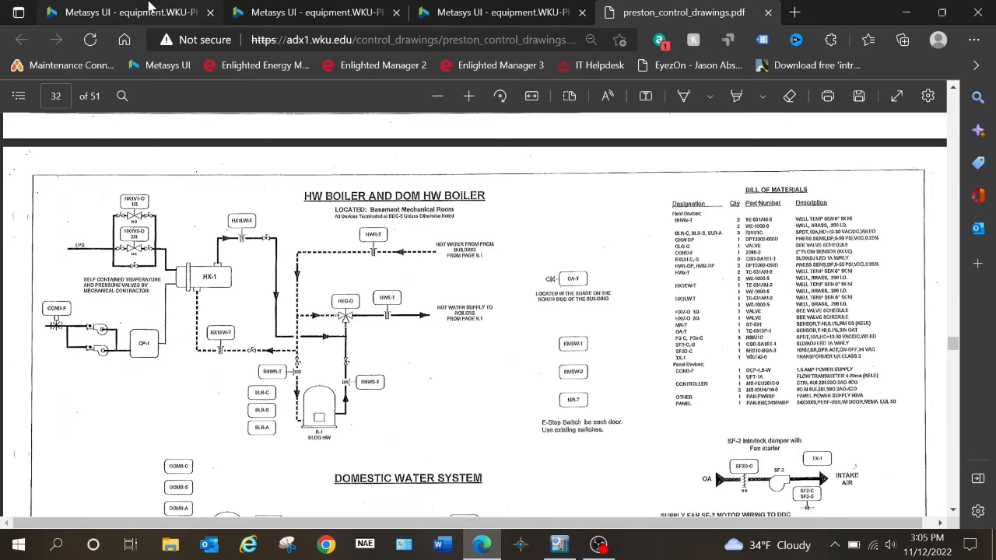
left_click(143, 7)
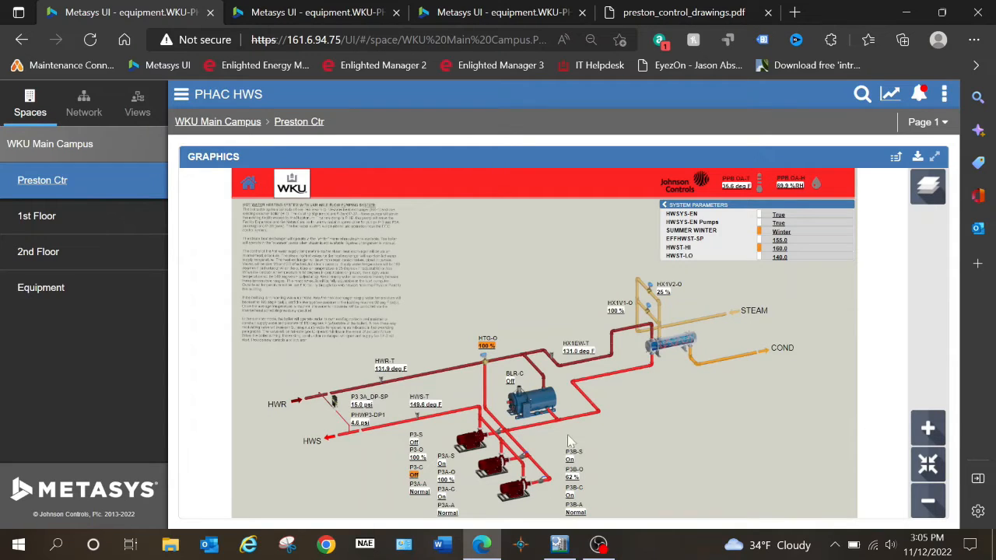
left_click(322, 11)
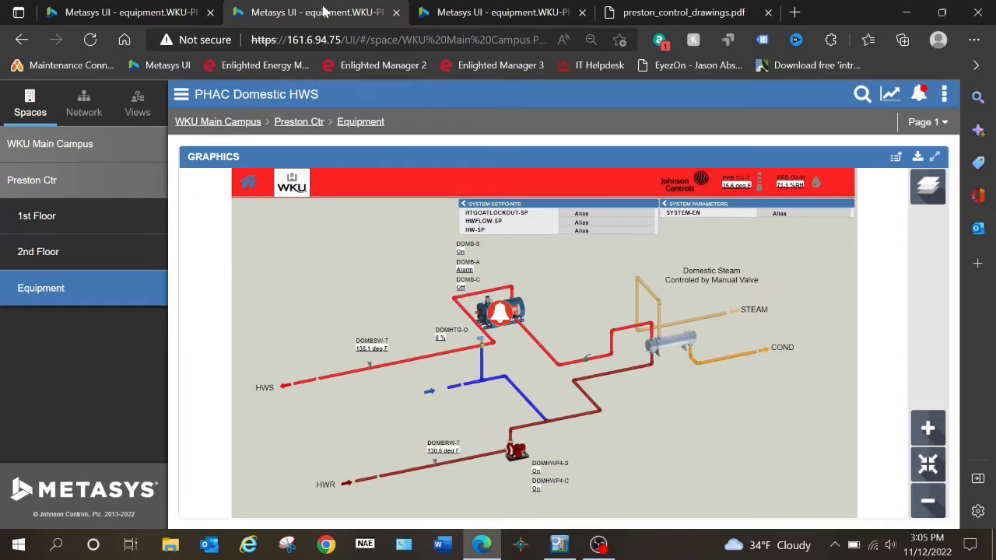
left_click(561, 544)
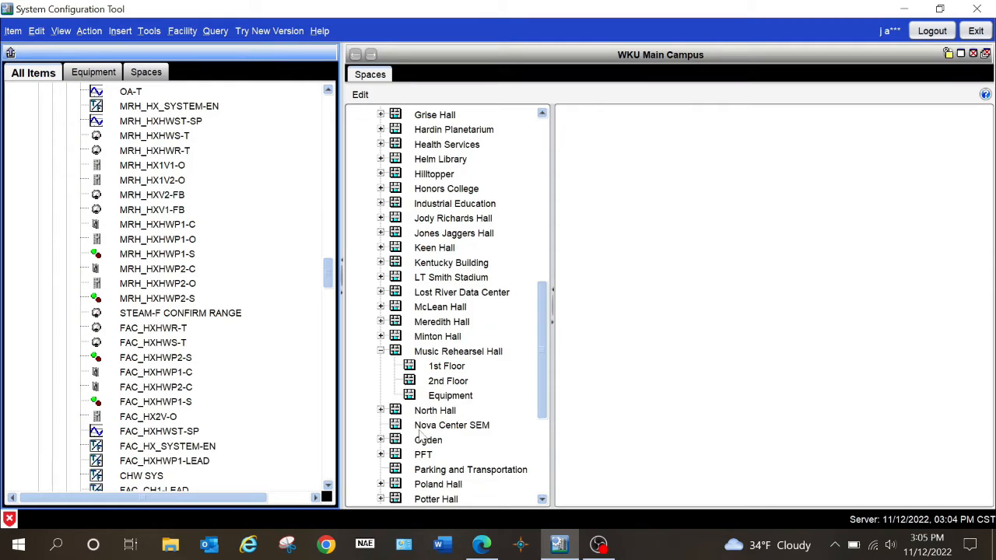
Step: Expand ADX1 and its Equipment Definitions folder in the item tree and locate the Music Hall folder
scroll(154, 160, "up", 8)
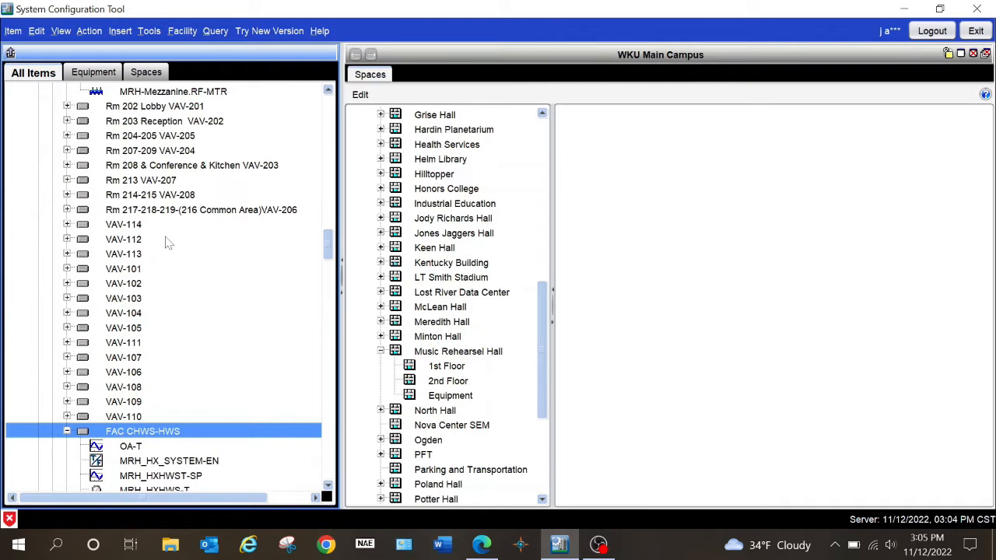
scroll(168, 244, "up", 15)
scroll(166, 246, "up", 20)
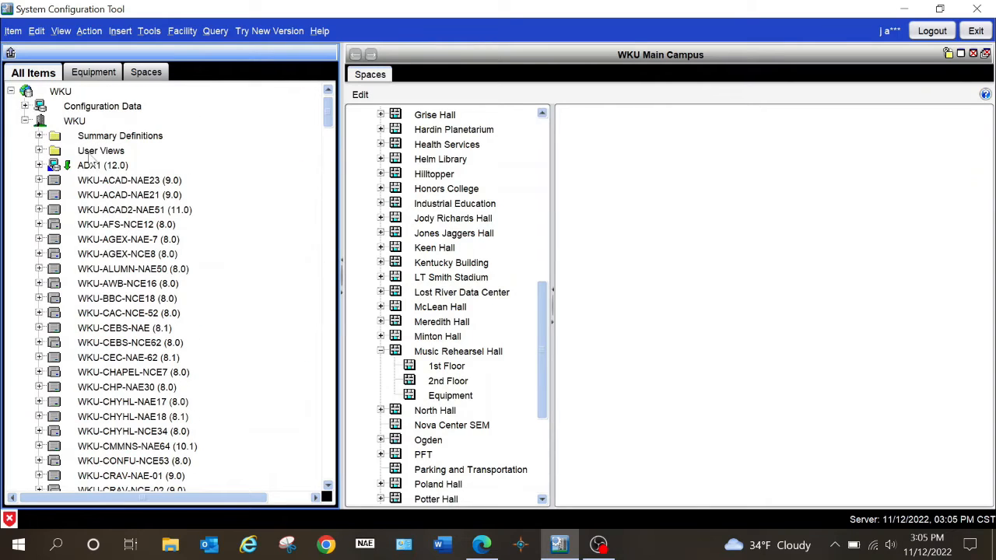
left_click(39, 165)
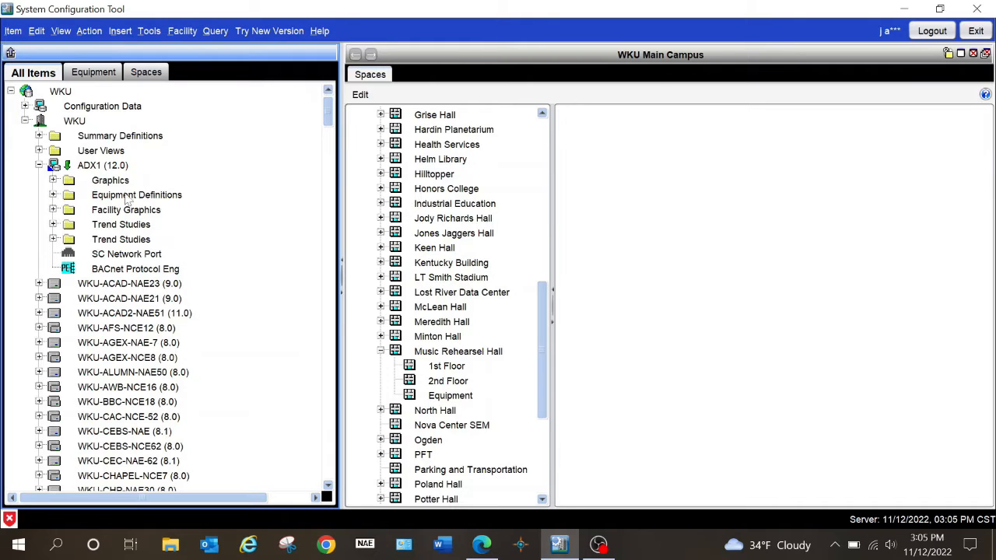
left_click(52, 195)
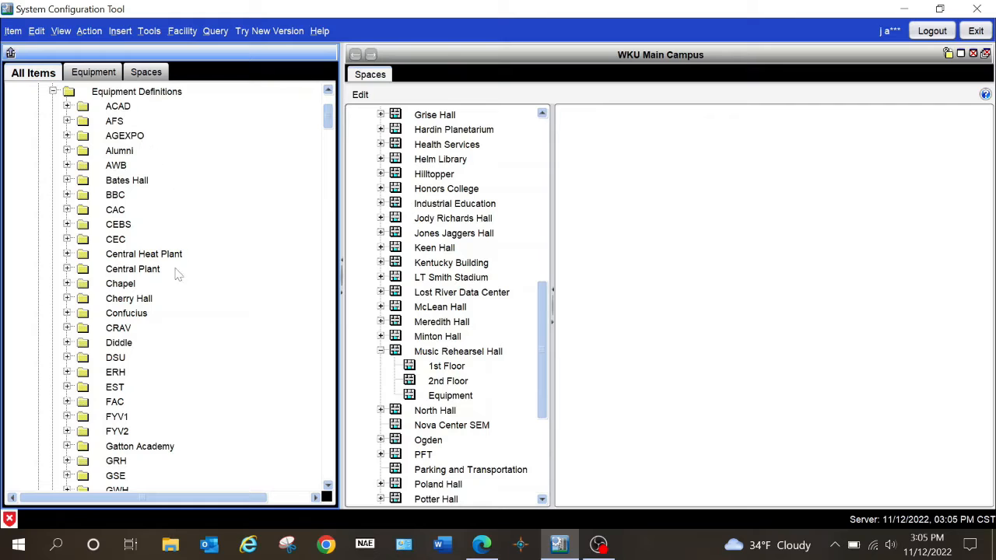
scroll(187, 296, "down", 20)
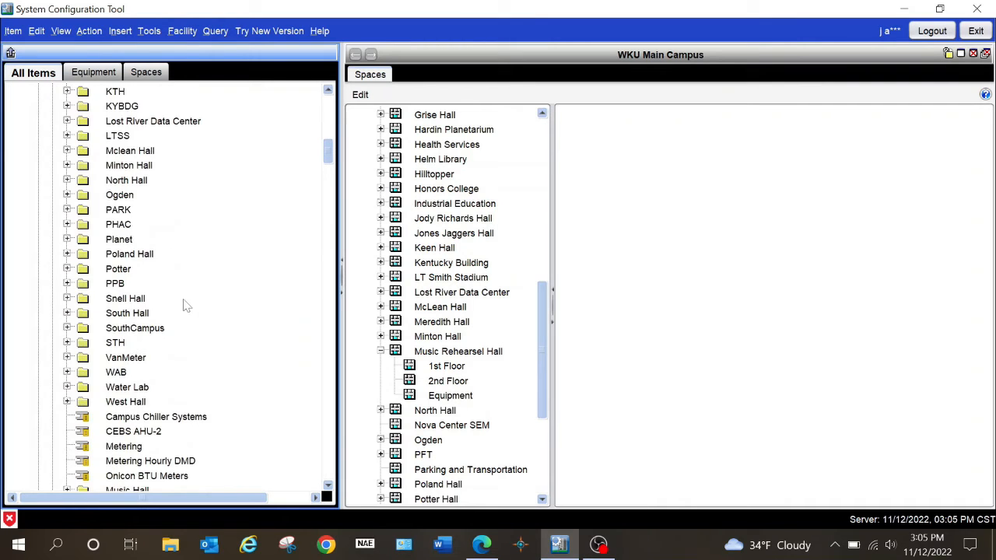
scroll(187, 307, "down", 1)
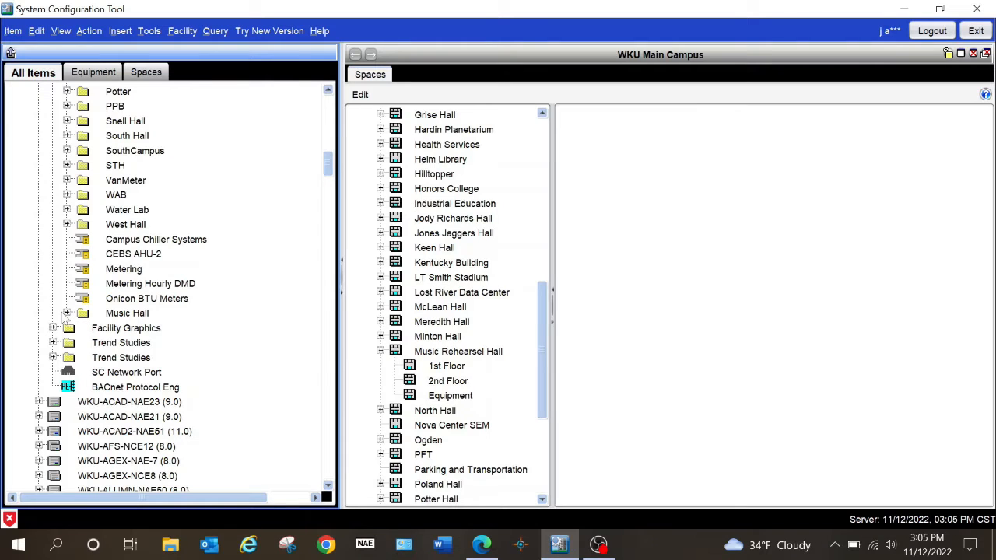
Step: Start inserting an equipment definition with the Music Hall folder as its destination
left_click(99, 315)
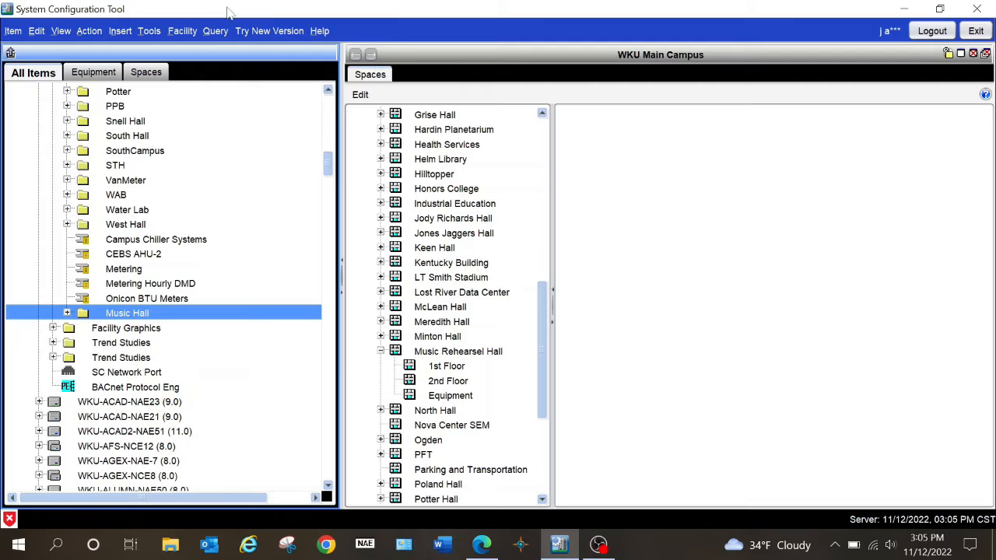
left_click(184, 33)
mouse_move(199, 50)
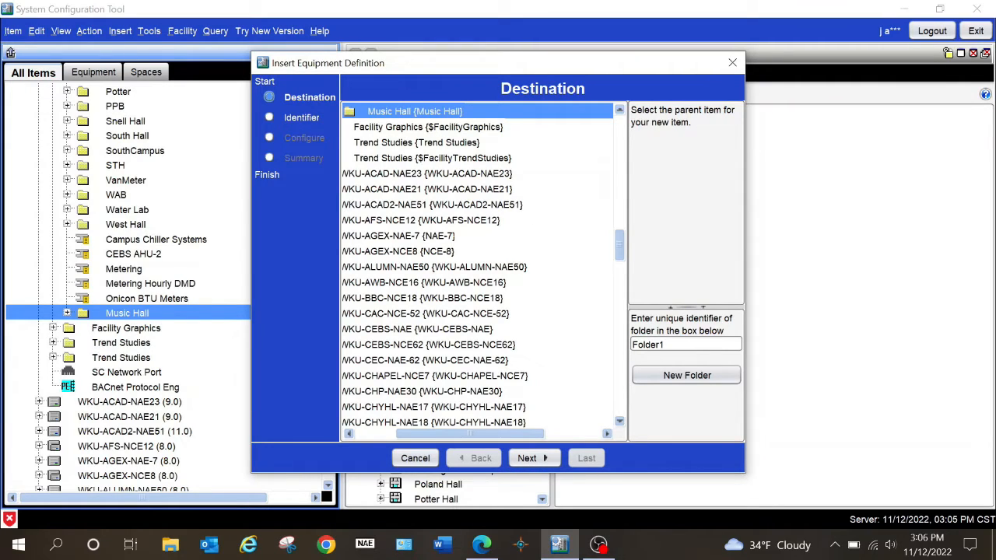
left_click(542, 458)
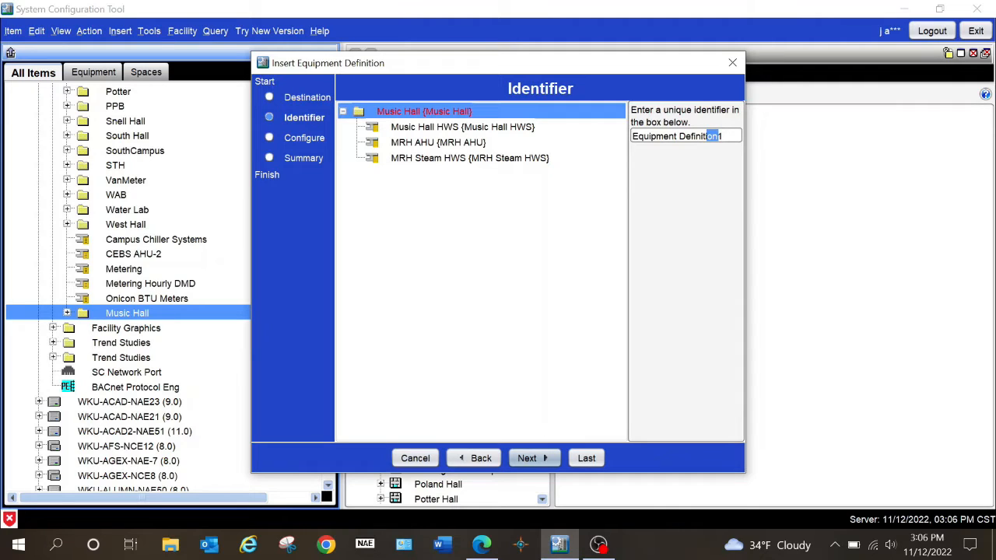
Step: Replace the default identifier of the new equipment definition with Music Hall Hot Water and continue to its configuration
key("BackSpace")
key("BackSpace")
key("BackSpace")
key("BackSpace")
key("BackSpace")
key("BackSpace")
key("BackSpace")
key("BackSpace")
key("BackSpace")
key("BackSpace")
key("BackSpace")
key("BackSpace")
key("BackSpace")
key("BackSpace")
key("BackSpace")
key("BackSpace")
key("BackSpace")
key("BackSpace")
key("BackSpace")
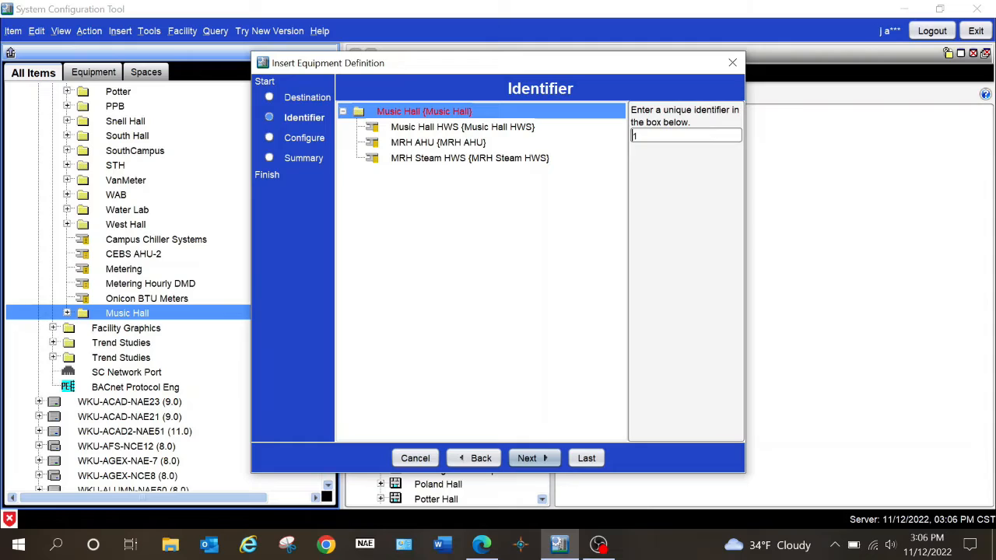
key("BackSpace")
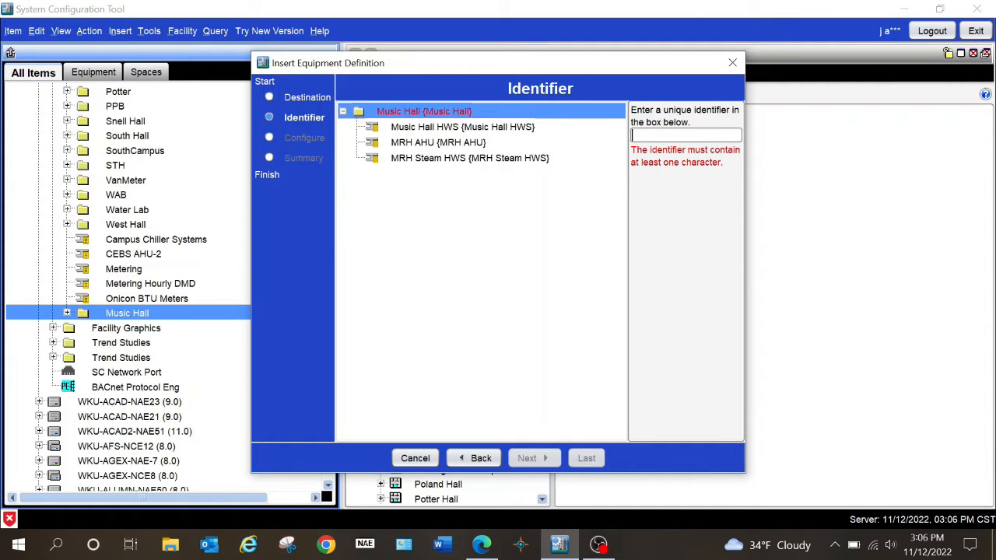
type("Music Ha")
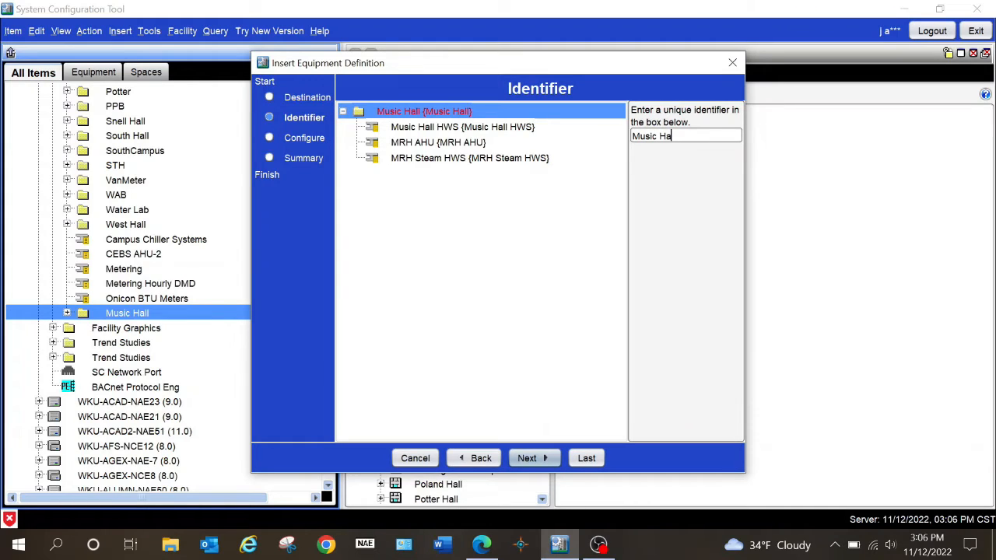
type("ll HWS")
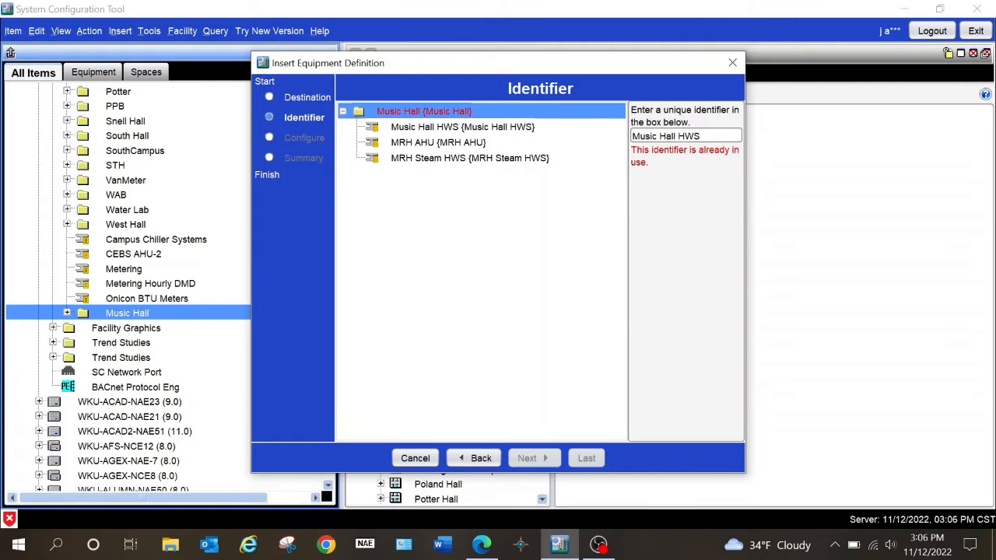
key("BackSpace")
key("BackSpace")
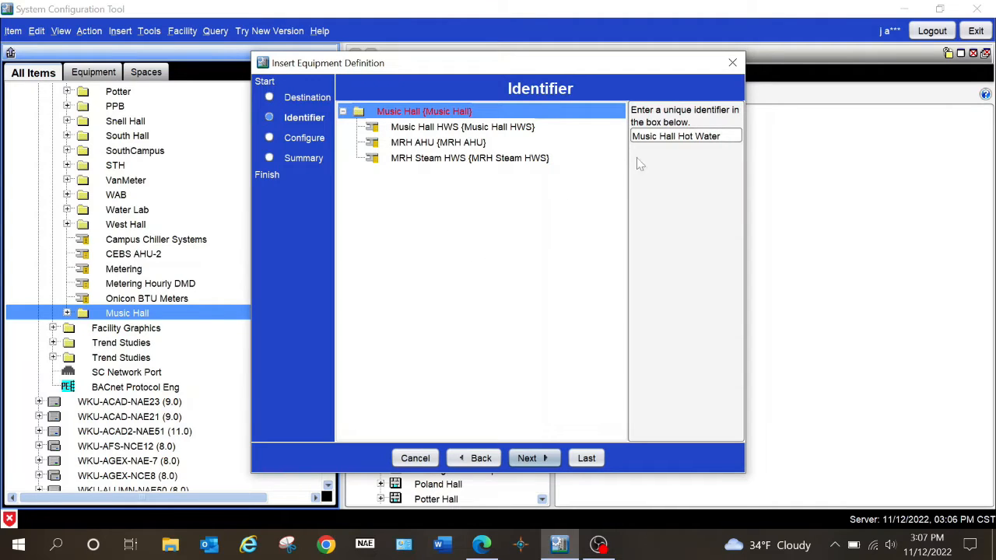
left_click(545, 464)
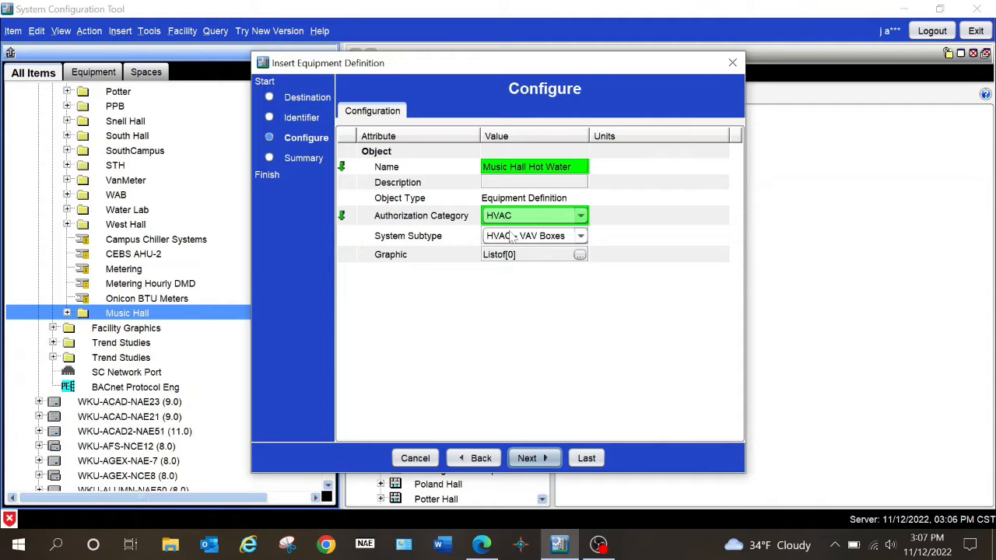
Step: Set the definition's system subtype to HVAC - Central Heating and its authorization category to Hot Water Systems, and continue to the summary
left_click(581, 238)
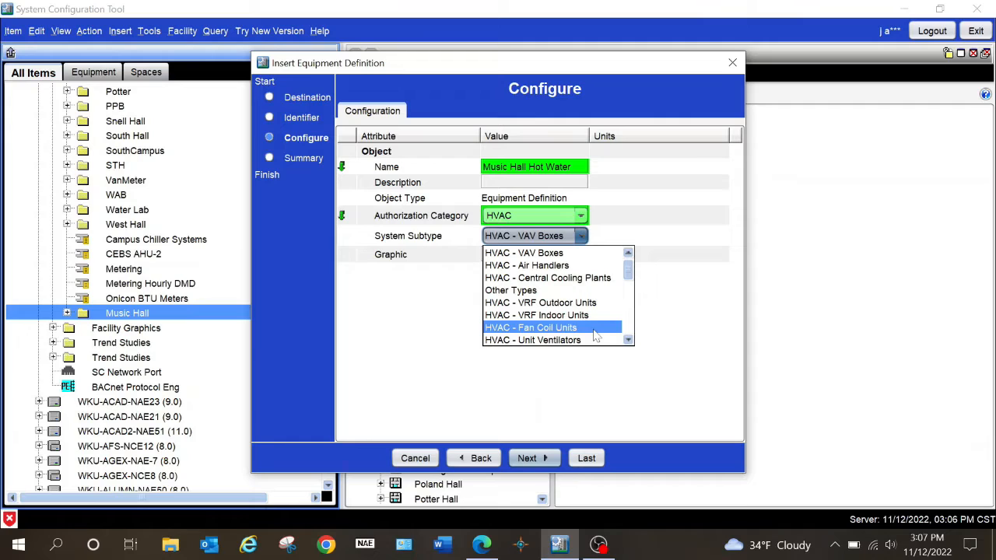
scroll(596, 333, "down", 1)
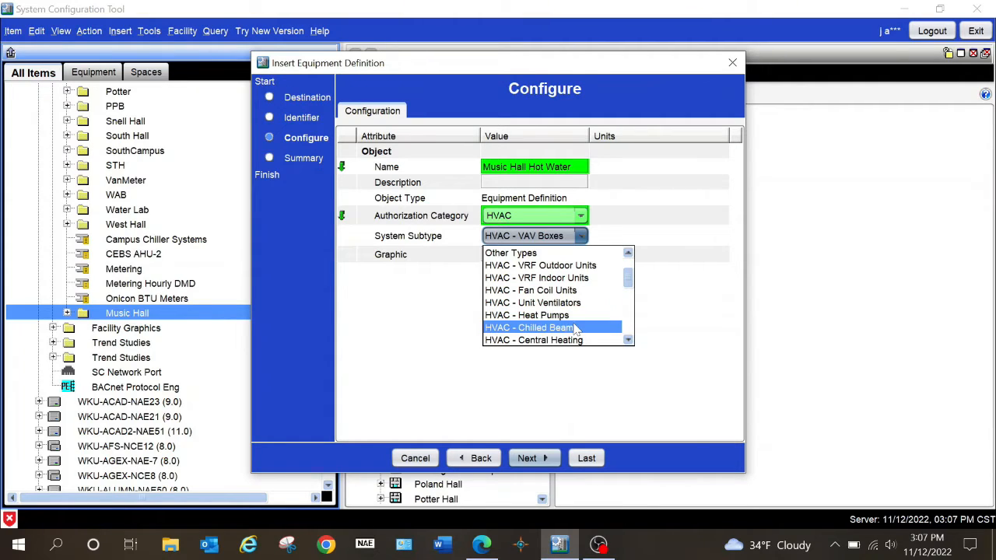
left_click(565, 342)
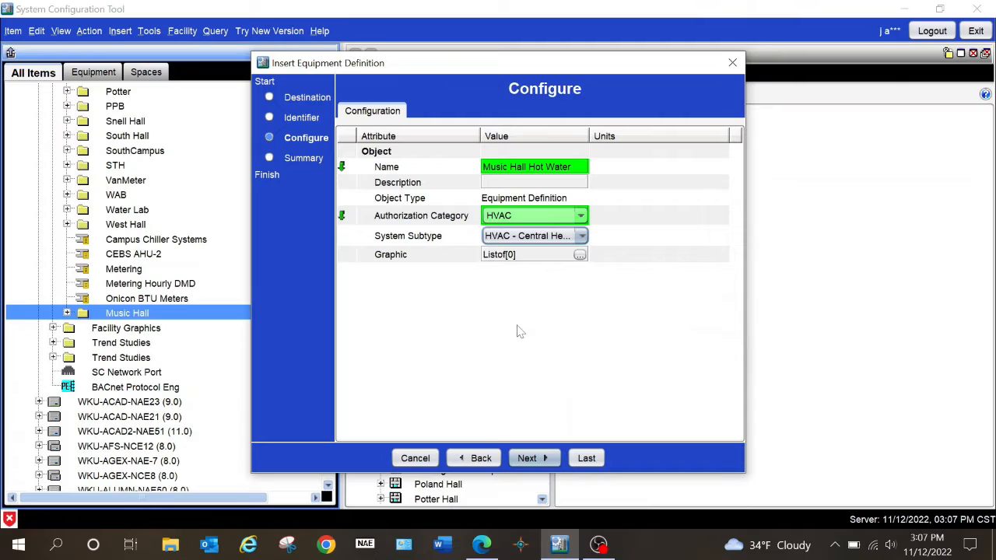
left_click(584, 220)
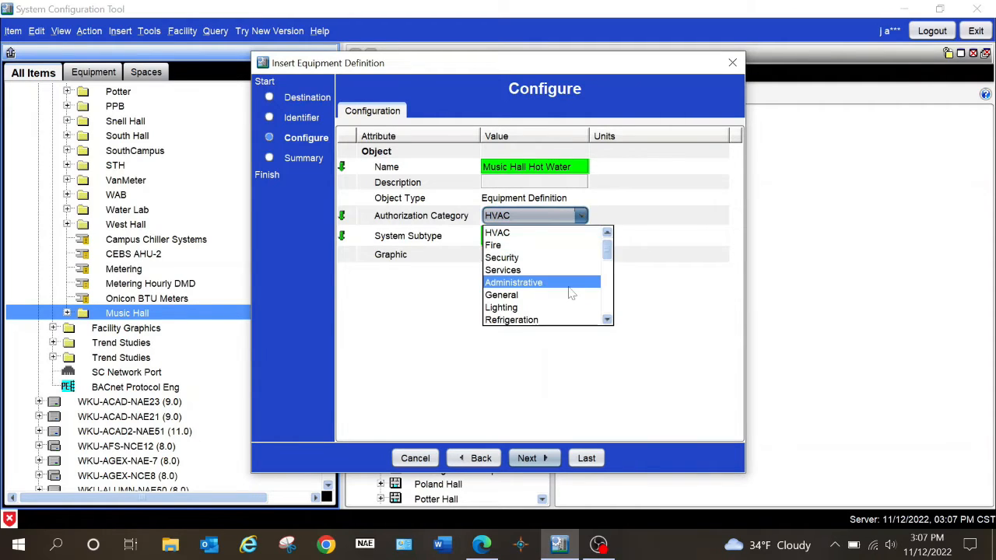
scroll(573, 288, "down", 3)
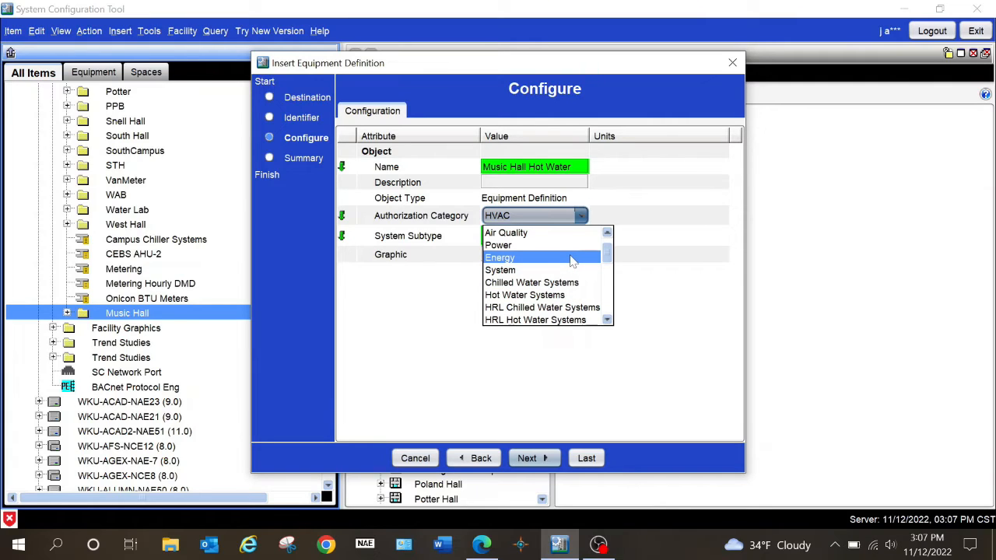
left_click(564, 297)
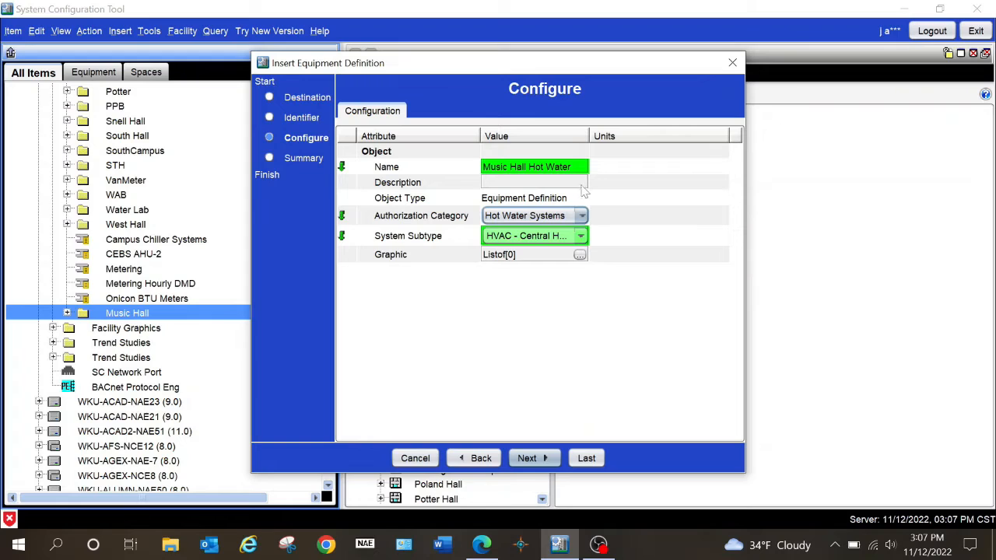
left_click(529, 458)
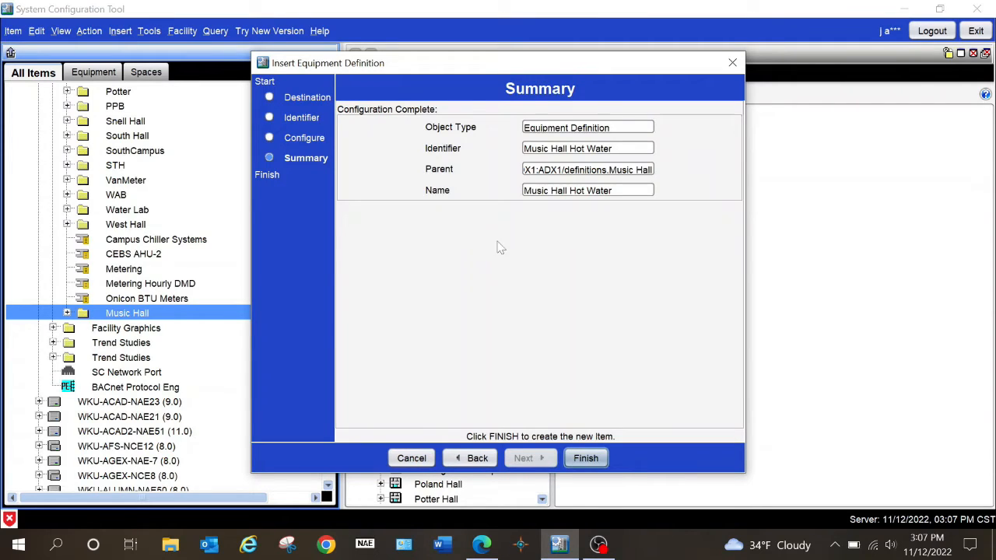
Step: Finish creating the Music Hall Hot Water equipment definition and expand the Music Hall folder
left_click(597, 459)
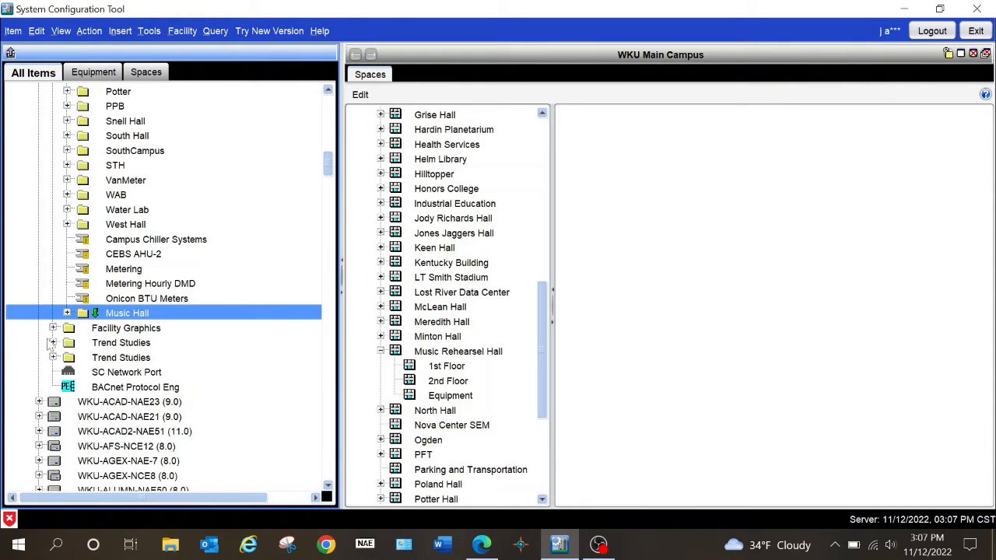
left_click(66, 313)
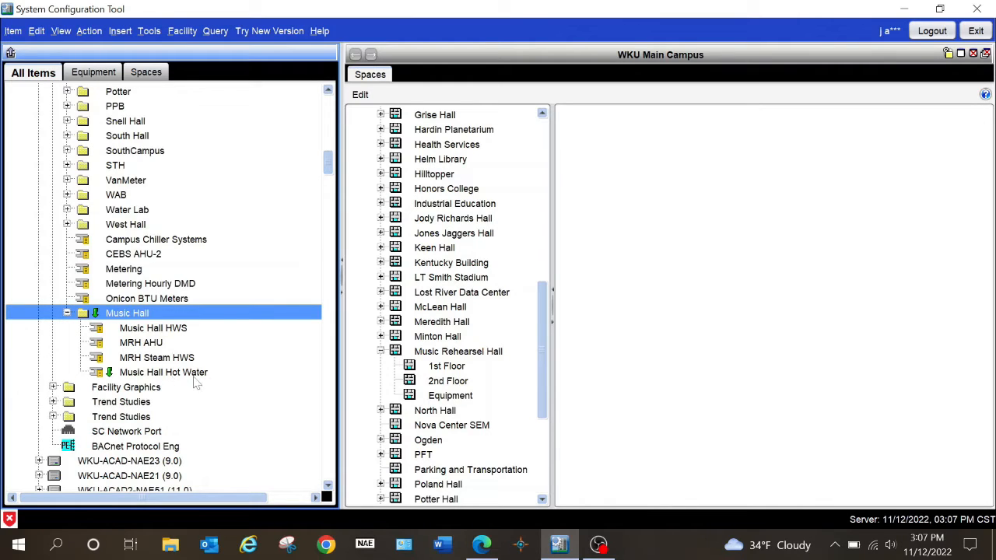
Step: Delete the MRH Steam HWS and Music Hall HWS equipment definitions from the Music Hall folder
left_click(165, 358)
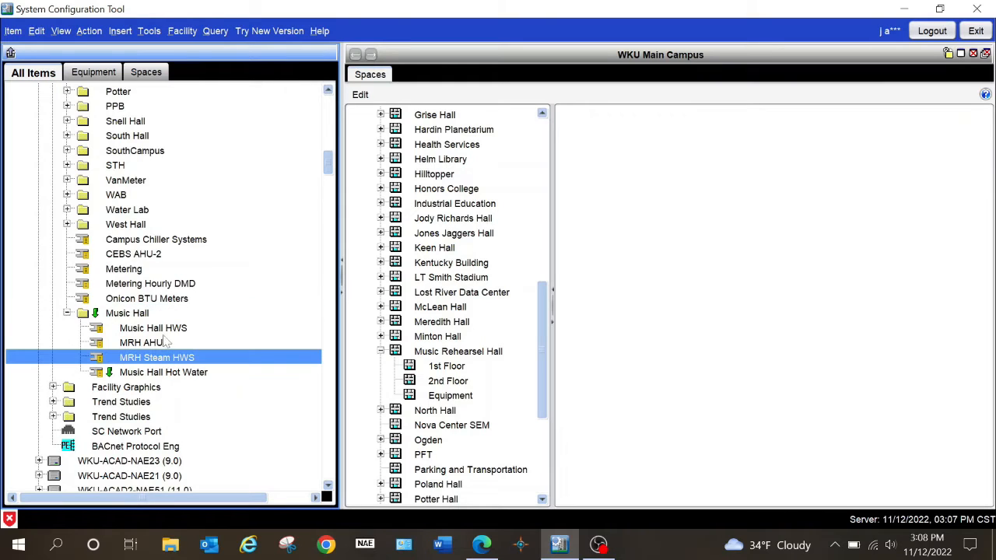
left_click(165, 330, "ctrl")
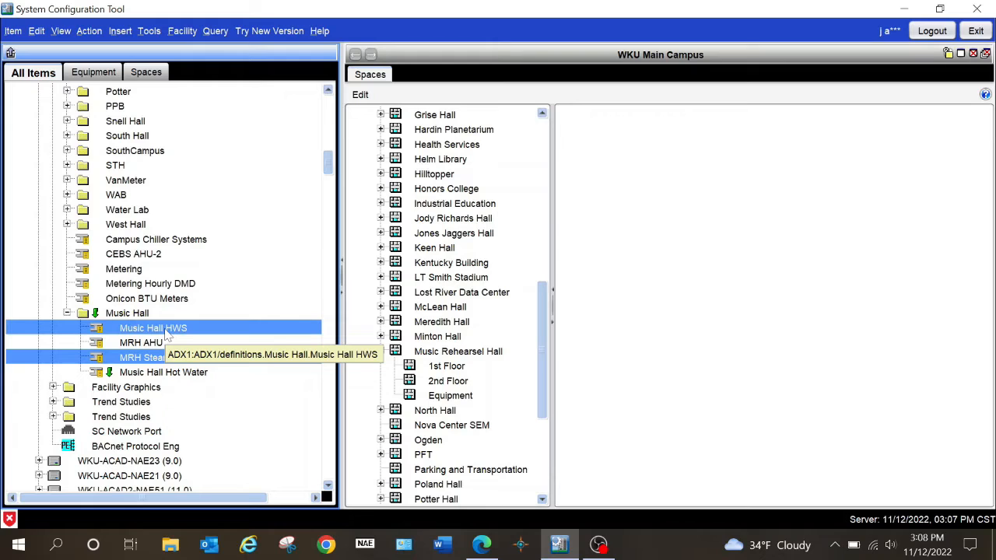
key("Delete")
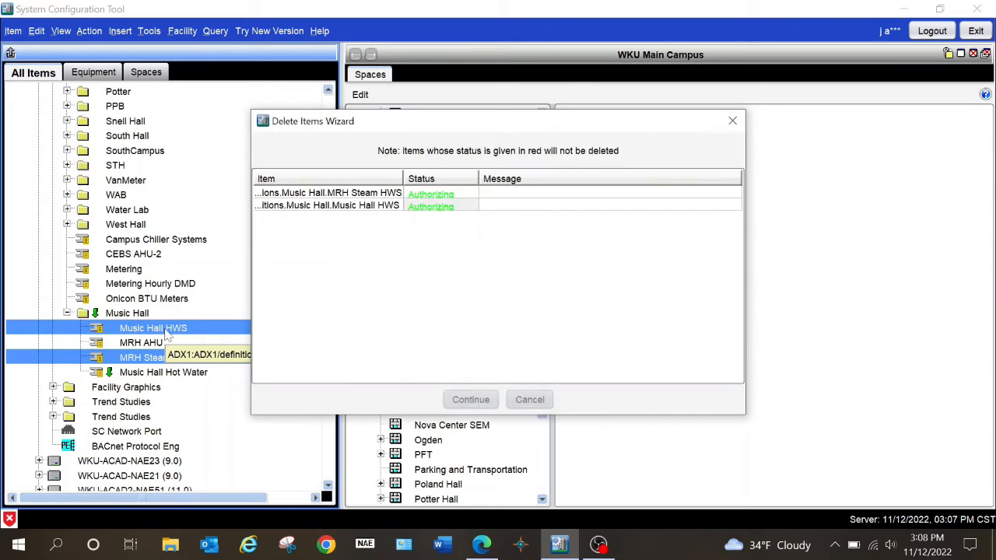
left_click(471, 400)
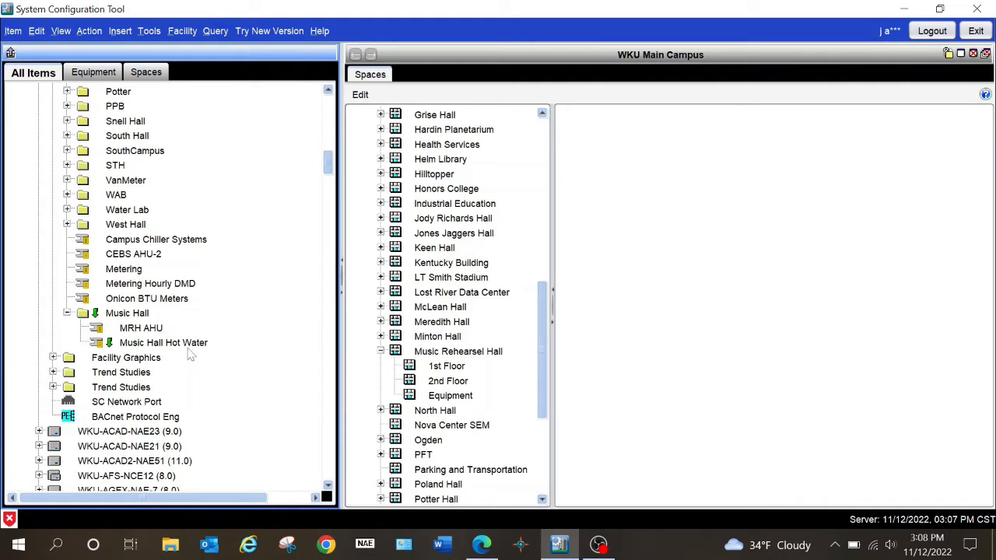
Step: Open the Music Hall Hot Water definition for editing and locate the HWS controller points under FC-2 of WKU-FAC-NAE29
left_click(153, 347)
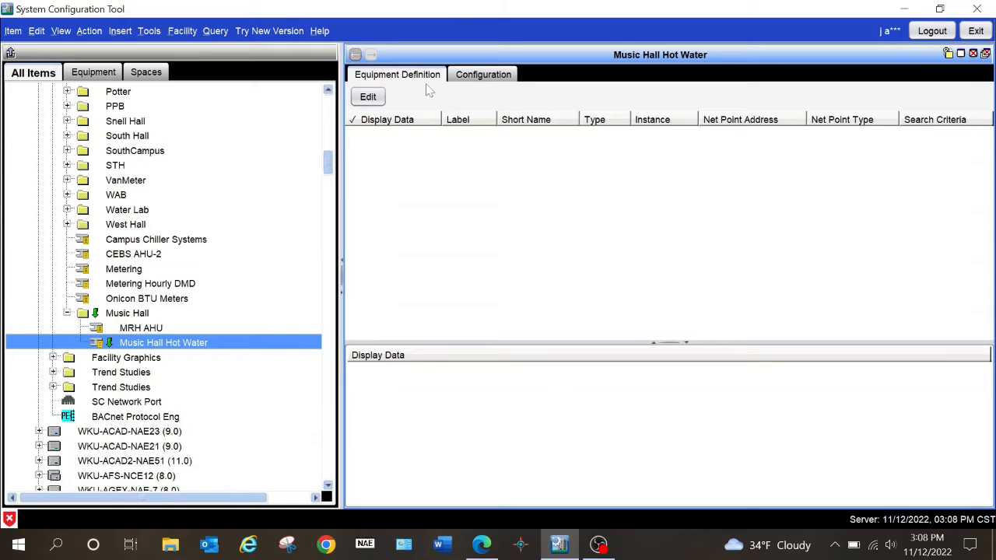
left_click(367, 98)
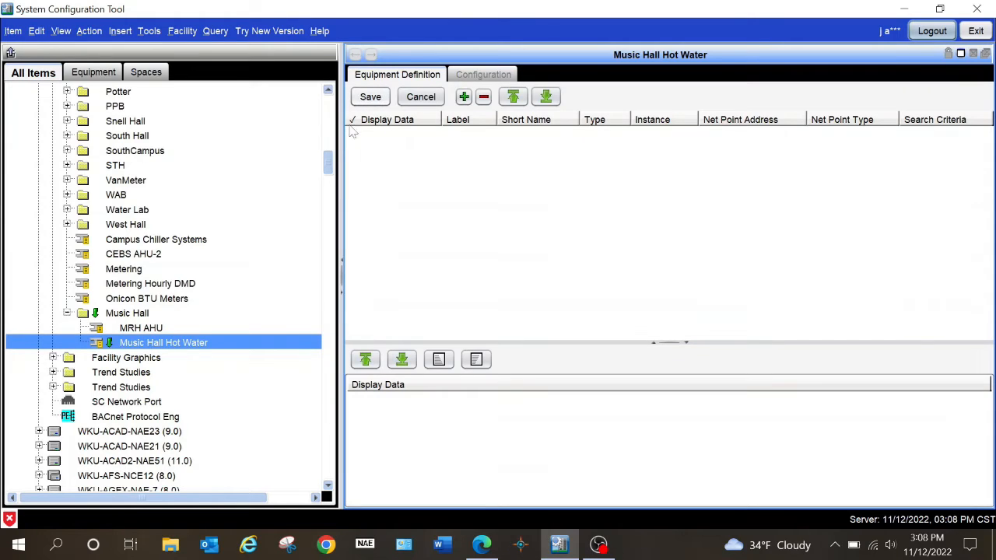
scroll(164, 342, "down", 6)
scroll(165, 350, "down", 16)
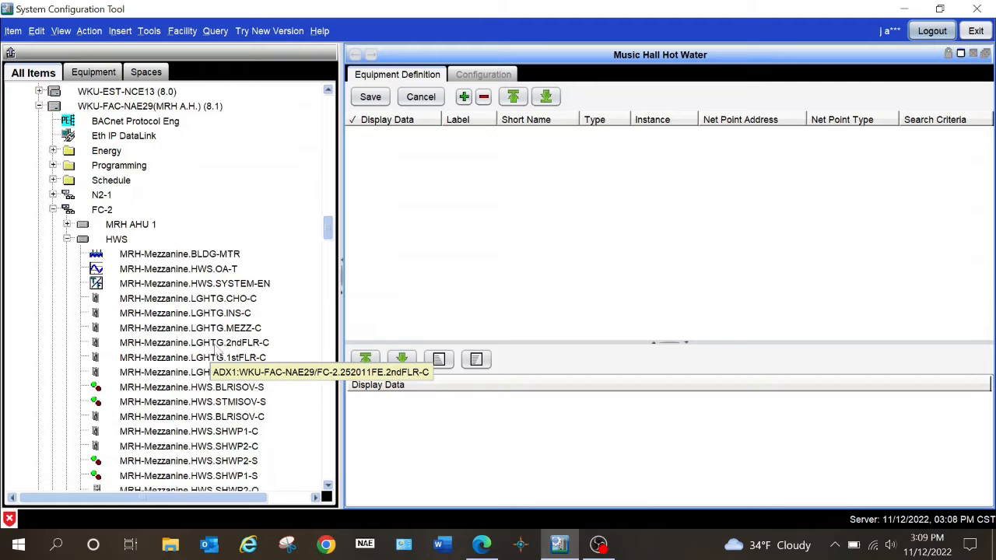
scroll(208, 346, "down", 5)
scroll(201, 379, "down", 3)
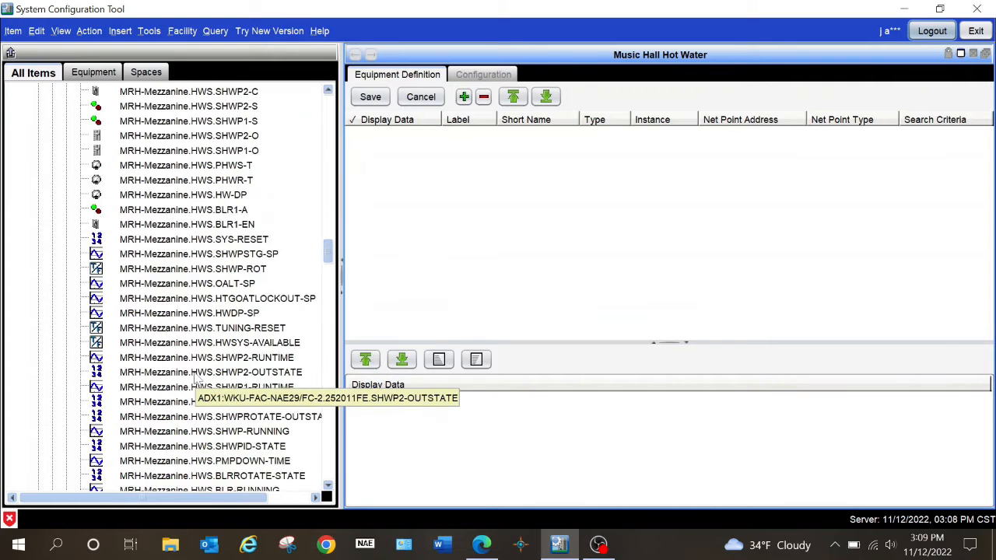
scroll(196, 378, "up", 7)
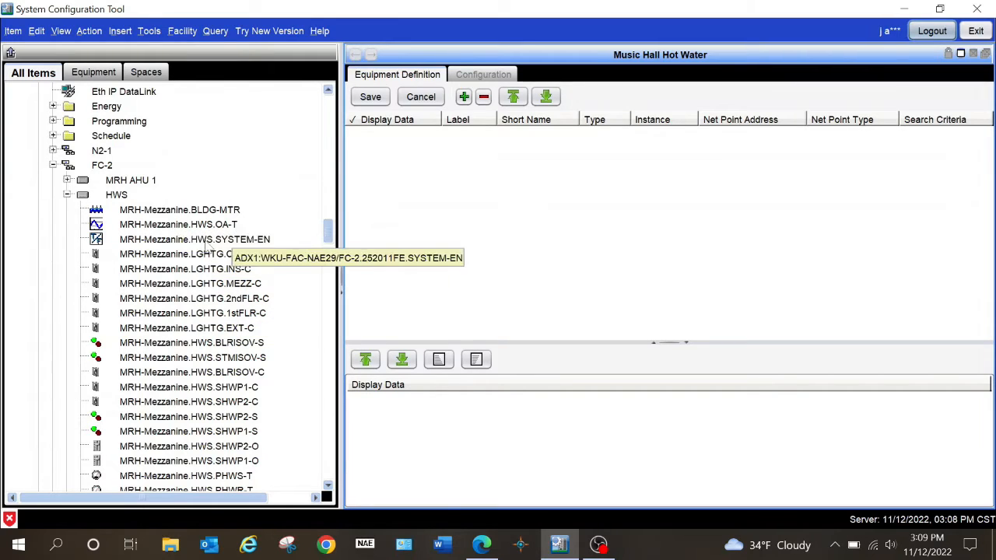
Step: Add the HWS points from MRH-Mezzanine.HWS.SYSTEM-EN through MRH-Mezzanine.HWS.HWBYPV-O to the Music Hall Hot Water equipment definition
left_click(159, 241)
scroll(202, 323, "down", 6)
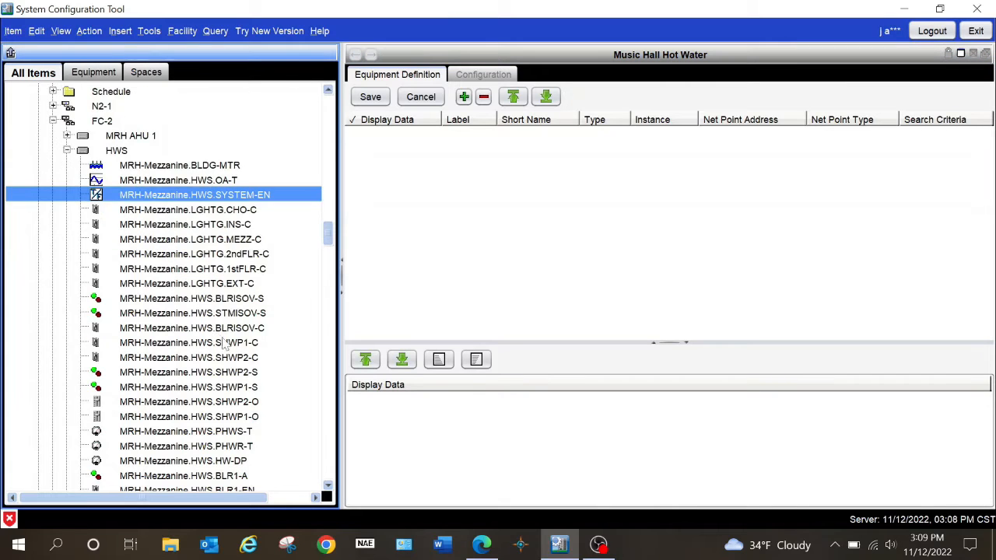
scroll(223, 349, "down", 3)
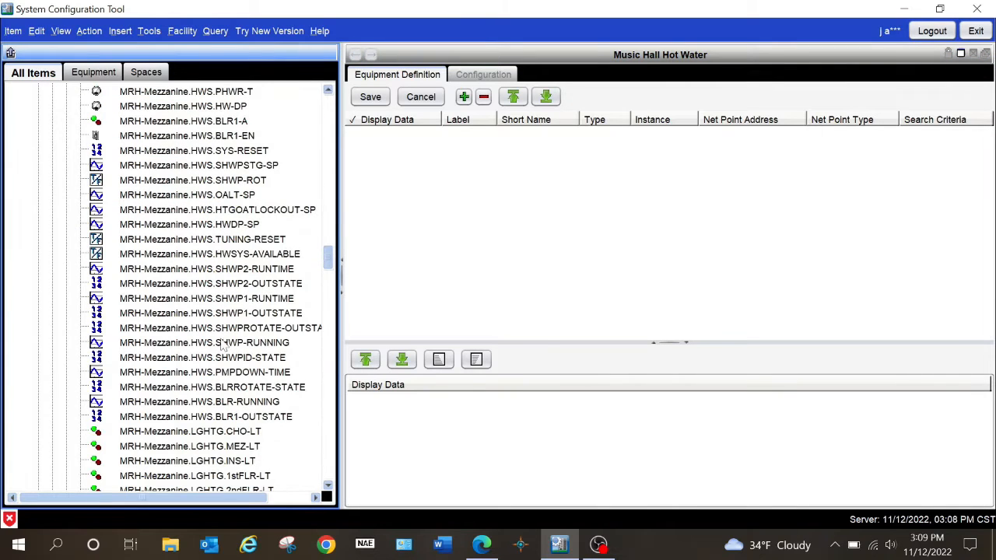
scroll(223, 347, "down", 3)
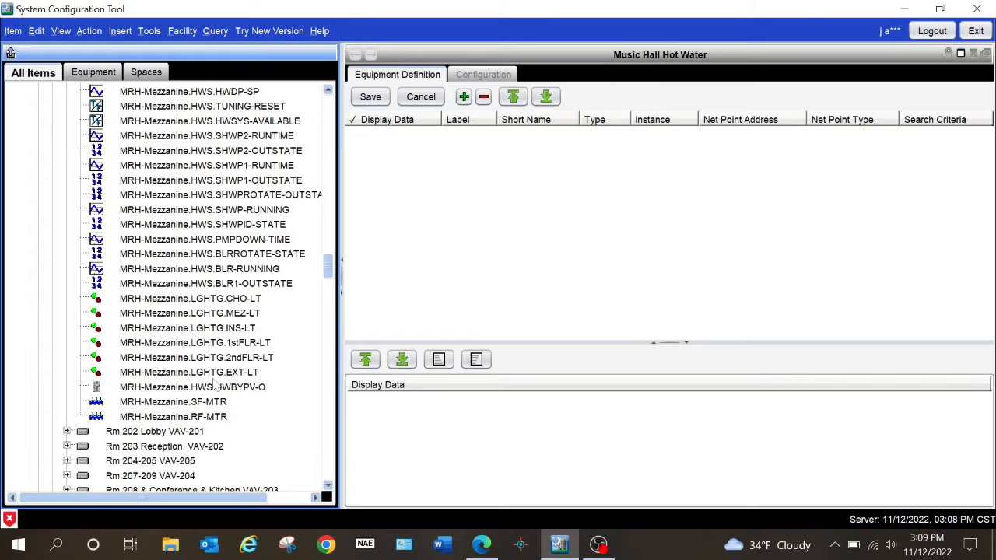
left_click(216, 388, "shift")
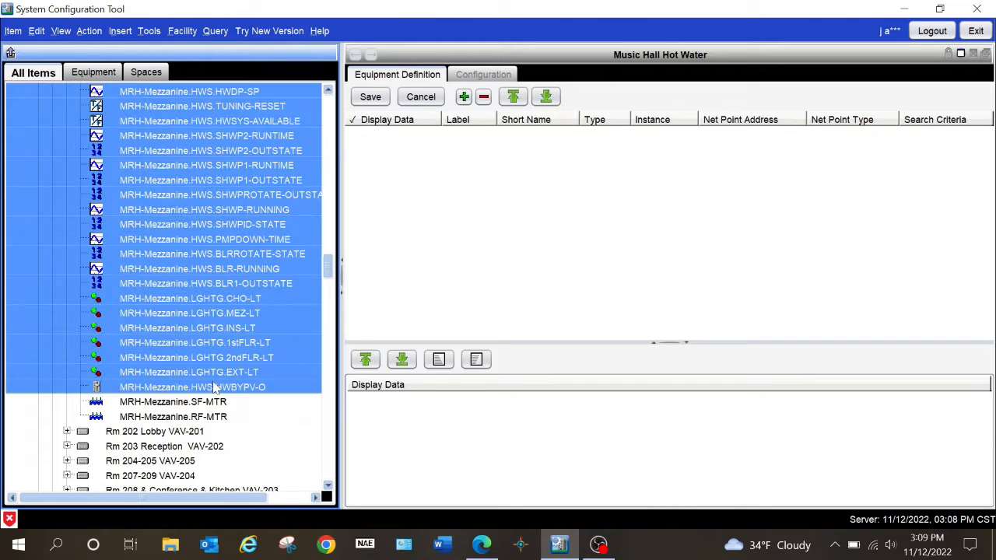
scroll(215, 388, "up", 9)
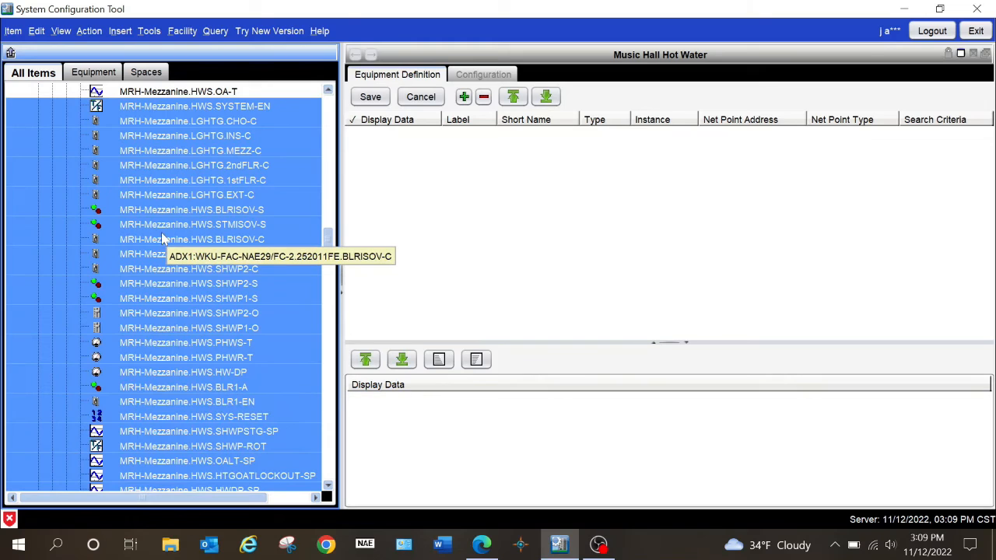
left_click_drag(164, 239, 456, 224)
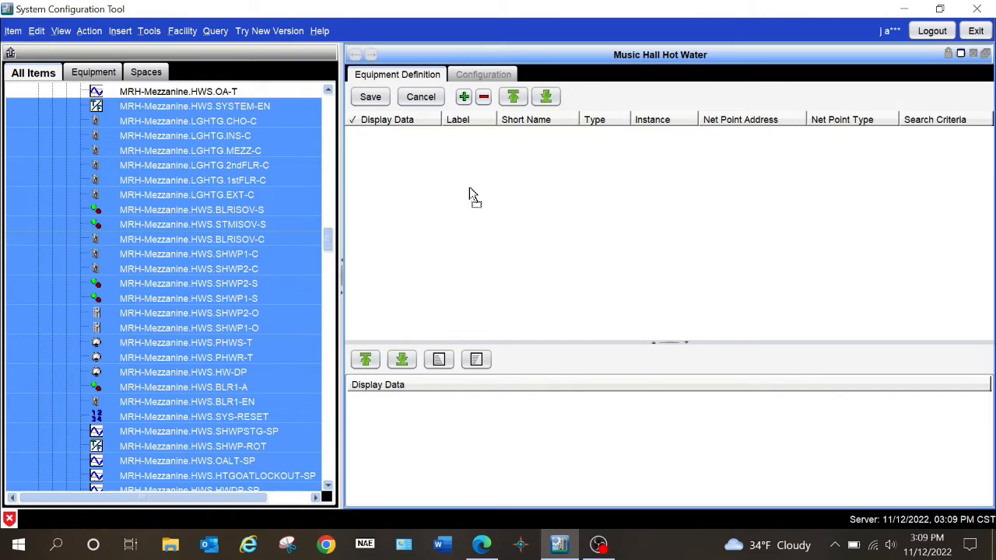
left_click_drag(470, 190, 469, 189)
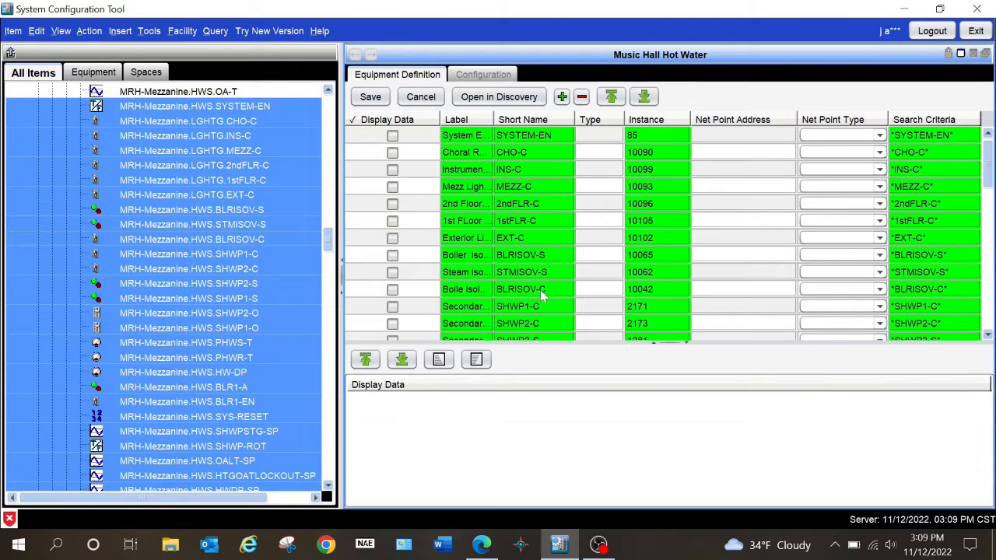
Step: Add the FAC CHWS-HWS points from MRH_HX_SYSTEM-EN through STEAM-F CONFIRM RANGE to the Music Hall Hot Water equipment definition
scroll(222, 302, "down", 10)
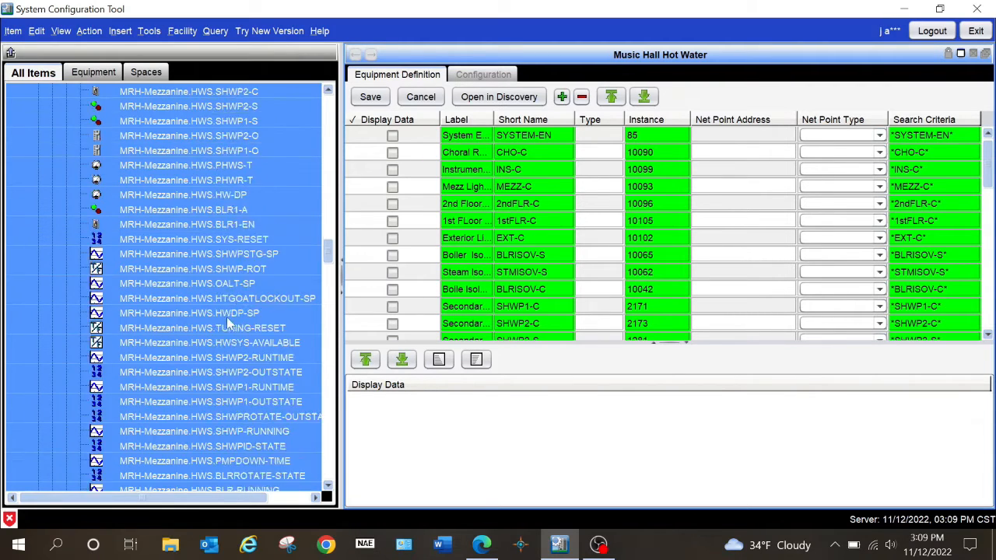
scroll(234, 356, "down", 3)
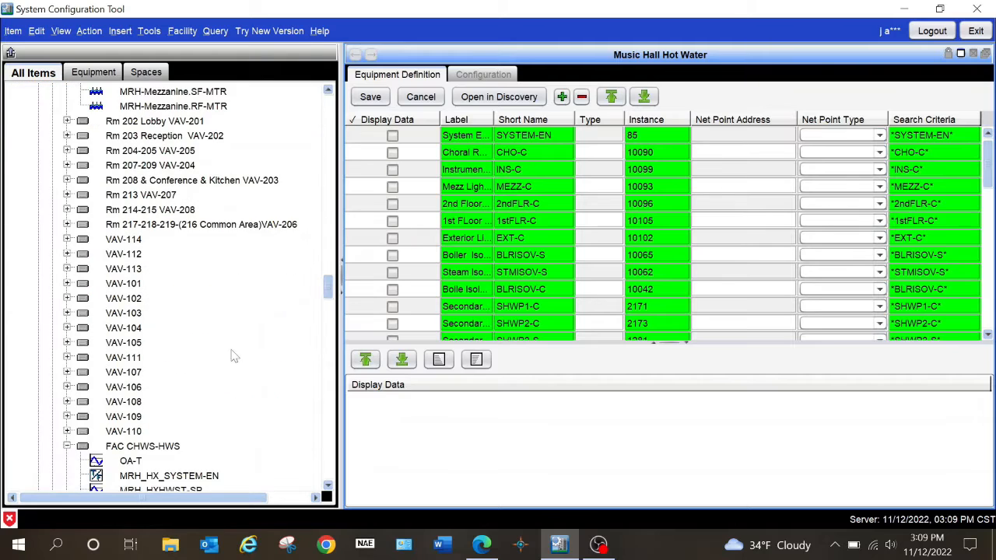
scroll(235, 355, "down", 3)
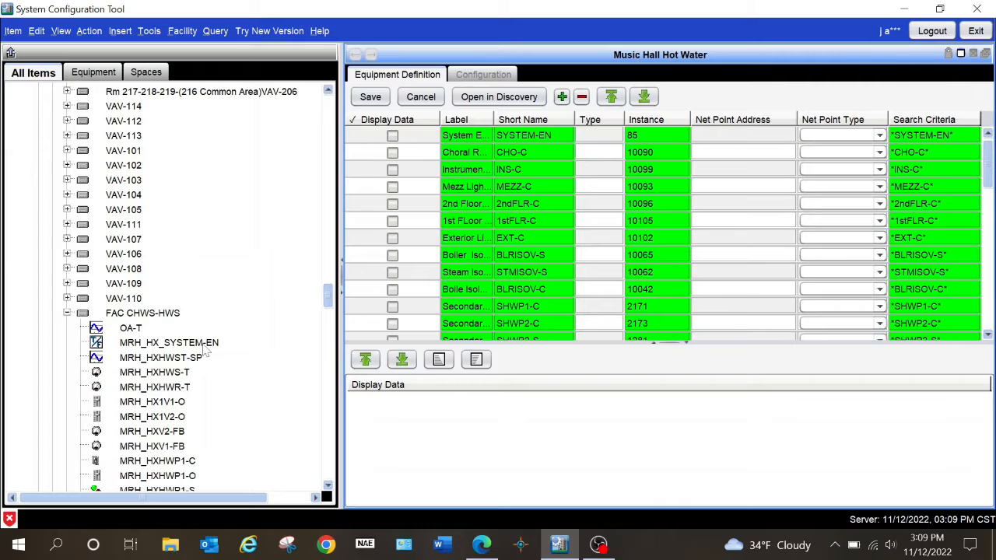
scroll(206, 355, "down", 2)
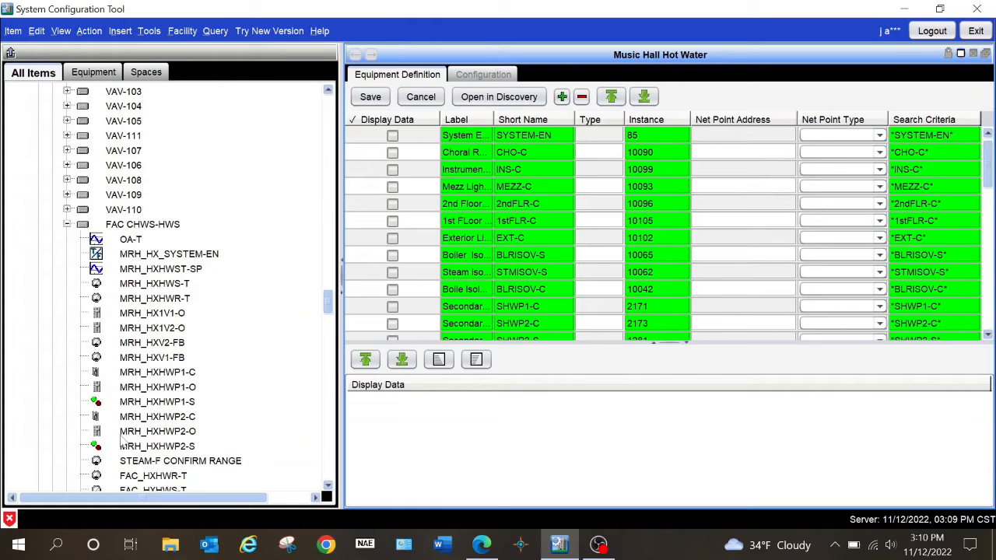
scroll(124, 455, "down", 4)
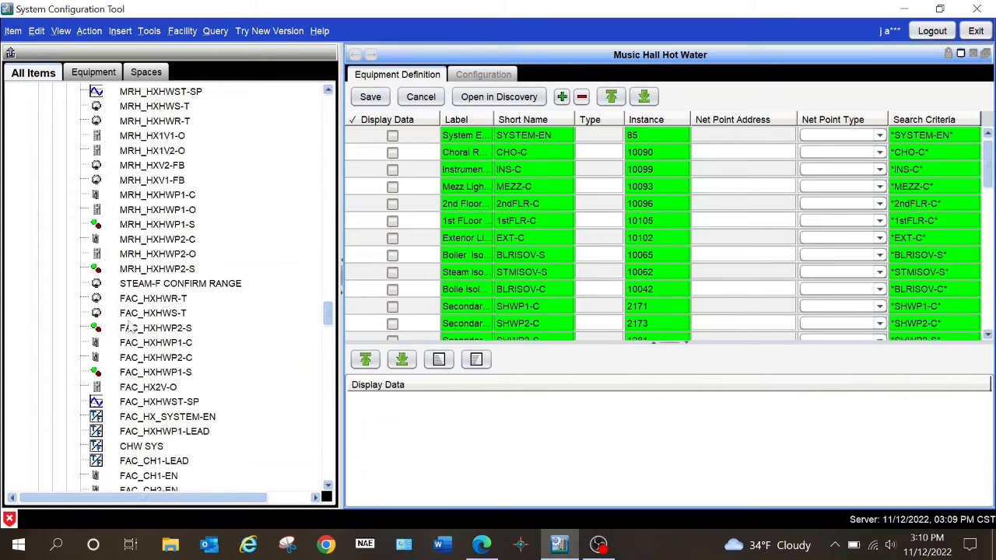
scroll(178, 172, "up", 1)
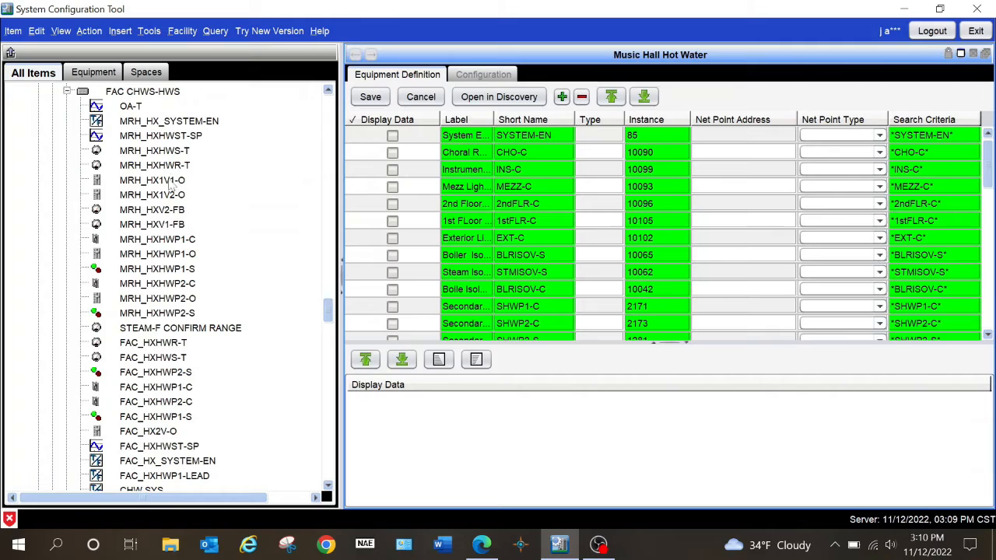
left_click(160, 123)
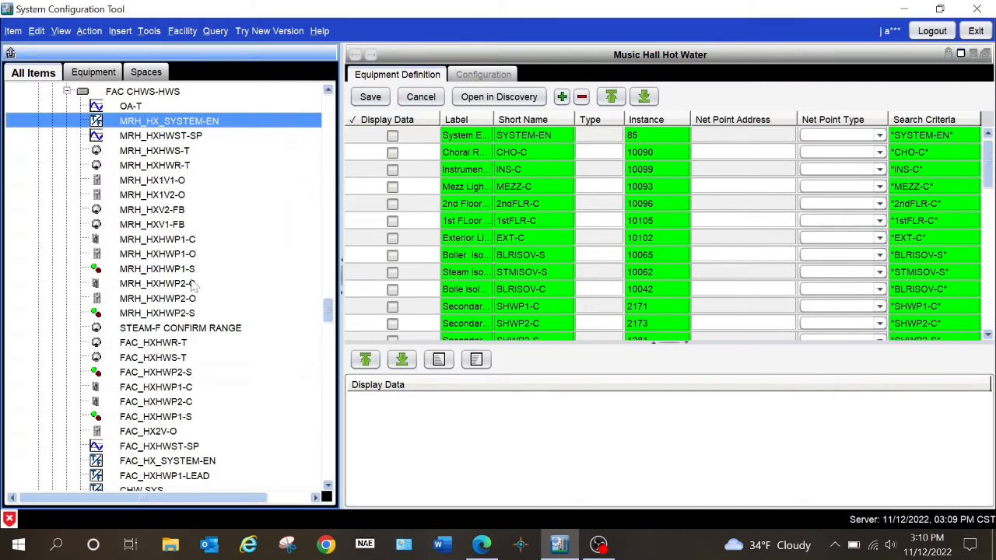
left_click(193, 330, "shift")
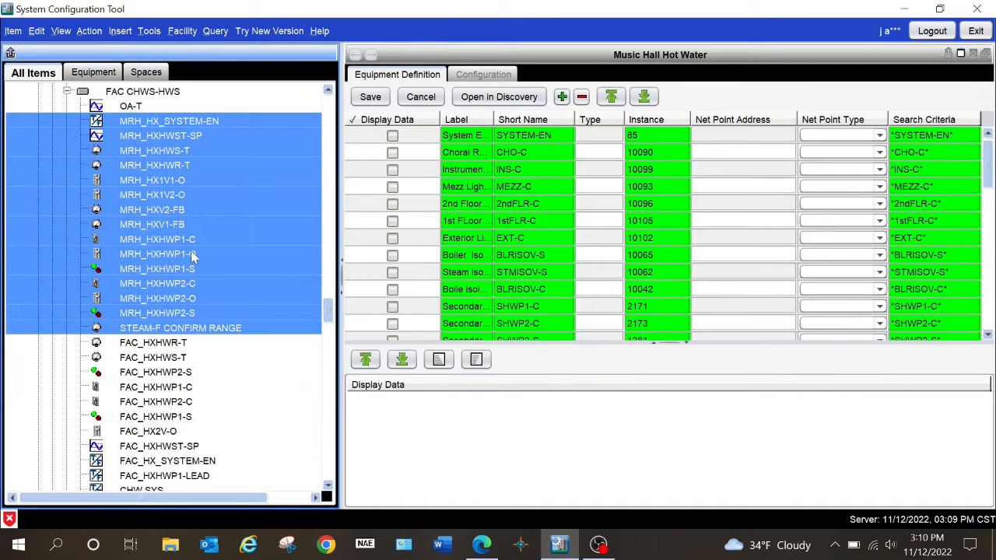
left_click_drag(175, 243, 547, 322)
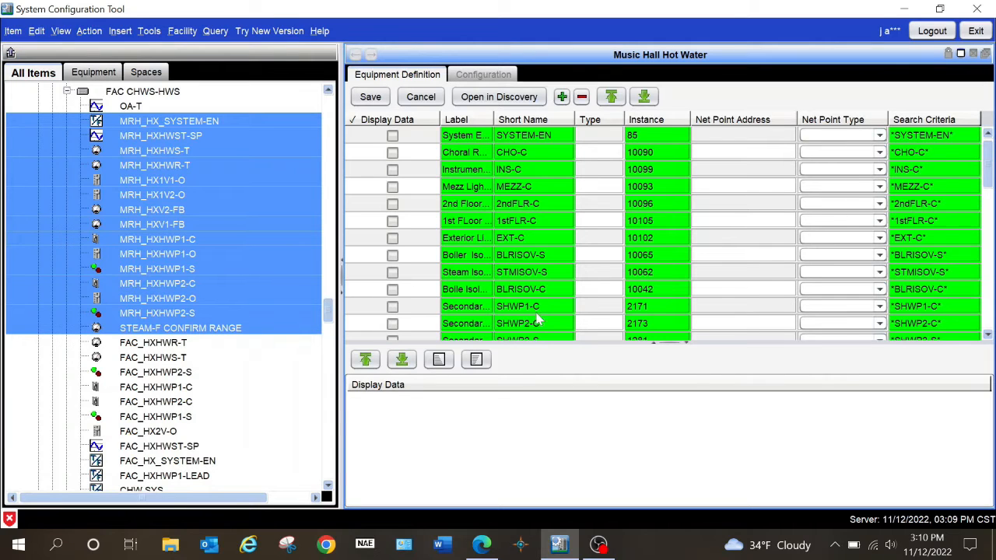
Step: Review the labels, short names and search criteria of all points added to the equipment definition
scroll(537, 316, "down", 10)
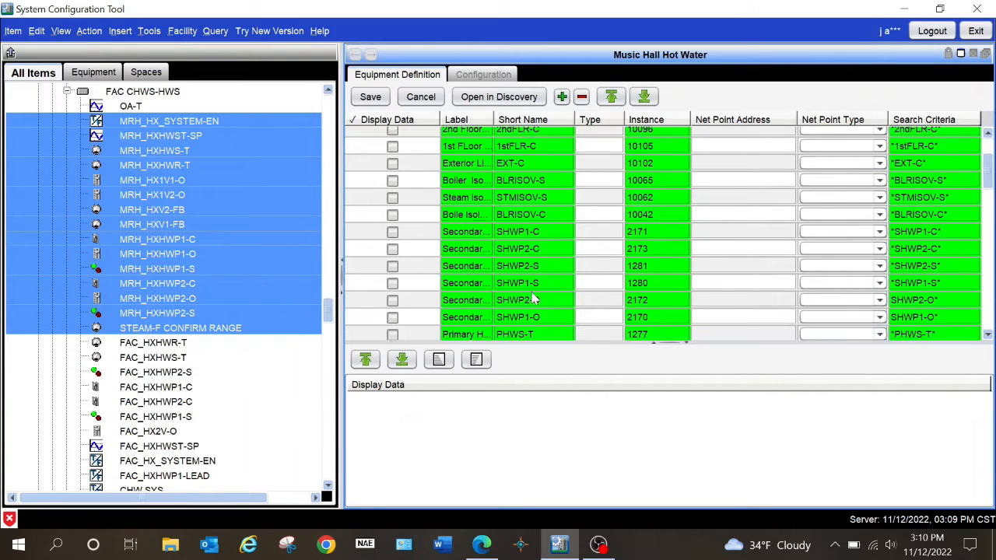
scroll(946, 228, "down", 3)
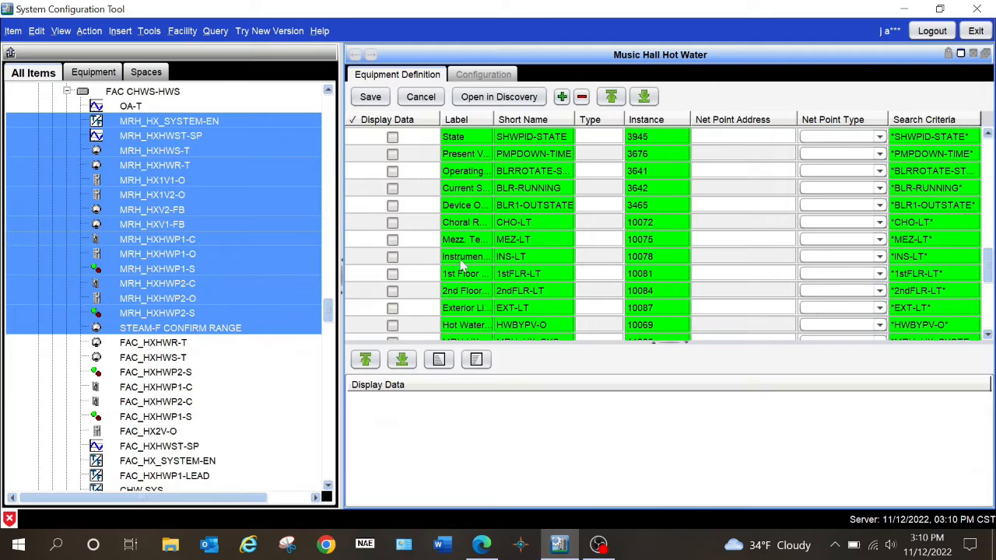
scroll(465, 264, "down", 5)
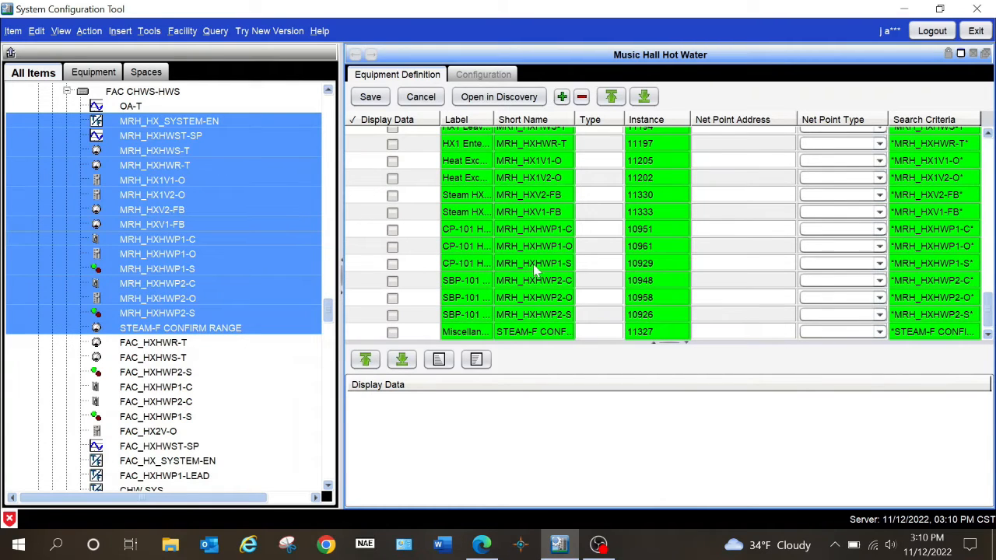
scroll(529, 277, "up", 4)
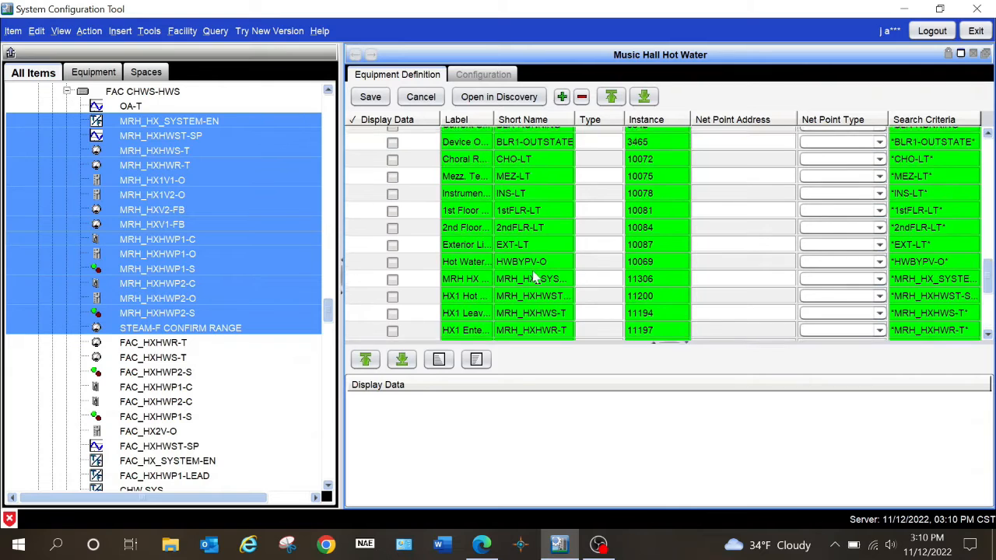
scroll(534, 272, "up", 10)
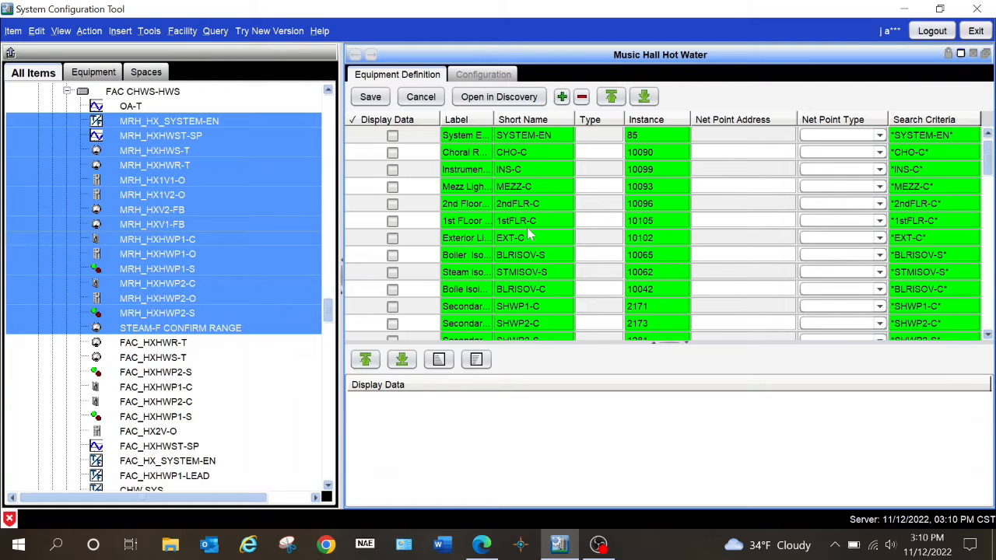
scroll(529, 239, "down", 10)
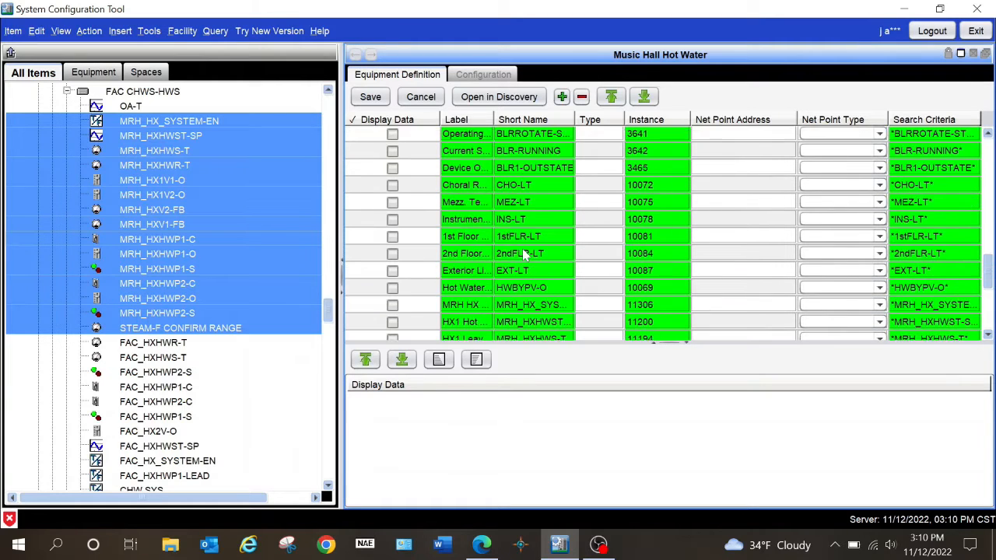
scroll(522, 260, "down", 2)
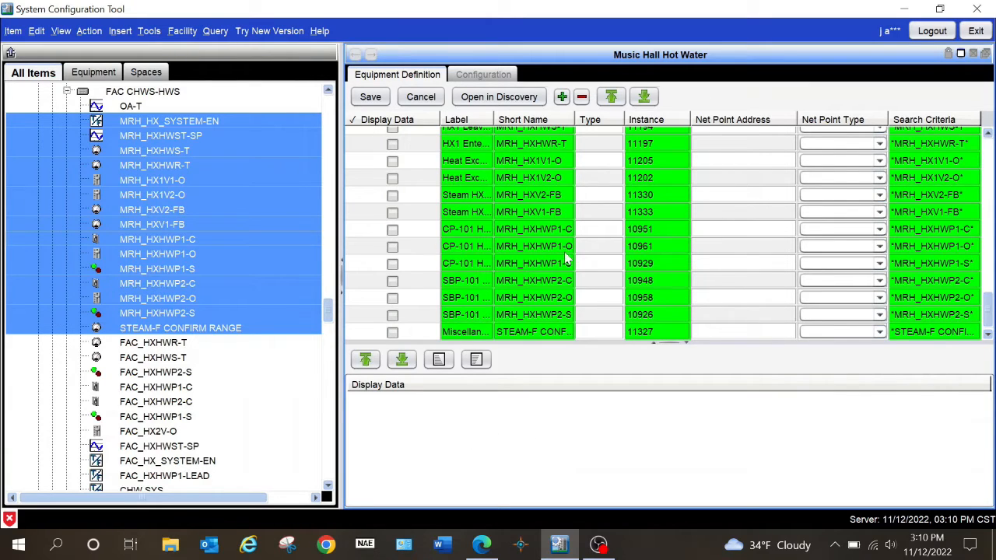
scroll(545, 264, "up", 5)
scroll(528, 267, "up", 3)
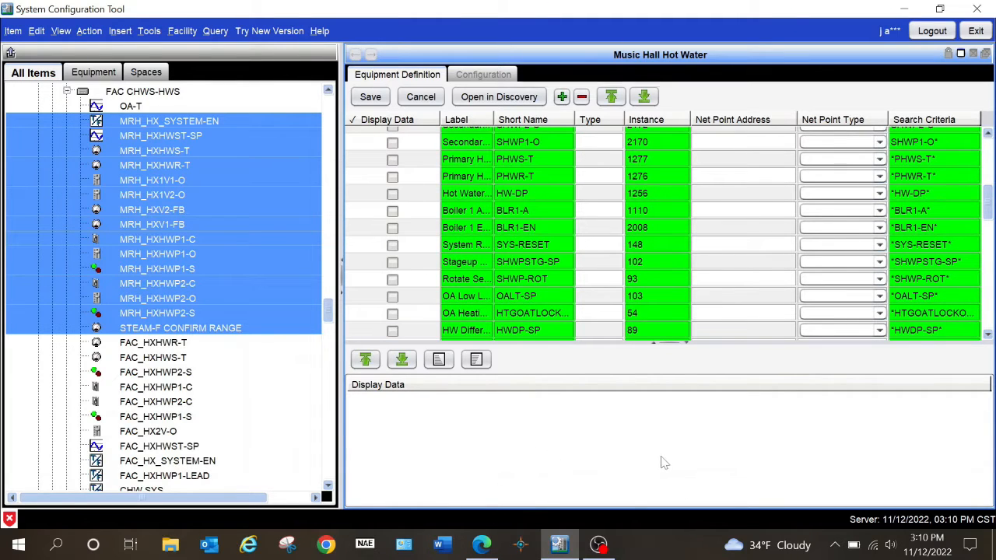
Step: Turn on display data for all points in the definition, look over the generated list, and turn it off again
left_click(382, 125)
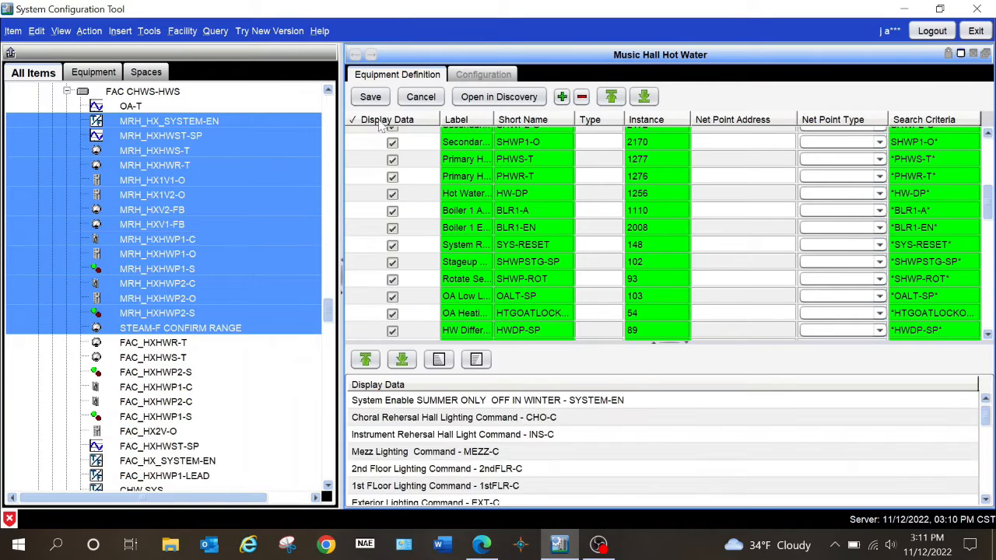
scroll(467, 444, "down", 3)
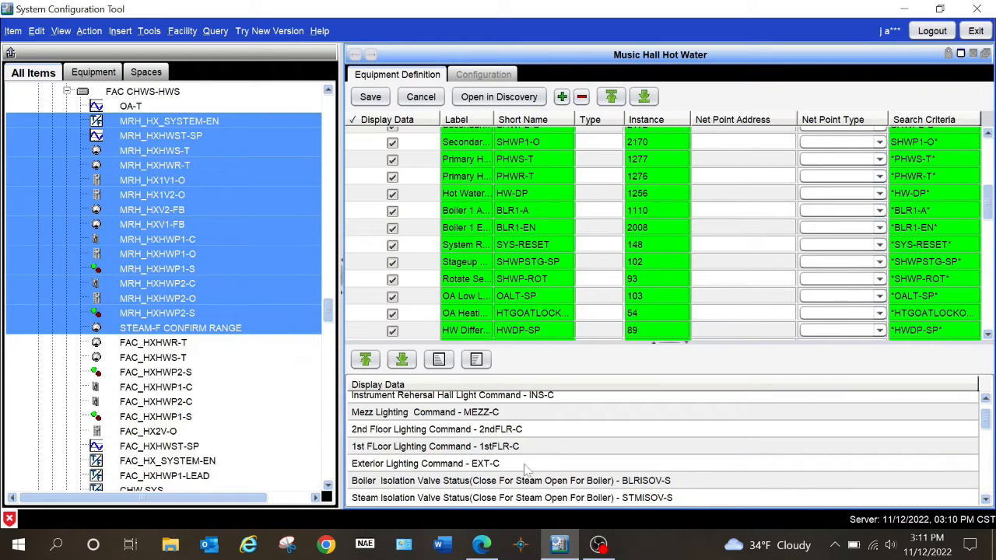
left_click(382, 125)
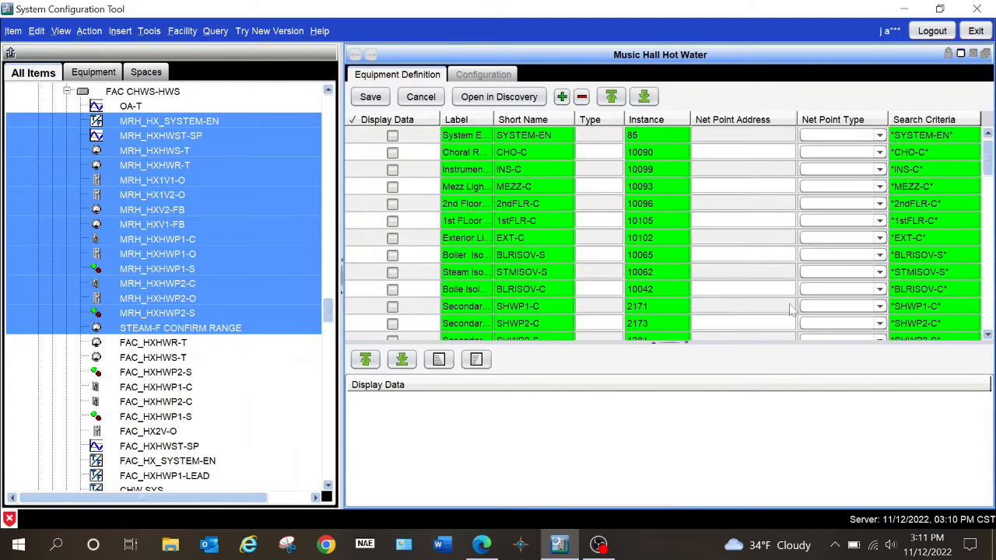
Step: Look through the definition's point list, from the boiler and secondary pump points to the MRH heat exchanger points, to judge their order
scroll(614, 241, "down", 2)
scroll(614, 241, "down", 10)
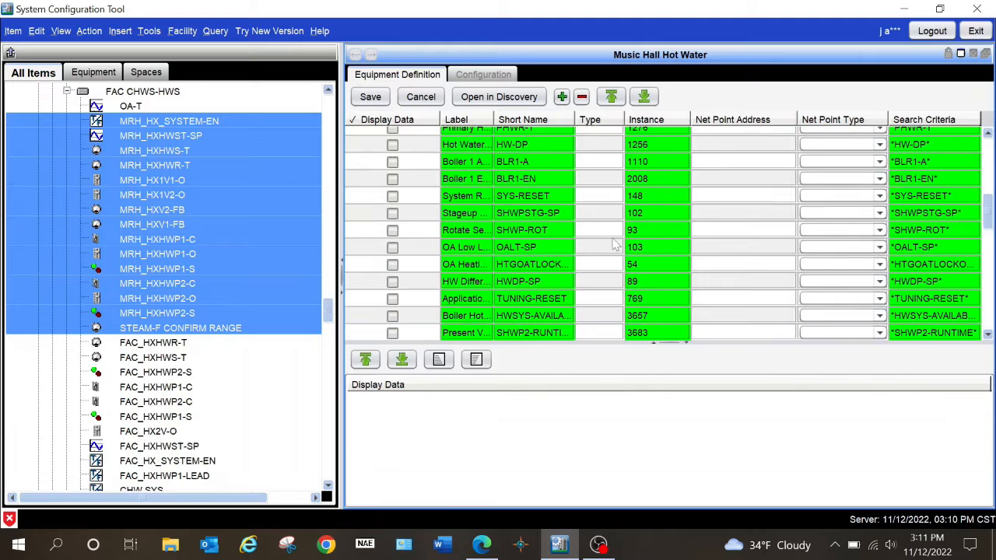
scroll(611, 247, "up", 4)
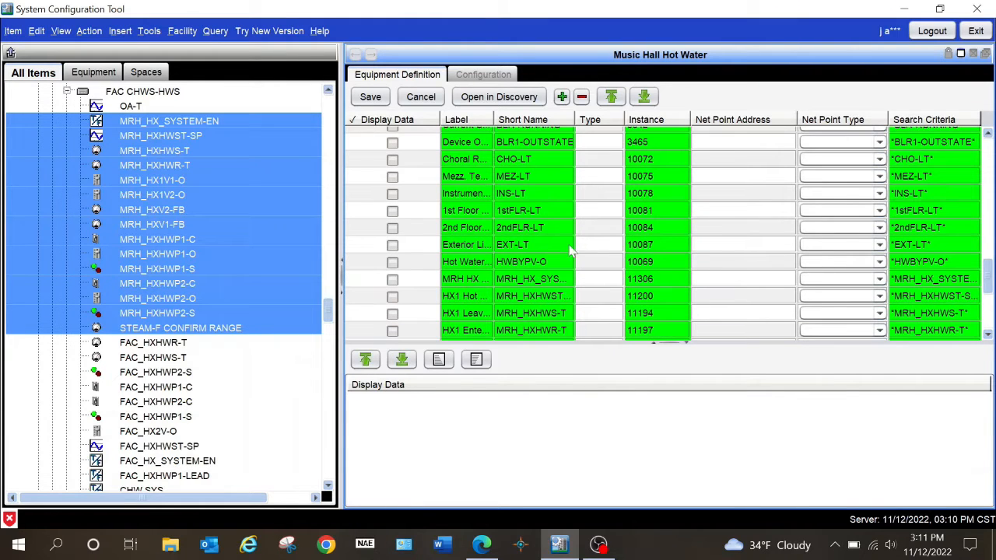
scroll(560, 225, "up", 2)
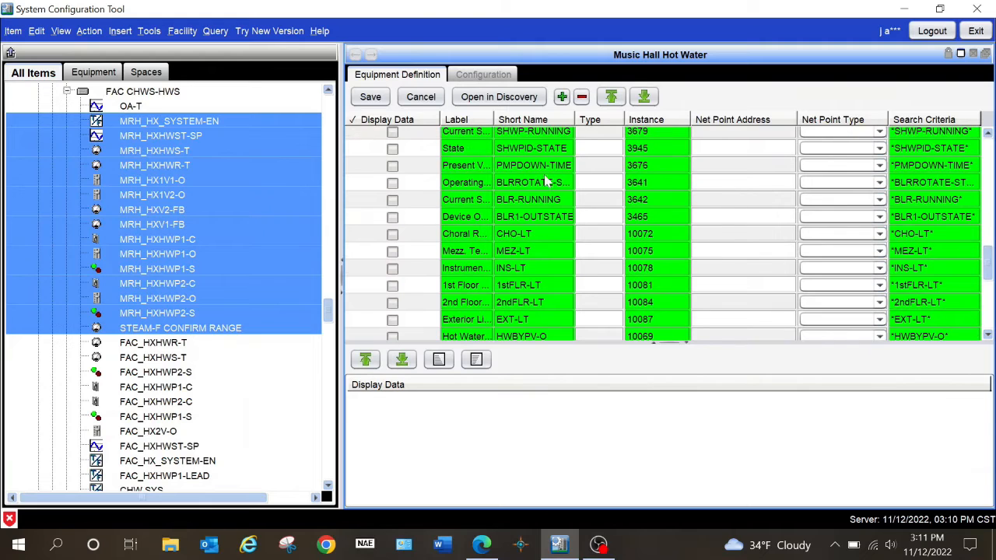
scroll(574, 259, "down", 4)
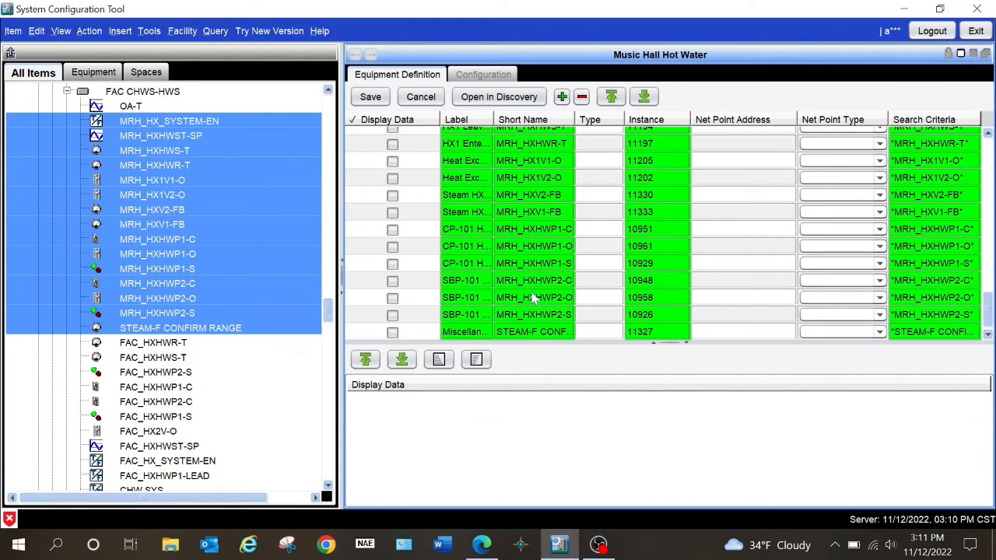
scroll(535, 292, "up", 4)
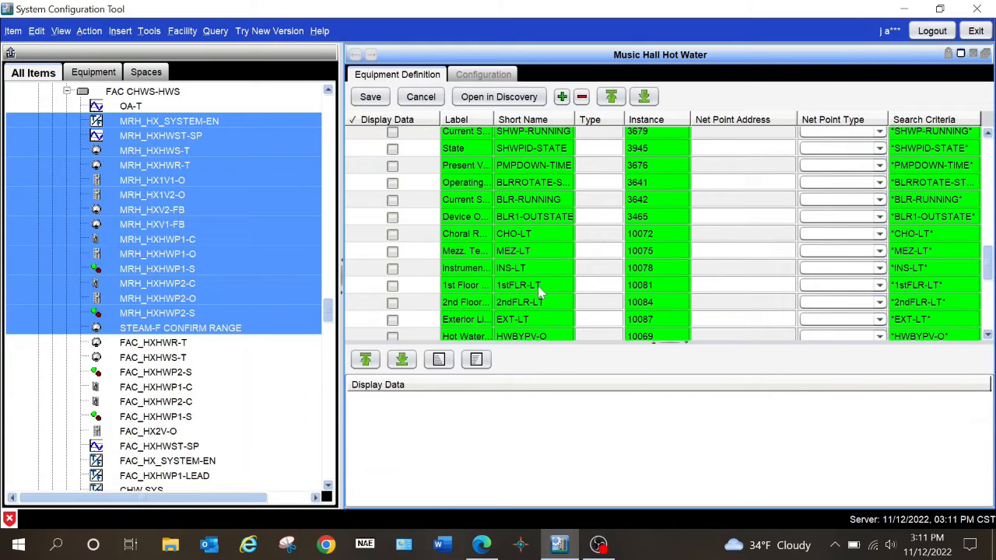
scroll(542, 289, "down", 1)
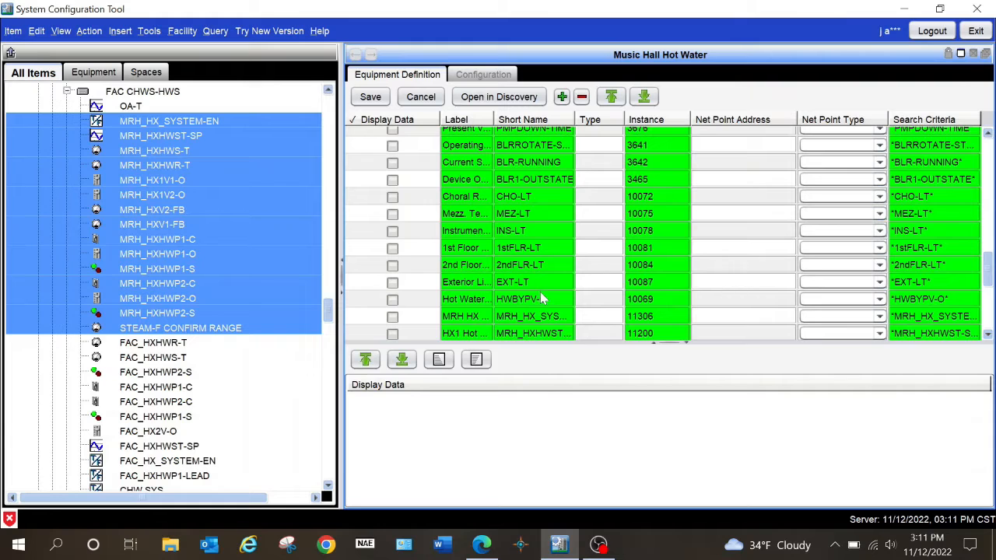
scroll(543, 295, "down", 2)
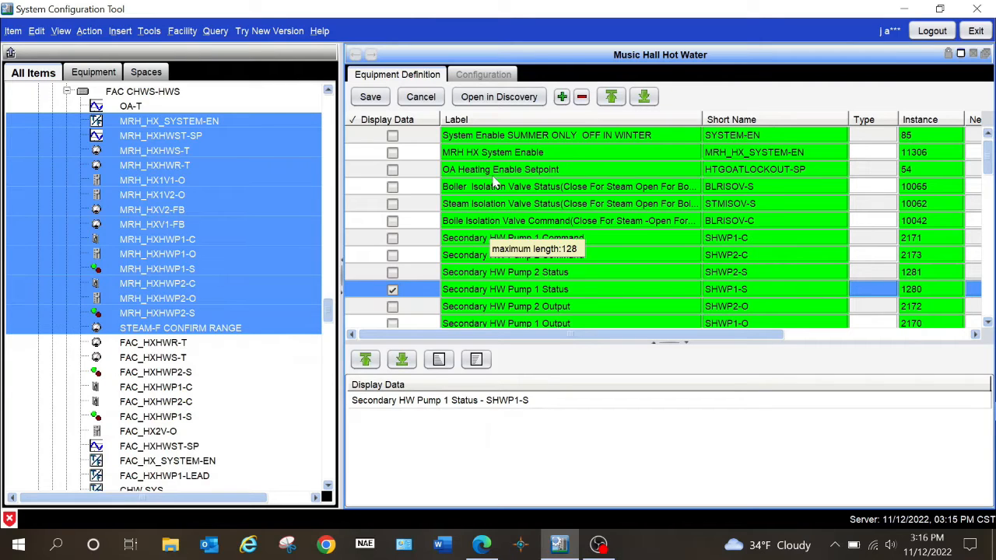
Step: Change the SYSTEM-EN point's label to "Boiler System Enable SUMMER ONLY"
double_click(494, 136)
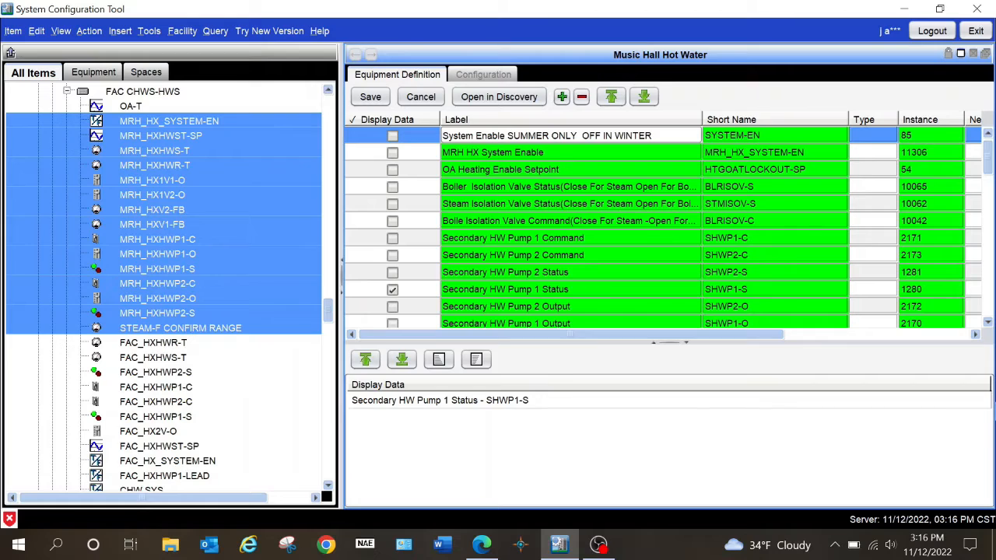
type("B")
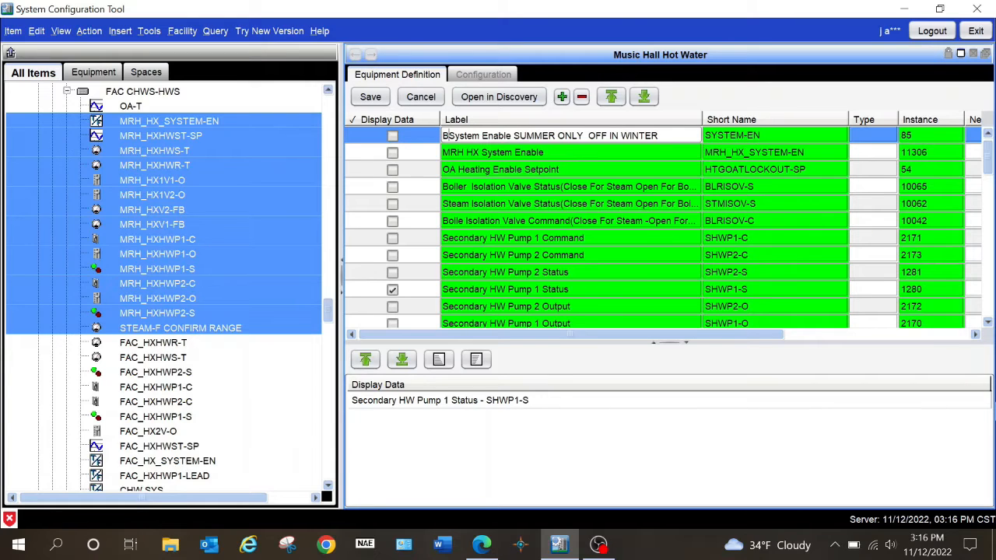
type("oiler")
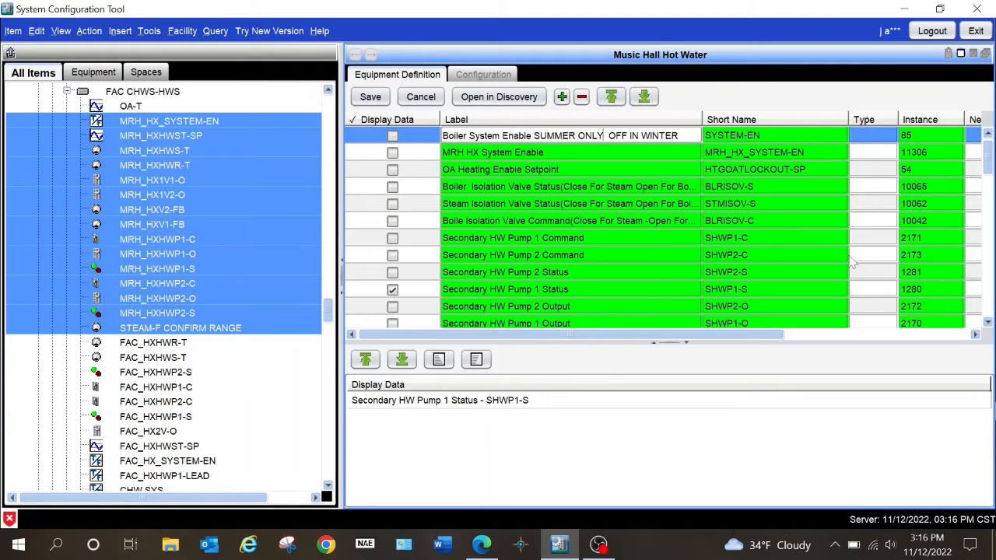
key("Delete")
key("Delete")
key("Delete")
key("Delete")
key("Delete")
key("Delete")
key("Delete")
key("Delete")
key("Delete")
key("Delete")
key("Delete")
key("Delete")
key("Delete")
key("Delete")
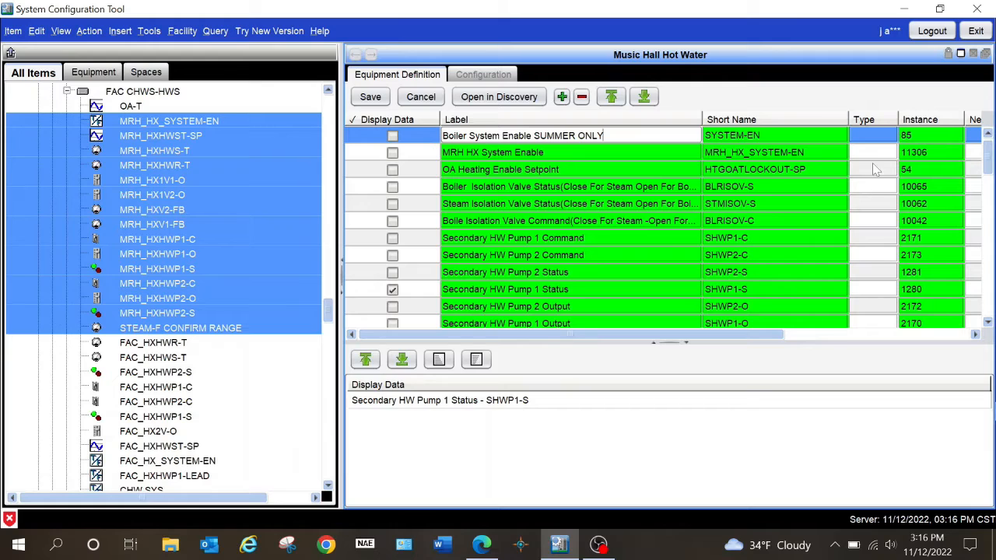
Step: Change the MRH_HX_SYSTEM-EN point's label to "Heat Exchanger System Enable WINTER ONLY"
left_click(507, 152)
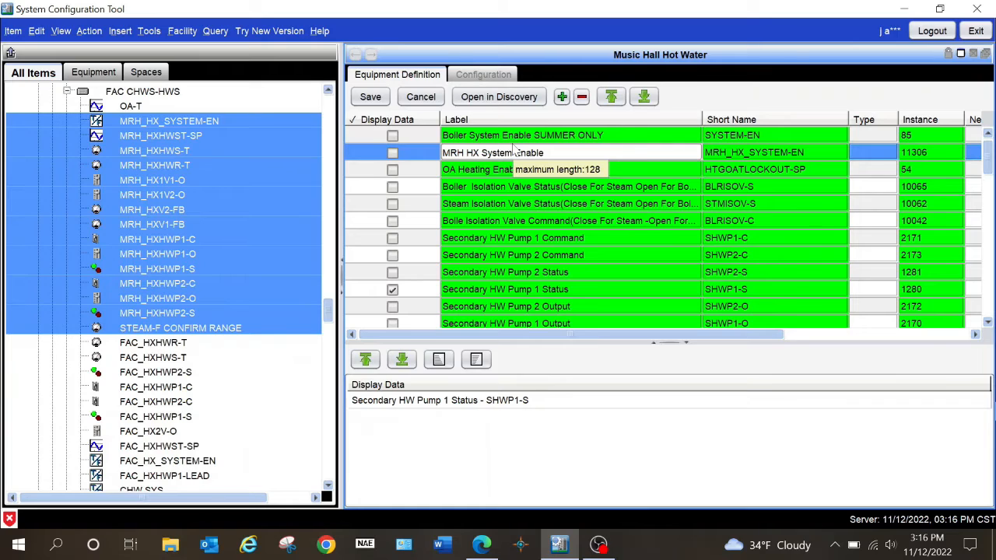
key("BackSpace")
key("BackSpace")
key("BackSpace")
key("BackSpace")
key("BackSpace")
key("BackSpace")
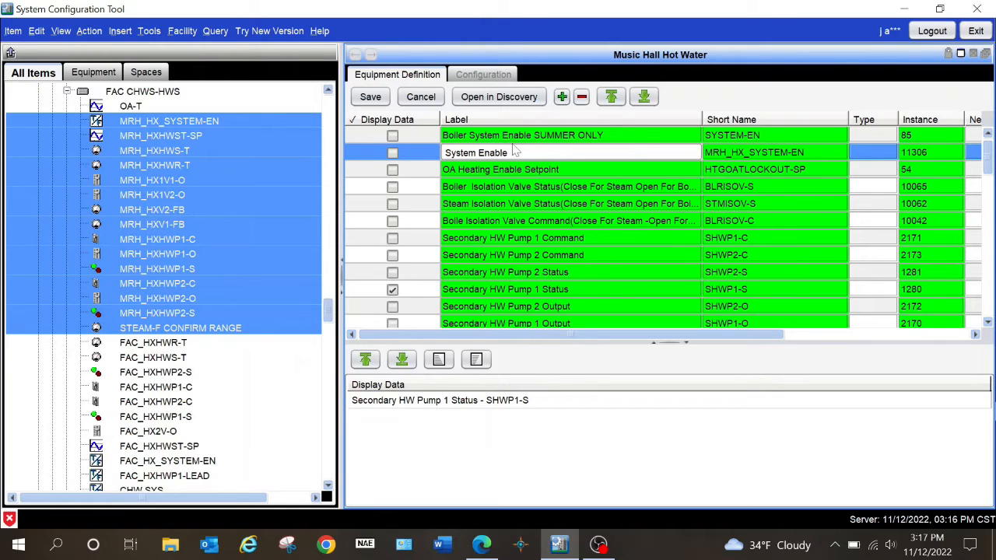
type("Heat Exh")
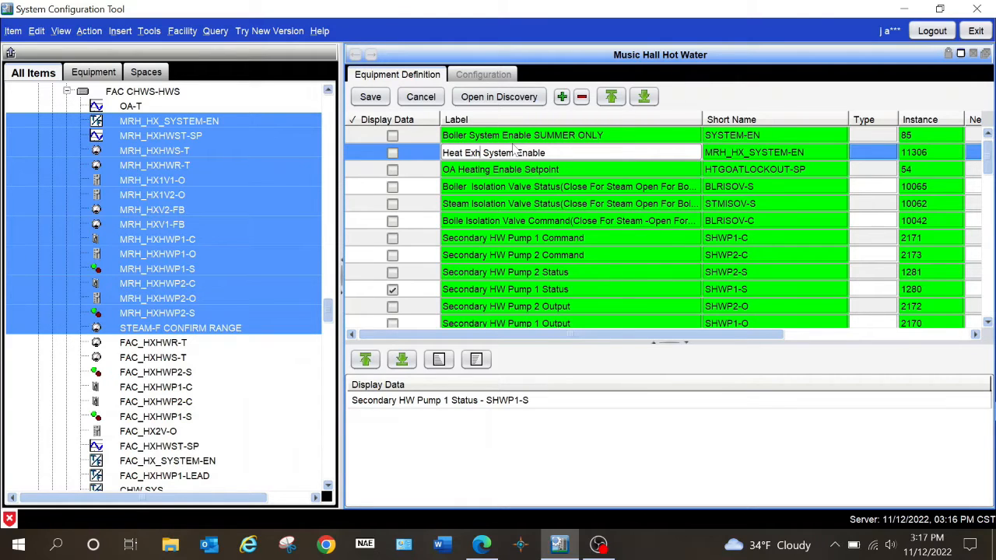
key("BackSpace")
type("changer")
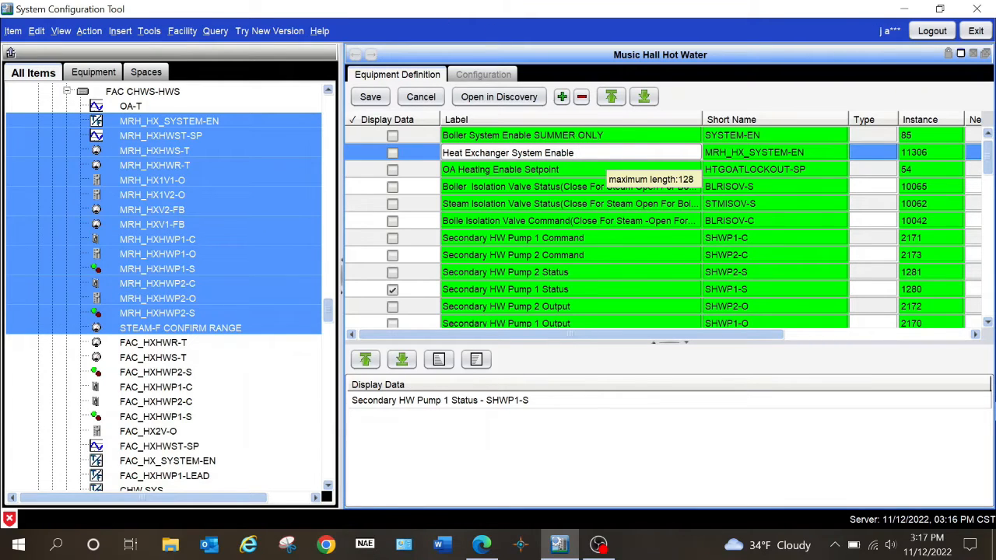
type("ONLY")
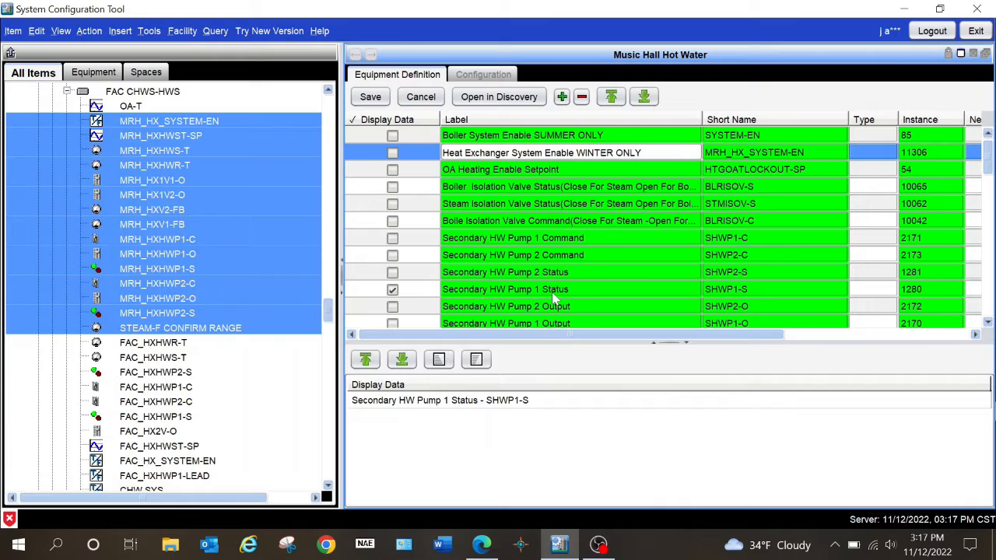
Step: Remove Secondary HW Pump 1 Status from the display data and move it up to directly below Secondary HW Pump 1 Command
left_click(434, 294)
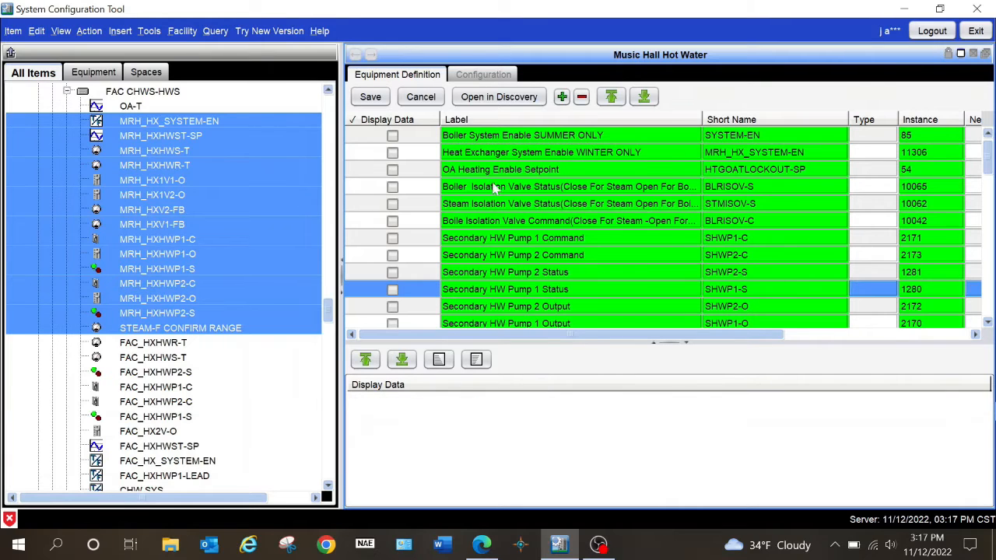
left_click(611, 96)
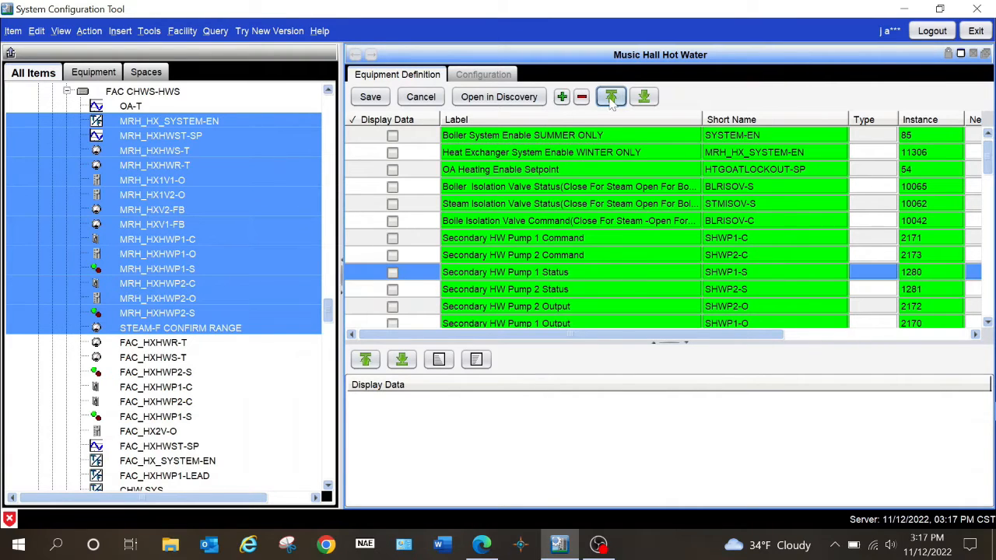
left_click(610, 97)
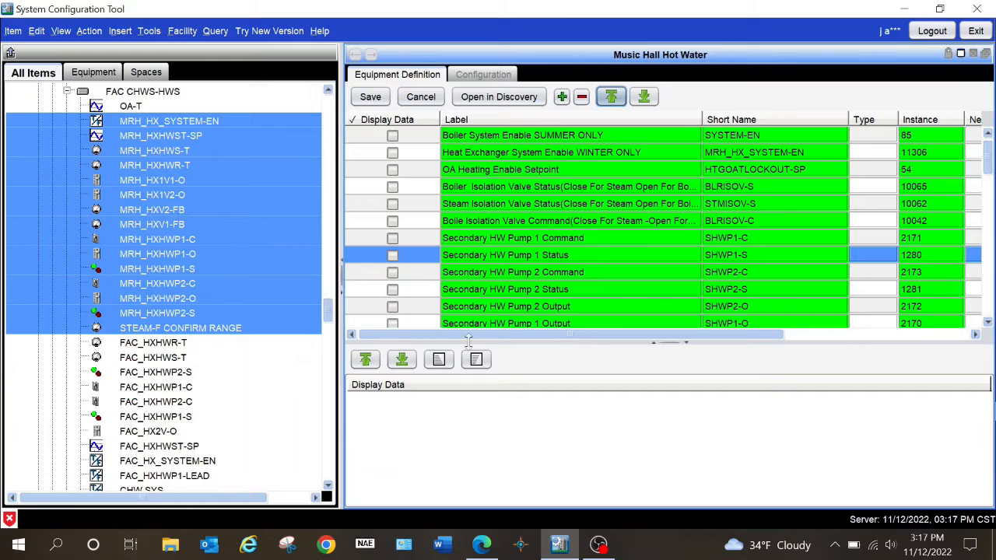
Step: Include Secondary HW Pump 1 Output in the display data and move it up to directly below Secondary HW Pump 1 Status
left_click(421, 325)
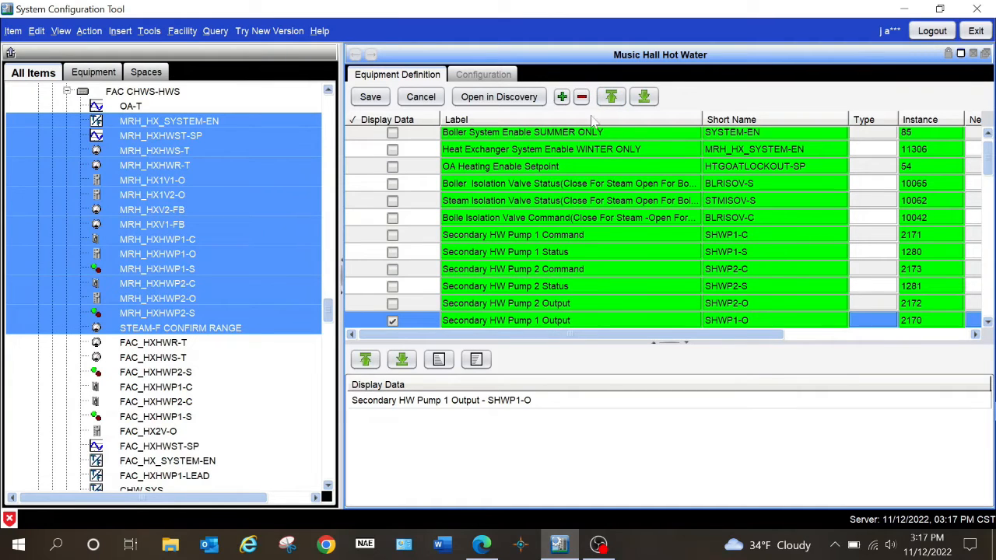
left_click(611, 97)
left_click(611, 97)
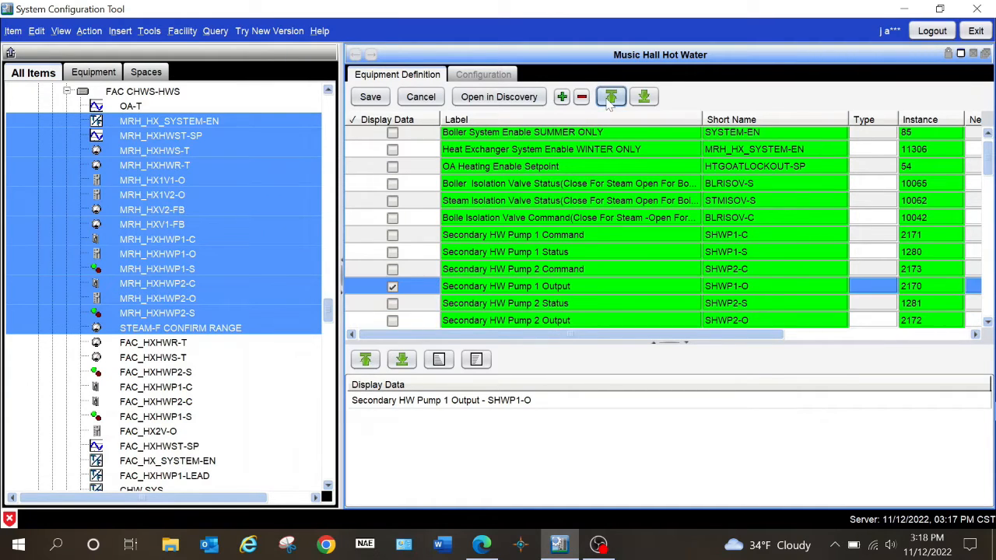
left_click(611, 97)
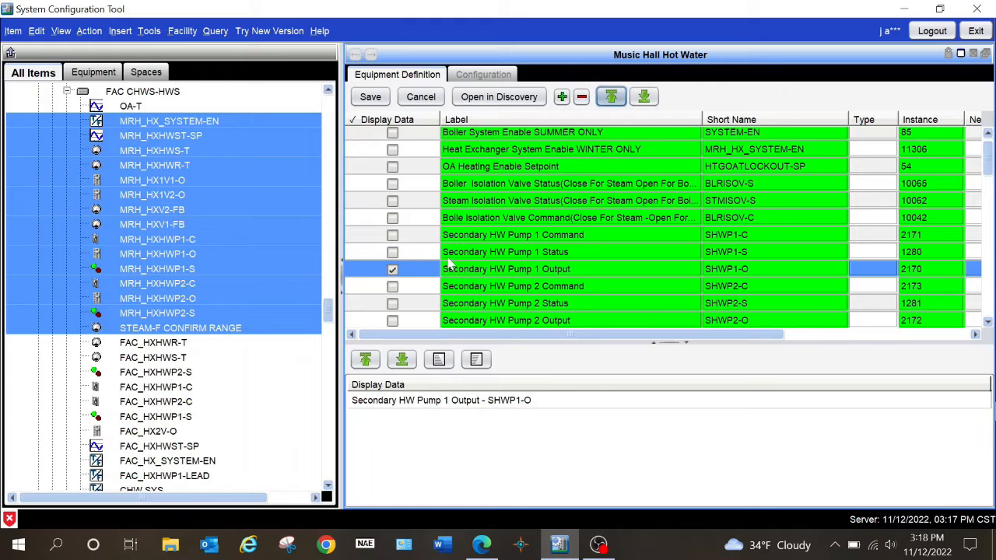
Step: Reorder the Secondary HW Pump 1 points to Status, Output, Command, with only Status included in the display data
left_click(420, 253)
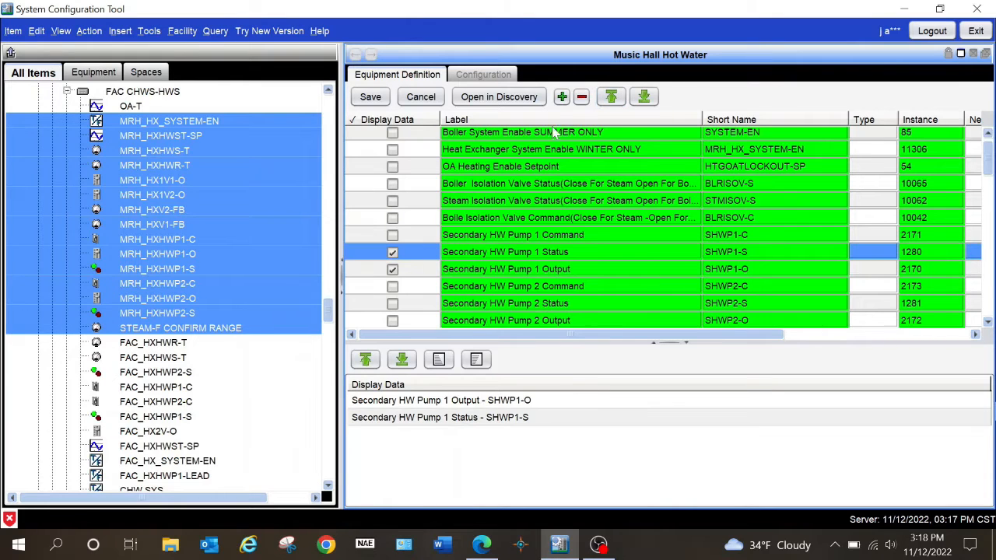
left_click(611, 96)
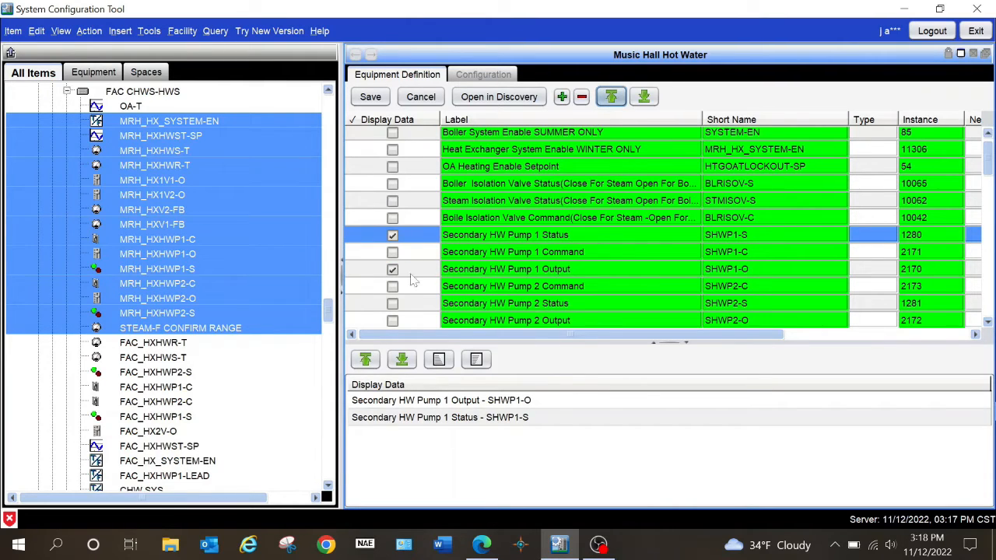
left_click(417, 275)
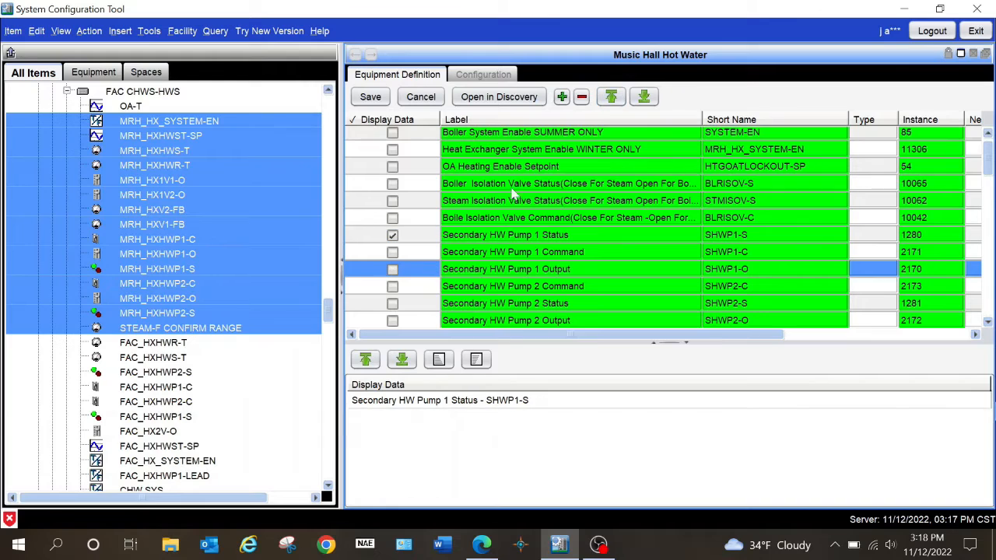
left_click(611, 96)
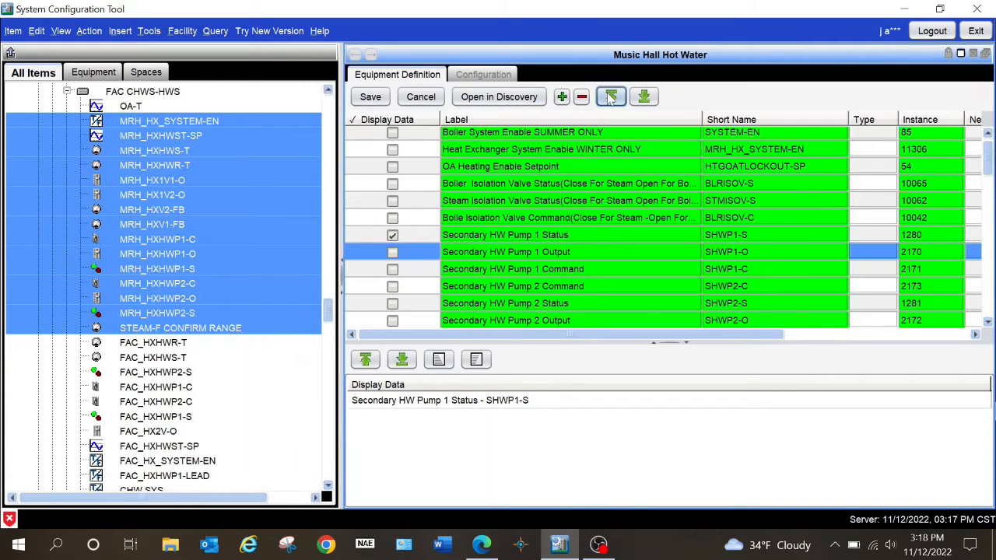
Step: Reorder the Secondary HW Pump 2 points to Status, Output, Command, and include Status and Output in the display data
left_click(424, 306)
left_click(611, 100)
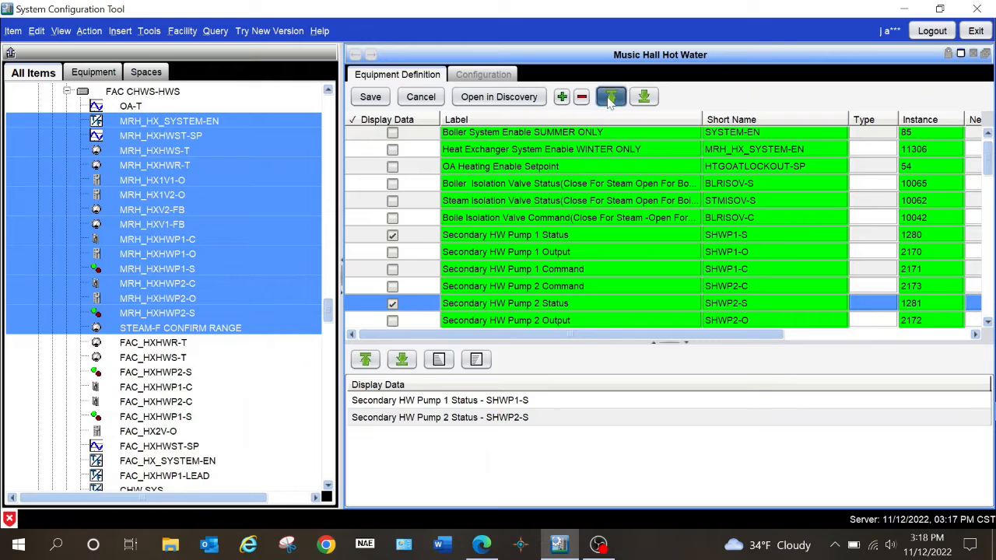
left_click(420, 323)
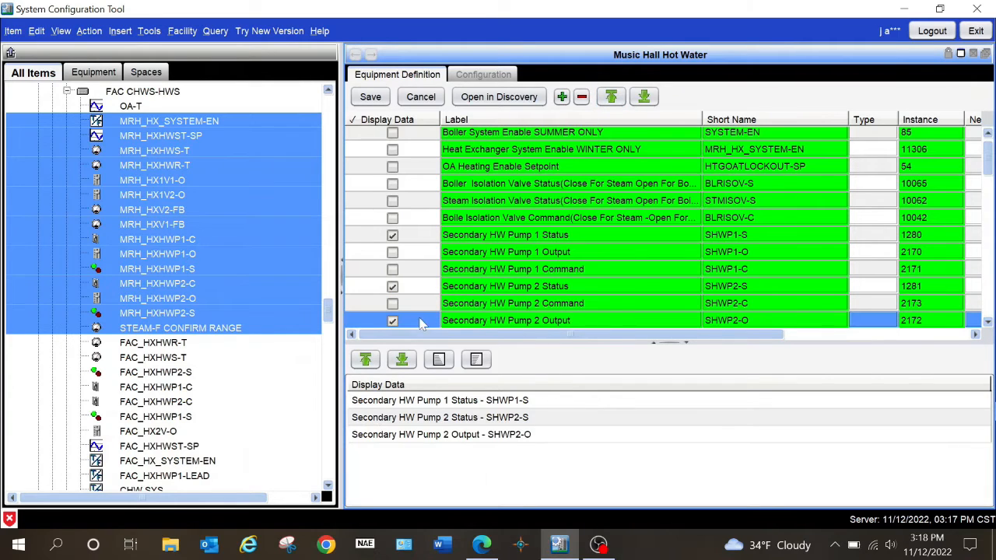
left_click(611, 97)
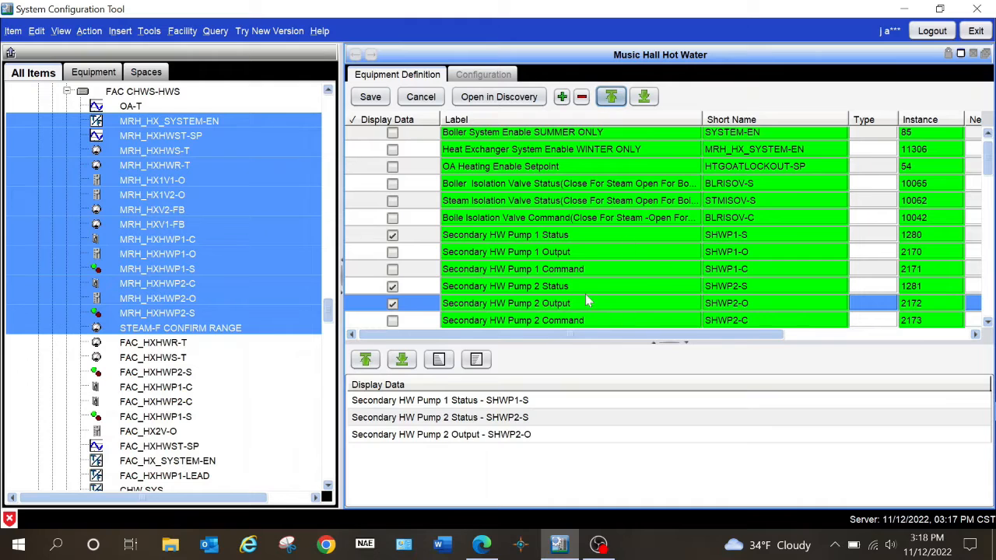
Step: Review the order and labels of all boiler, pump and heat exchanger points in the Music Hall Hot Water definition
scroll(583, 253, "down", 2)
scroll(588, 233, "down", 2)
scroll(592, 234, "up", 1)
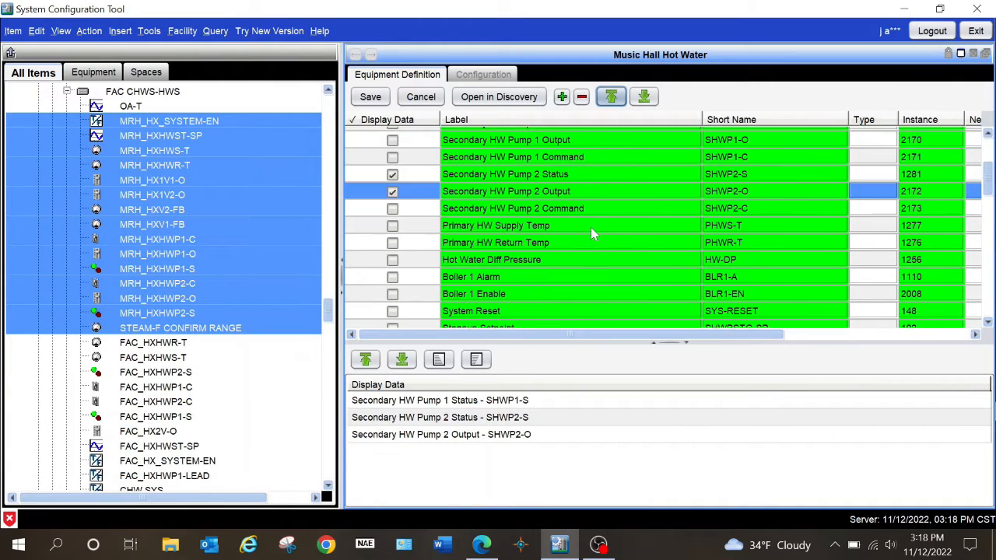
scroll(590, 234, "up", 1)
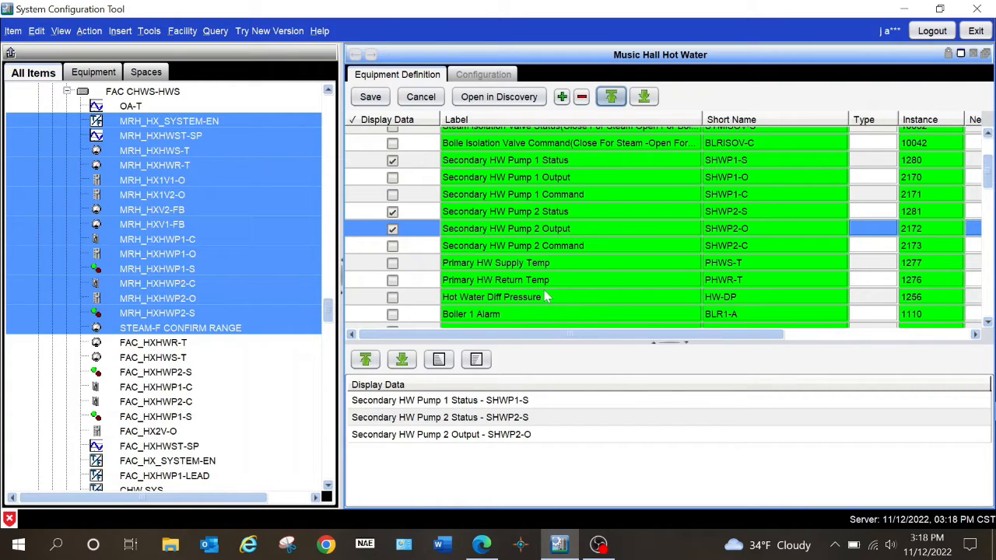
scroll(530, 308, "down", 2)
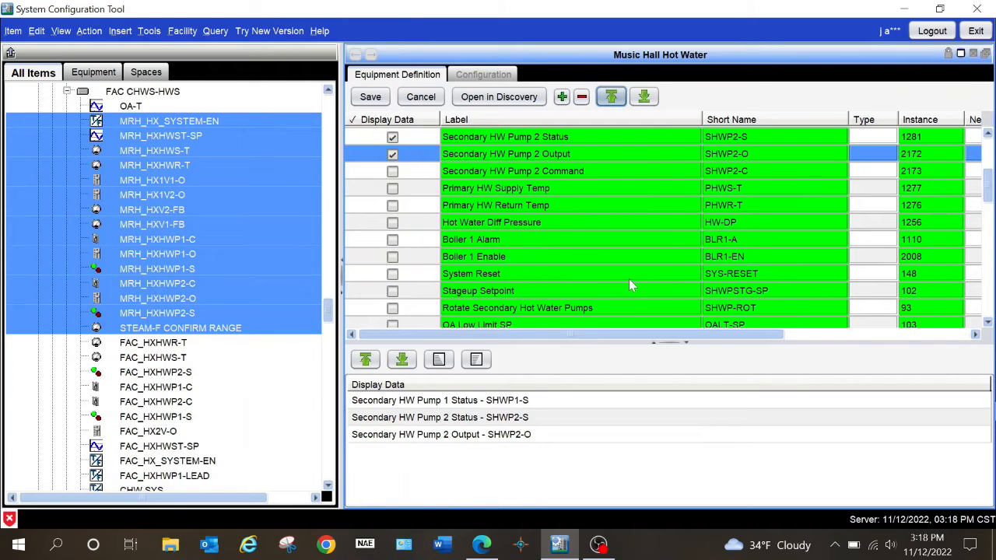
scroll(592, 270, "down", 5)
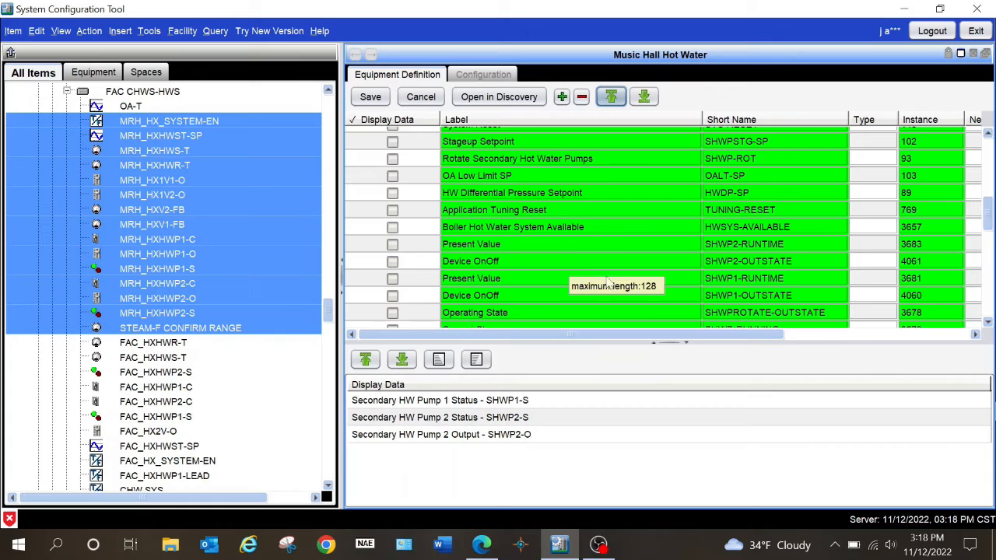
scroll(592, 283, "down", 10)
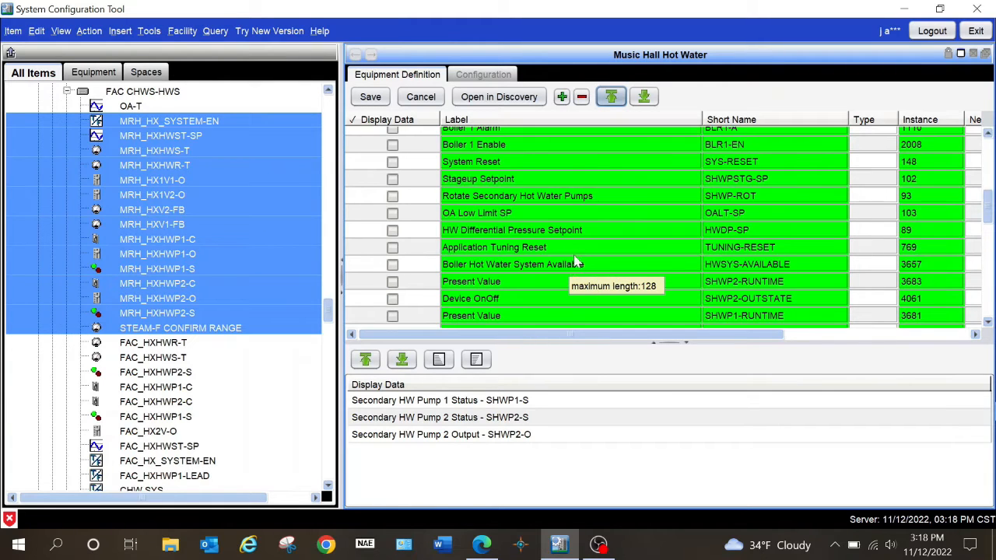
scroll(565, 278, "down", 3)
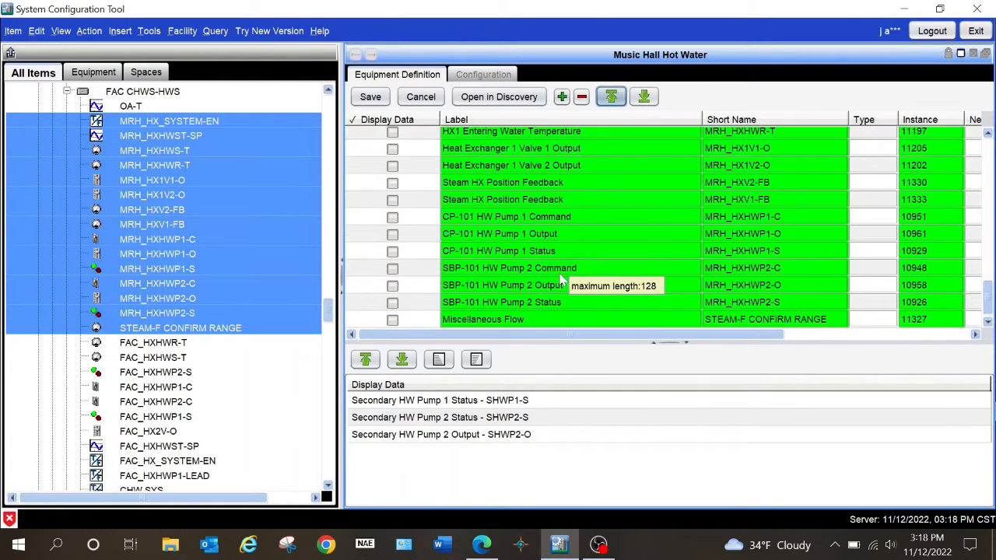
scroll(565, 278, "up", 4)
scroll(544, 249, "up", 3)
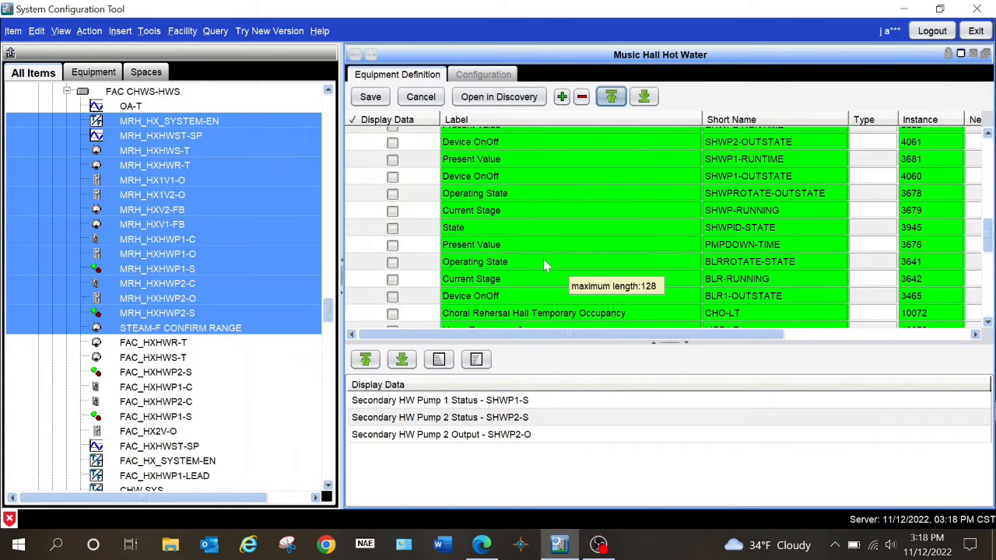
scroll(547, 259, "down", 3)
scroll(549, 265, "down", 4)
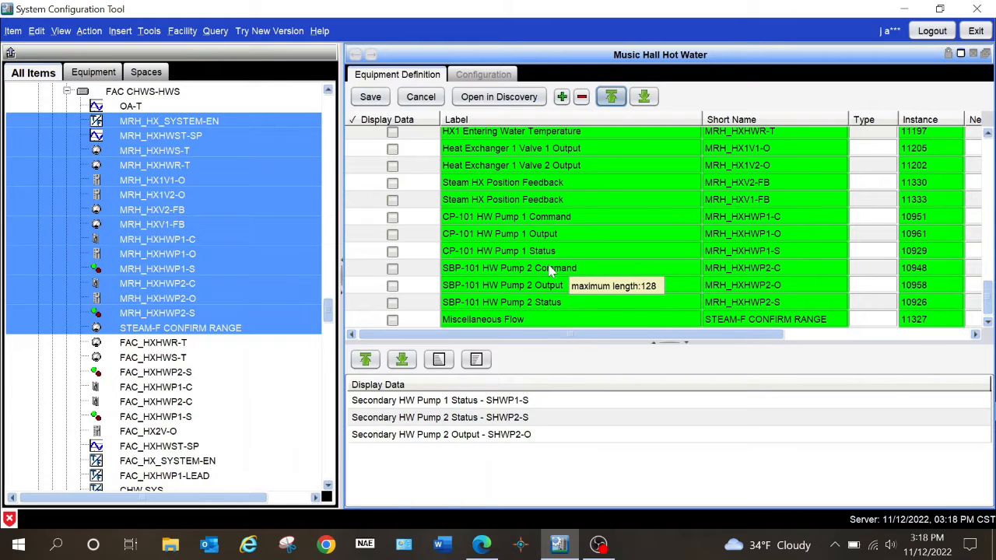
scroll(550, 269, "up", 1)
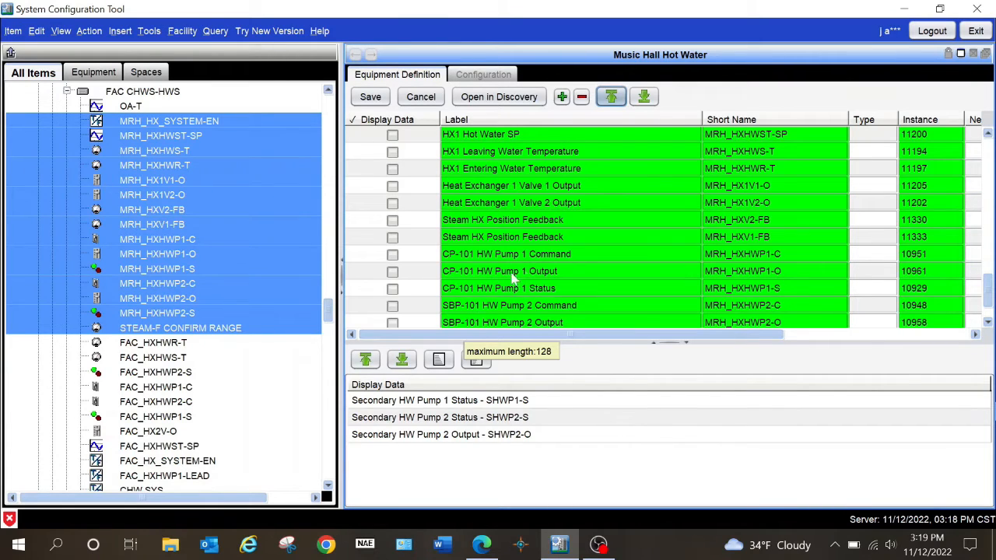
scroll(584, 214, "up", 15)
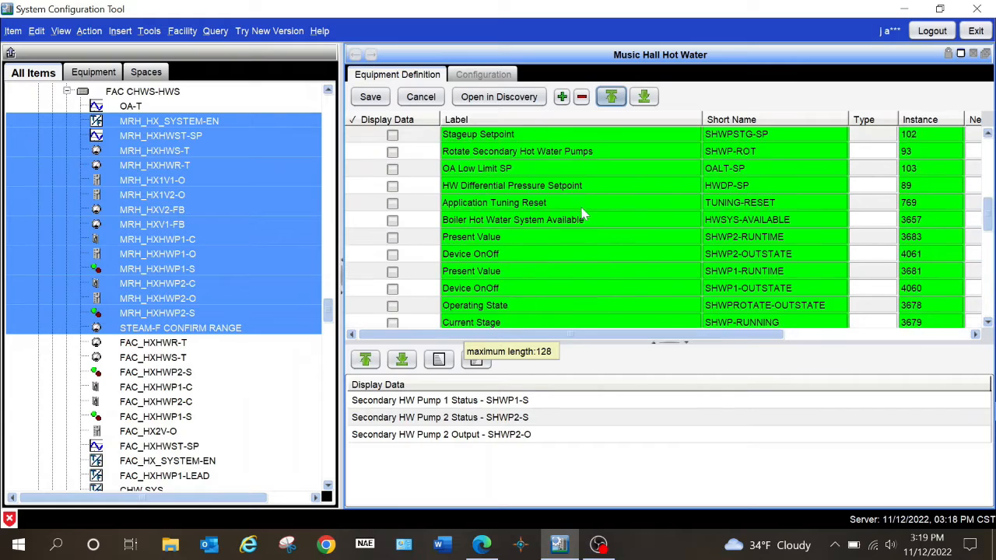
scroll(587, 210, "up", 4)
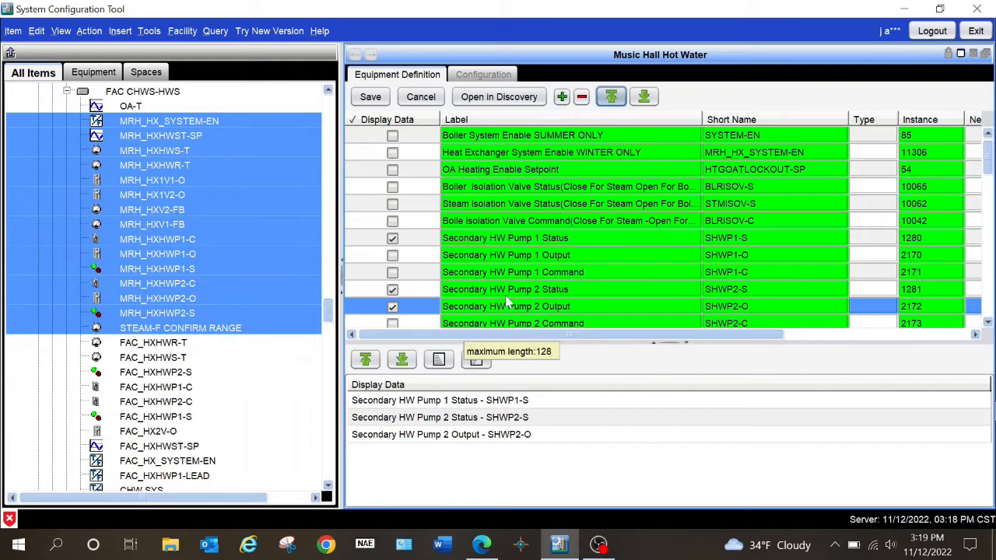
scroll(506, 304, "down", 2)
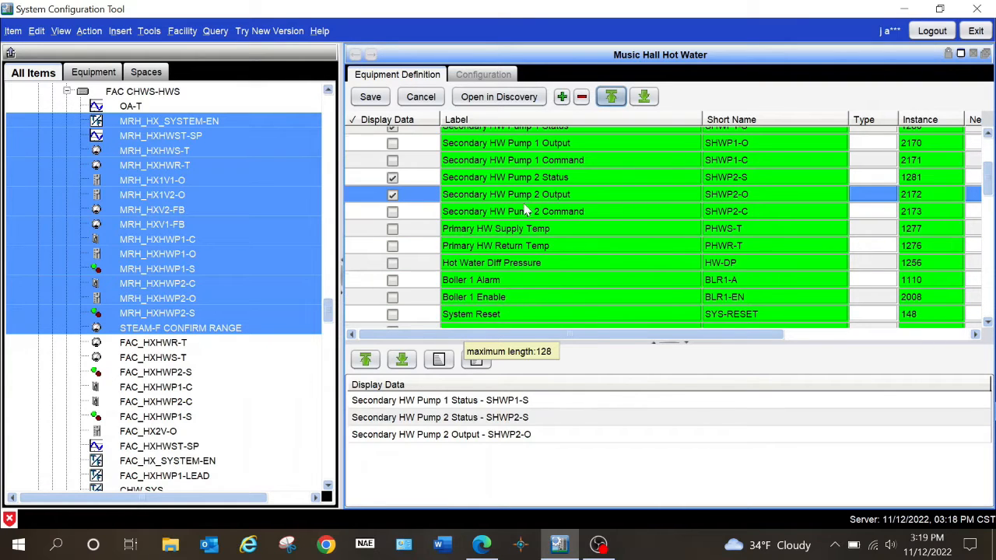
scroll(527, 214, "up", 2)
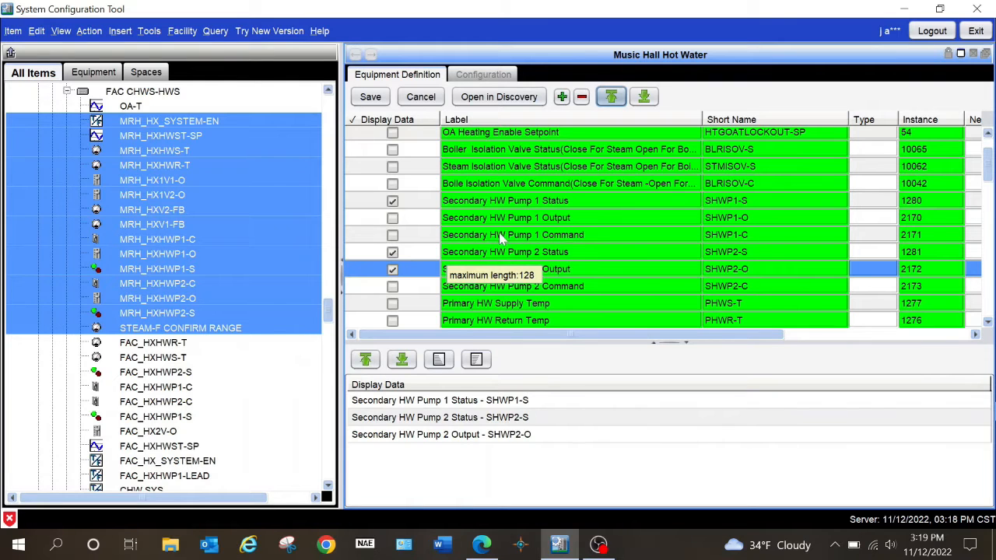
scroll(510, 249, "down", 4)
scroll(514, 252, "down", 8)
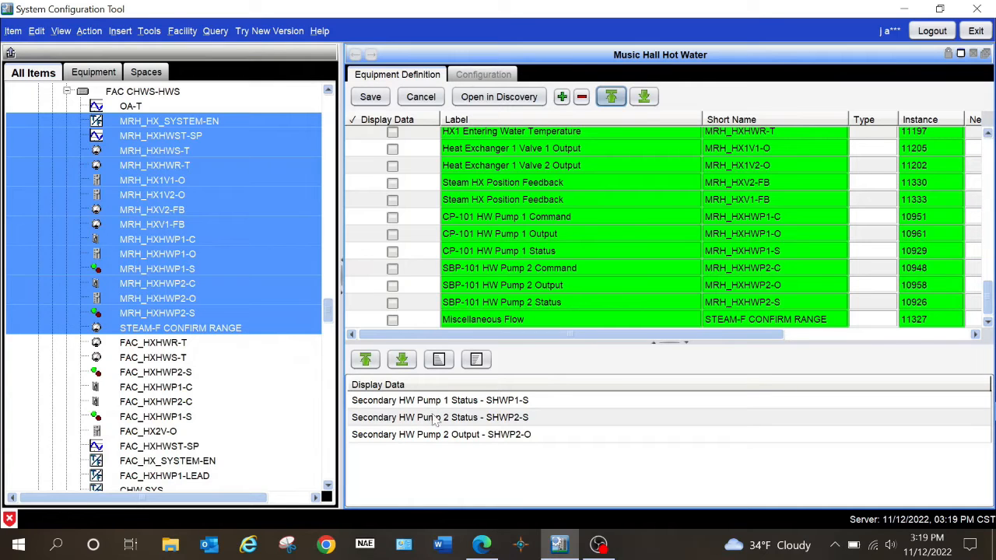
scroll(429, 233, "up", 5)
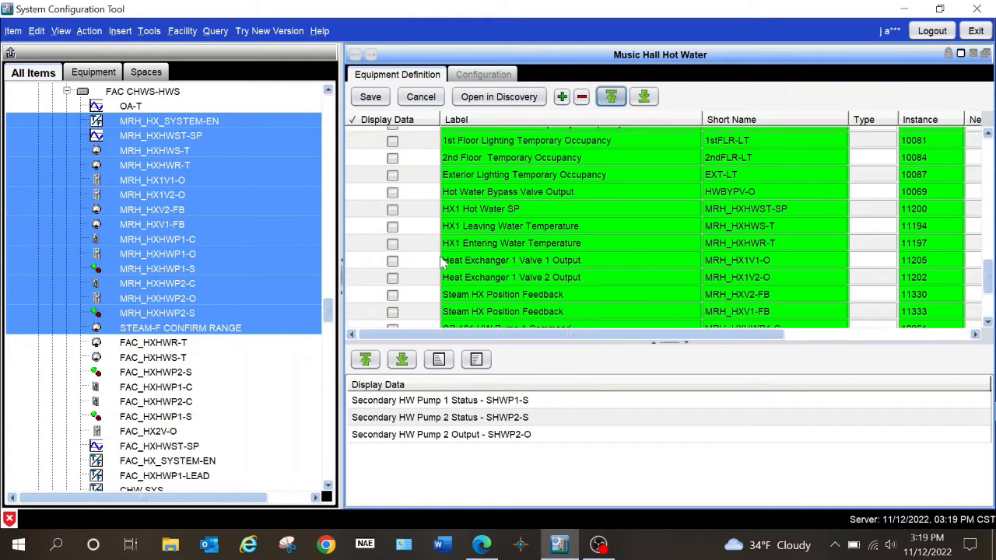
scroll(424, 233, "up", 10)
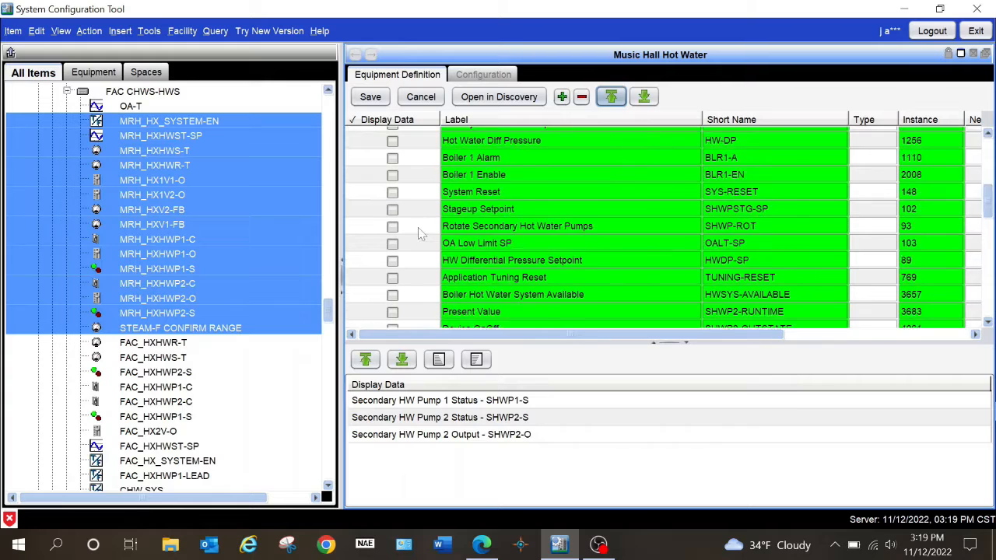
scroll(421, 231, "up", 1)
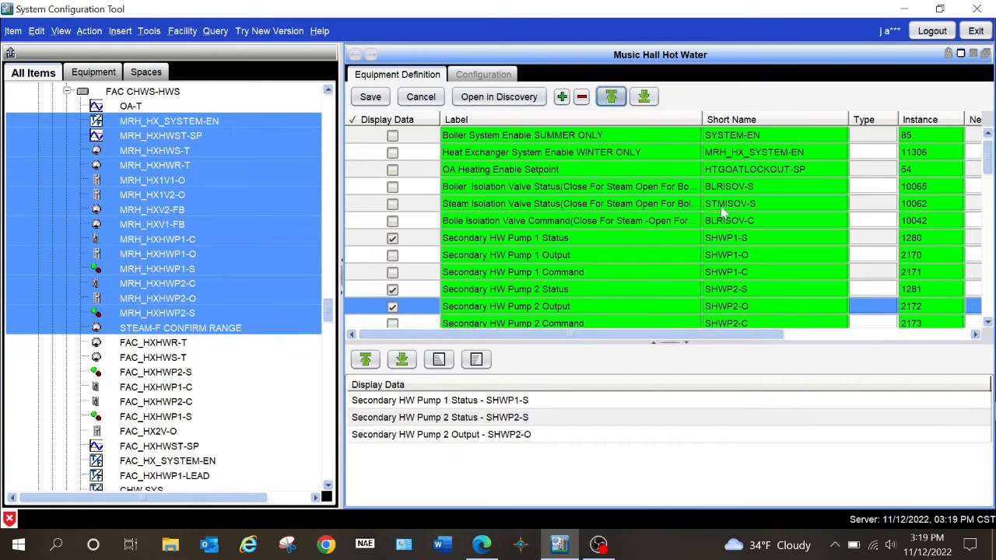
Step: Include every point in the display data in the same order as the definition's point list, and save the Music Hall Hot Water definition
left_click(381, 121)
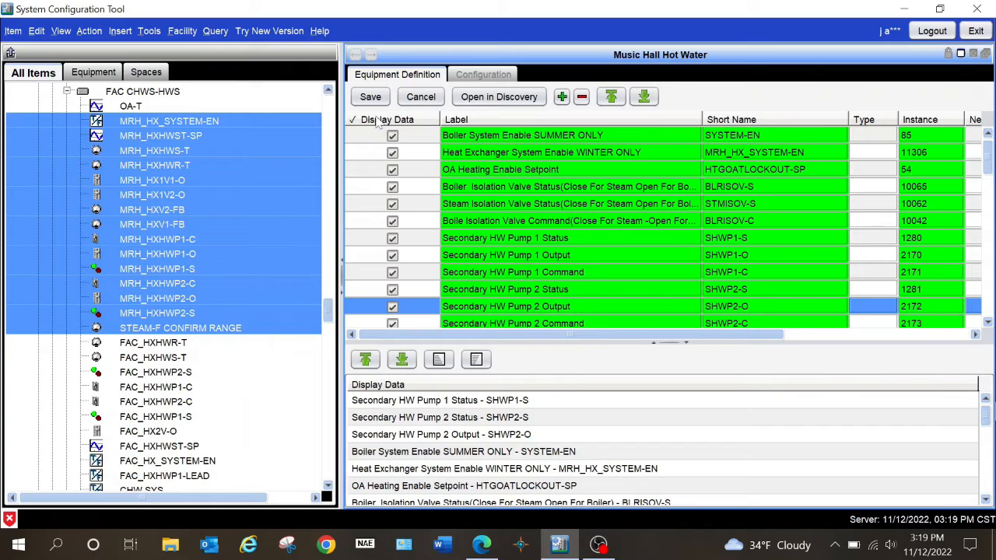
left_click(381, 121)
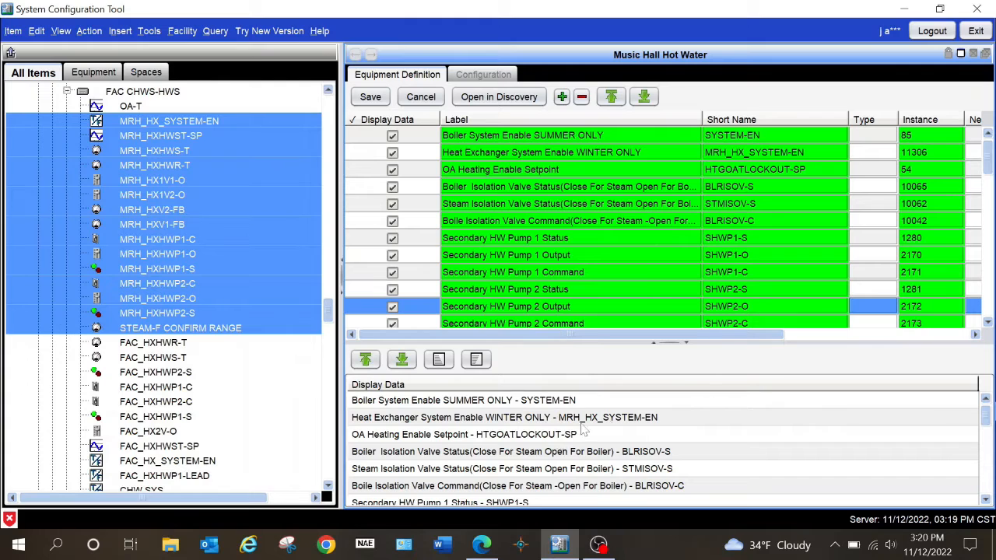
scroll(645, 428, "down", 1)
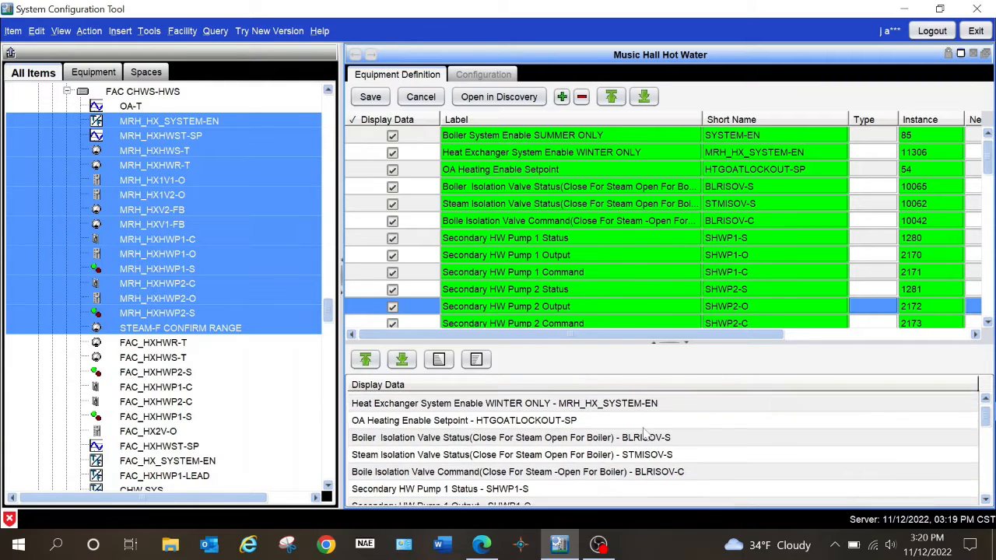
scroll(645, 428, "up", 1)
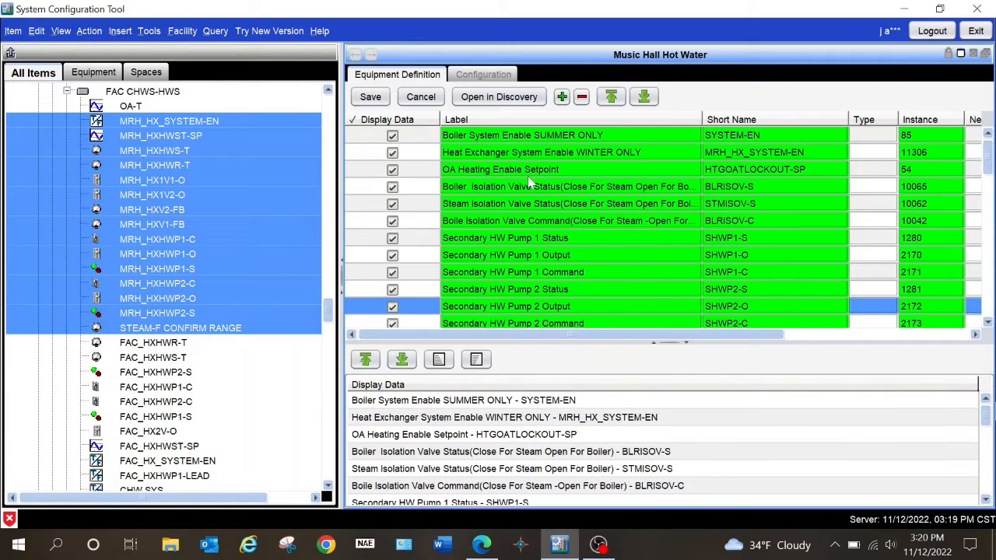
left_click(372, 97)
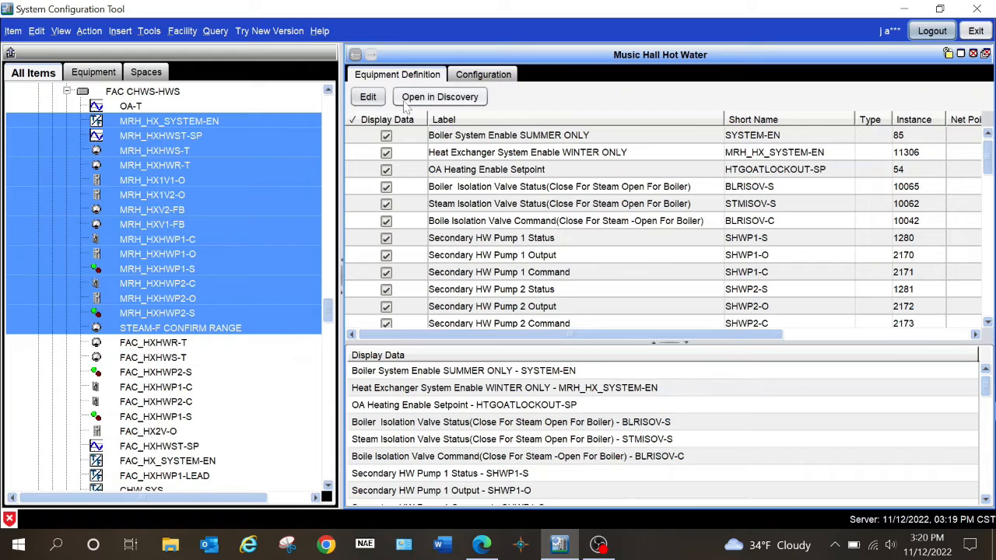
Step: Open the definition in Equipment Discovery and change the equipment name of the HWS row to MRH HWS
left_click(450, 99)
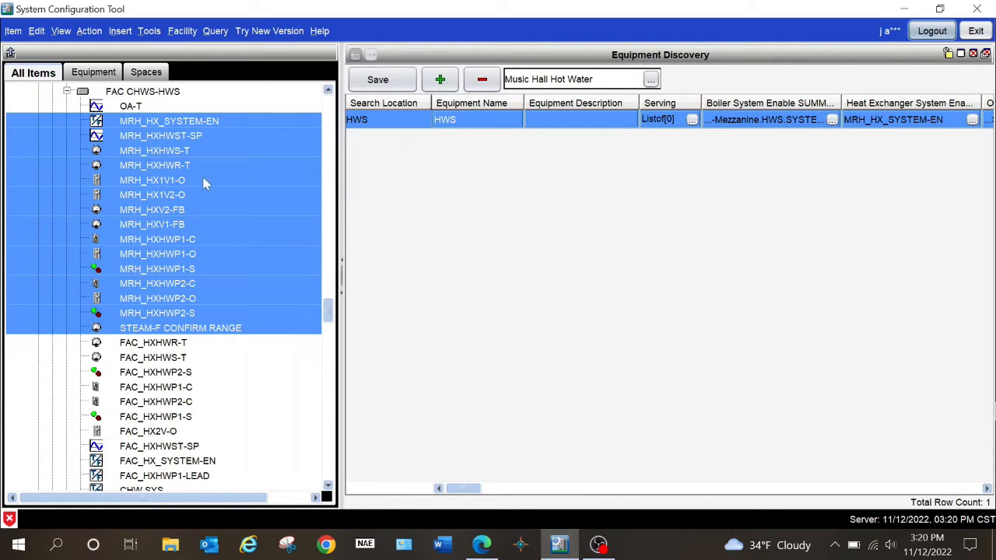
left_click(489, 122)
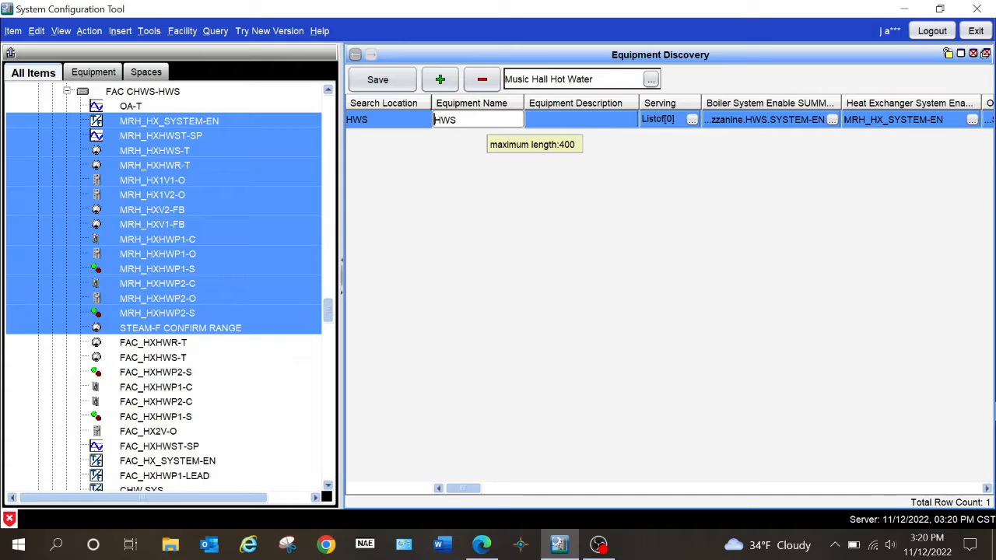
type("MRH")
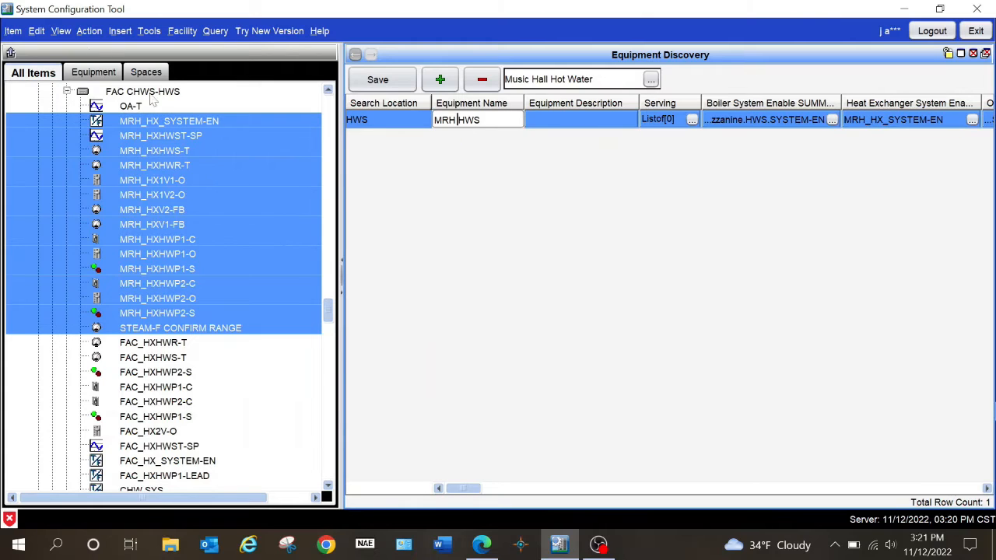
left_click(457, 120)
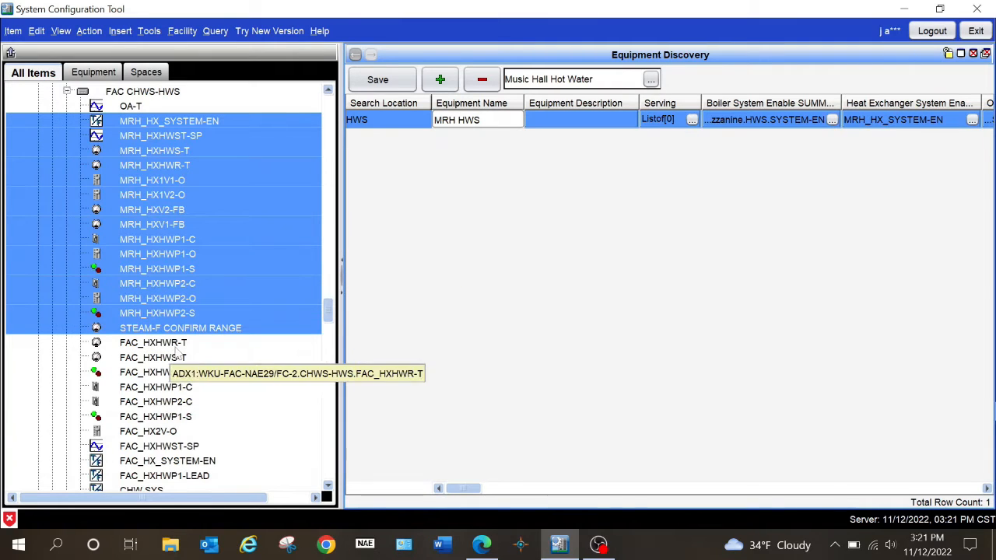
Step: Look through the FAC CHWS-HWS and HWS points in the full item tree and collapse the HWS device under FC-2
scroll(205, 380, "down", 3)
scroll(198, 369, "down", 12)
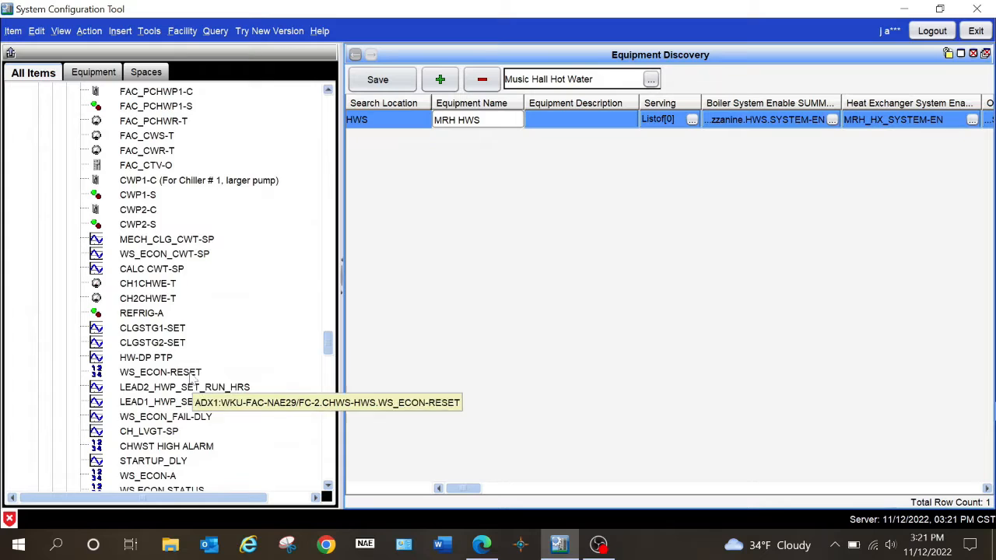
scroll(191, 361, "up", 4)
scroll(192, 360, "up", 7)
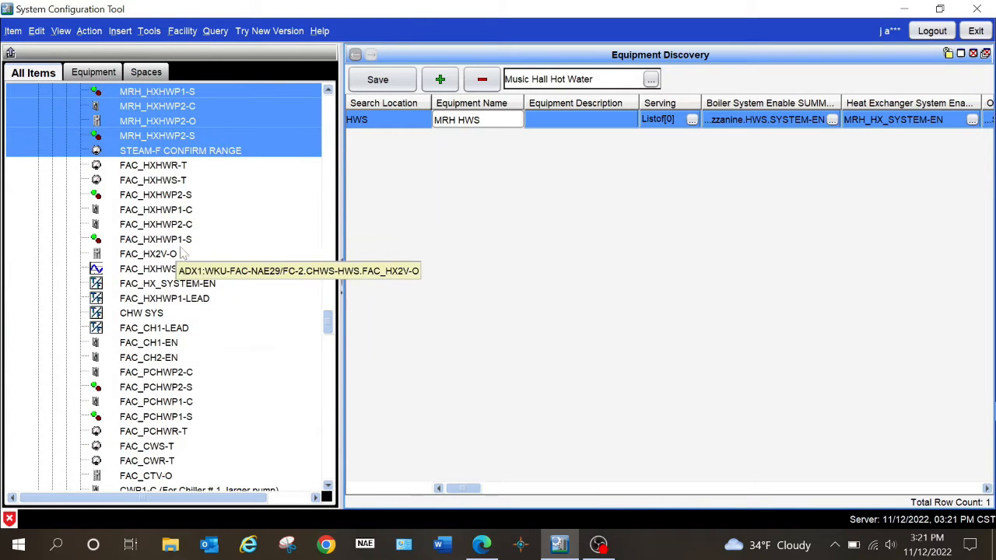
scroll(223, 230, "up", 1)
scroll(234, 233, "up", 18)
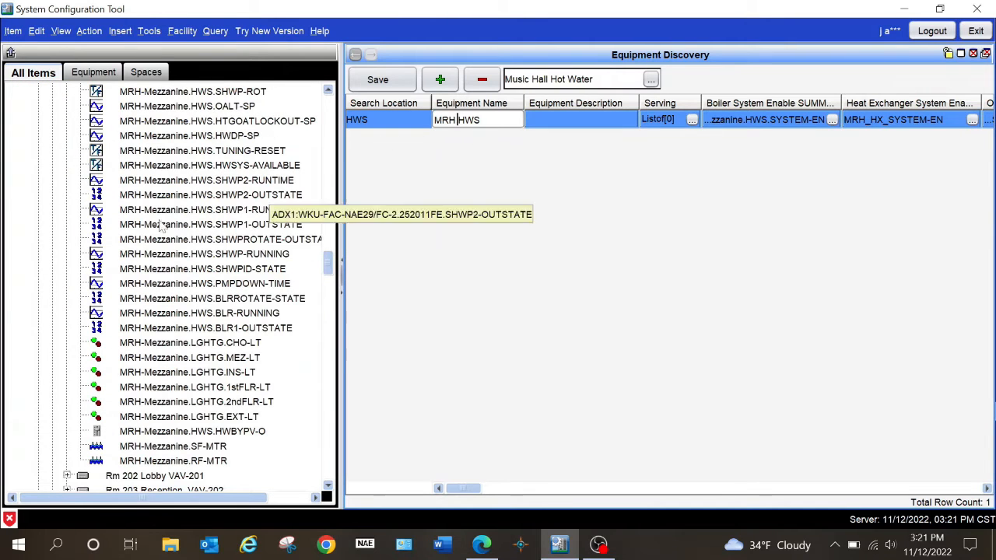
scroll(187, 237, "up", 4)
scroll(185, 242, "up", 6)
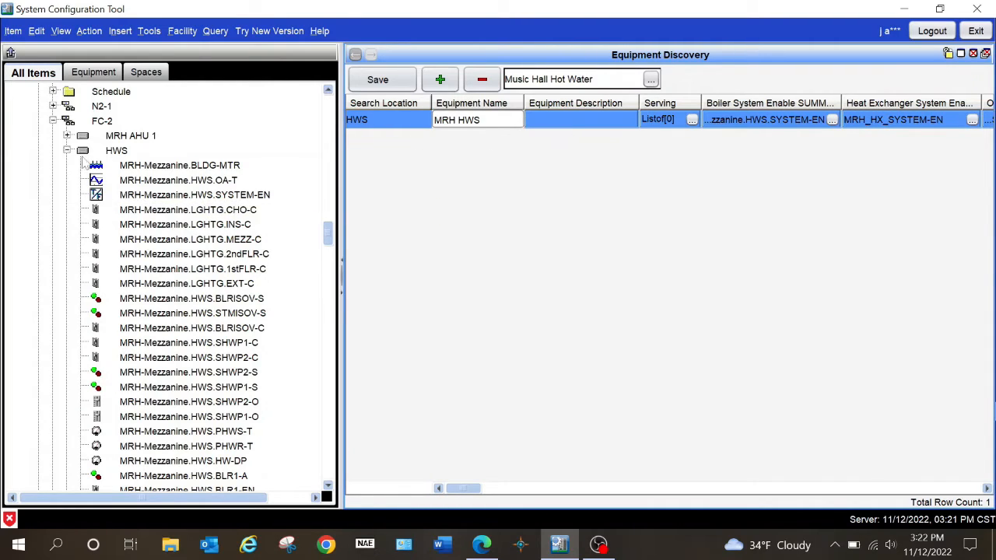
left_click(67, 151)
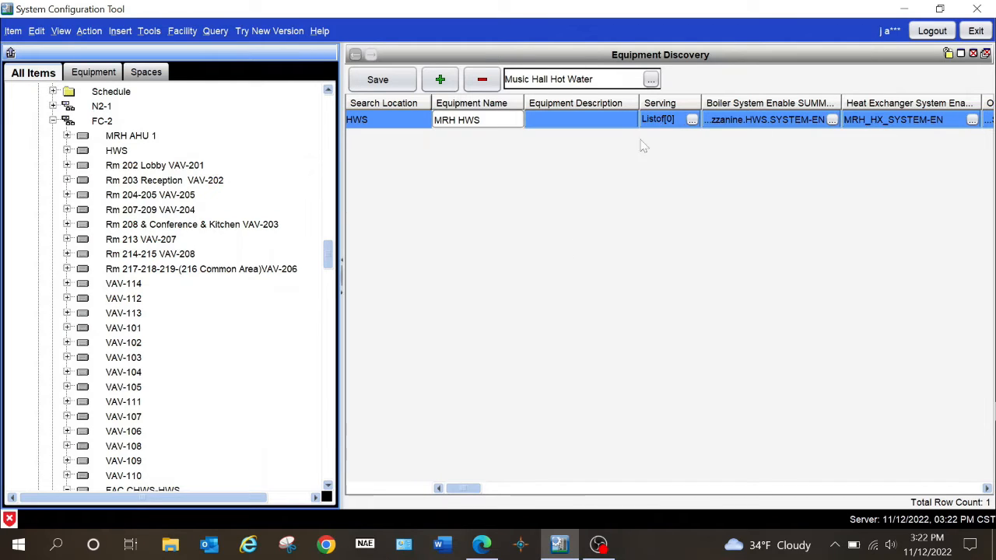
Step: Expand the equipment tree down to the FC-2 equipment under WKU-FAC-NAE29 and locate MRH AHU 1
left_click(87, 73)
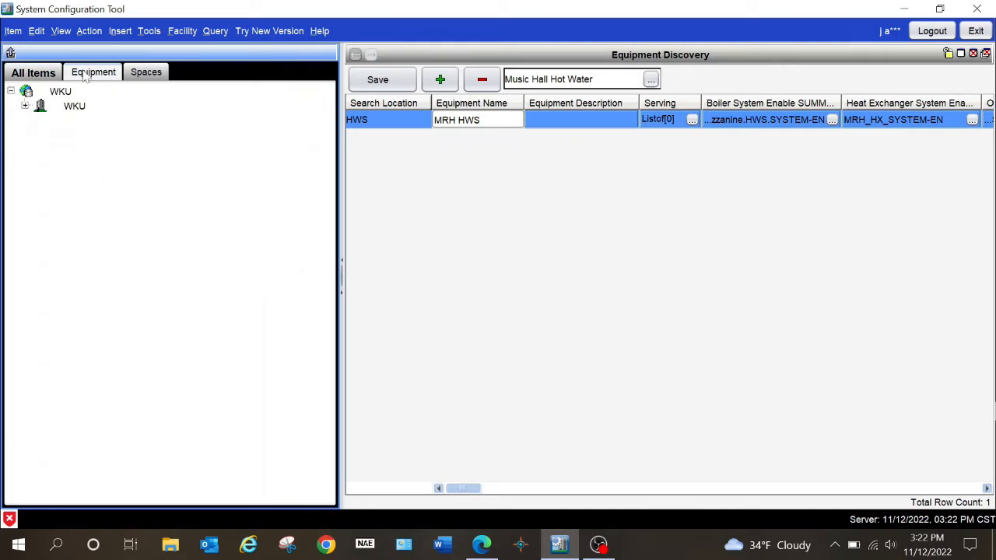
left_click(25, 106)
scroll(201, 334, "down", 4)
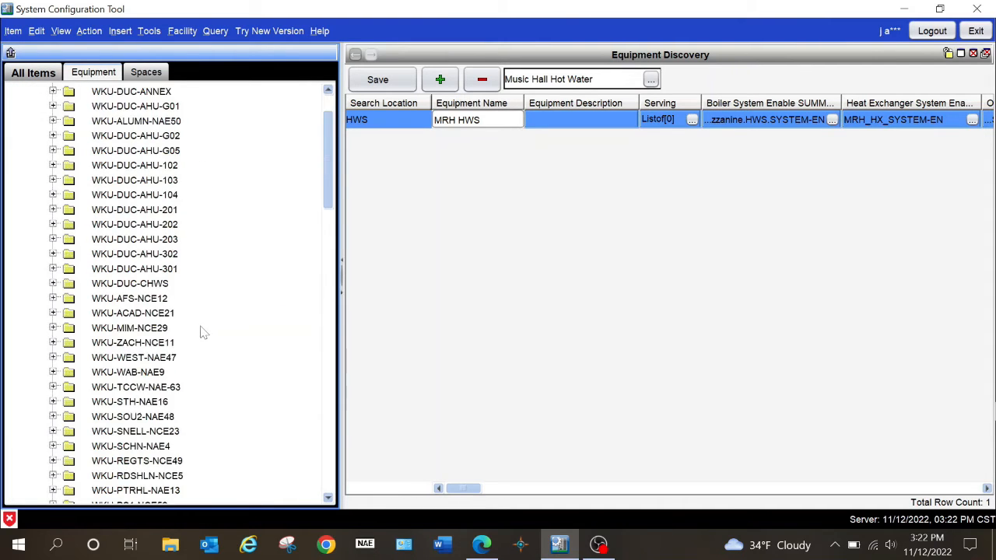
scroll(201, 333, "down", 11)
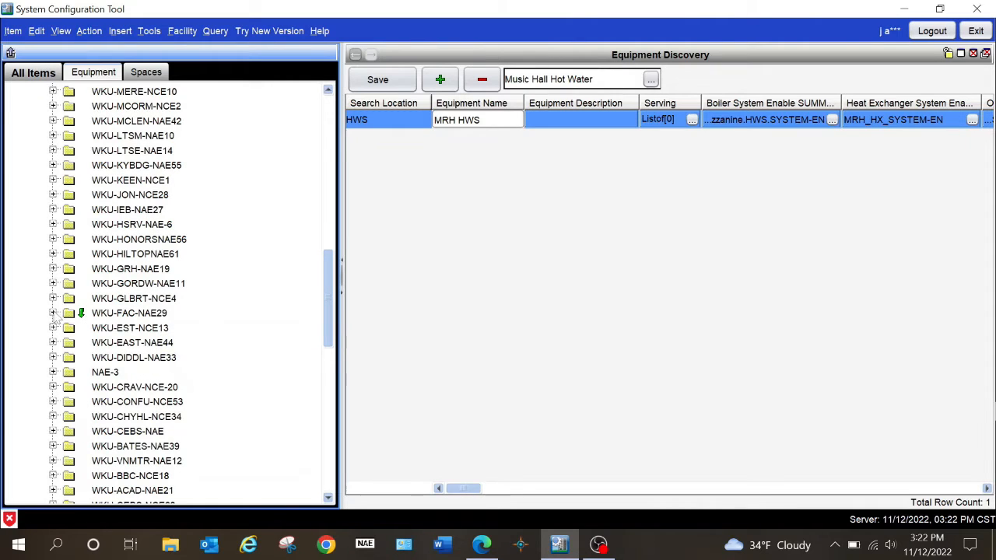
left_click(52, 313)
scroll(66, 366, "down", 3)
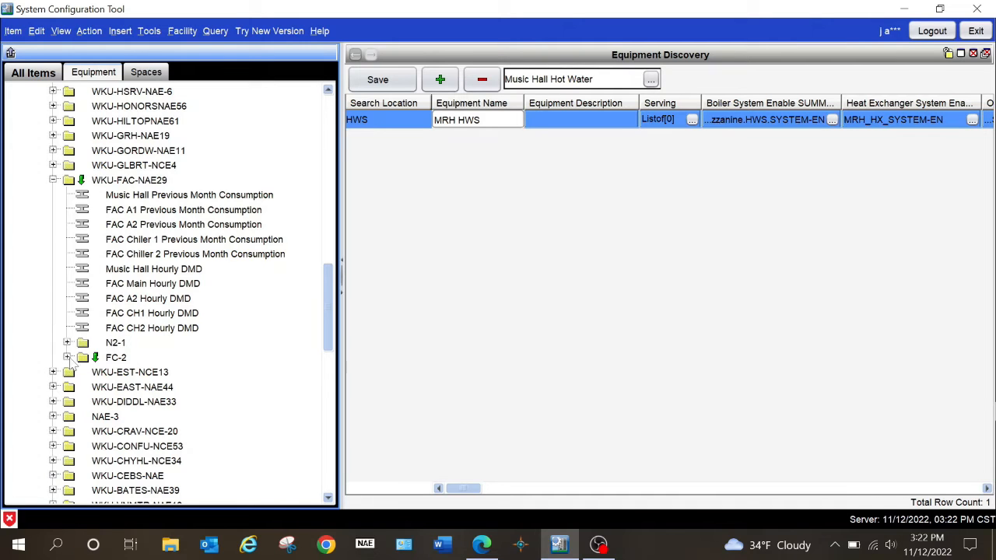
left_click(67, 357)
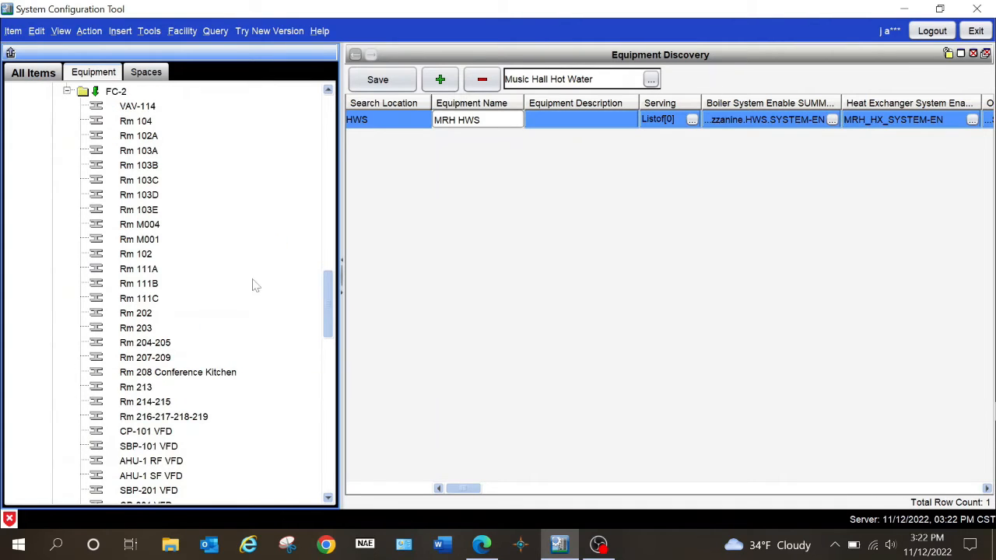
scroll(260, 275, "down", 7)
scroll(260, 276, "up", 4)
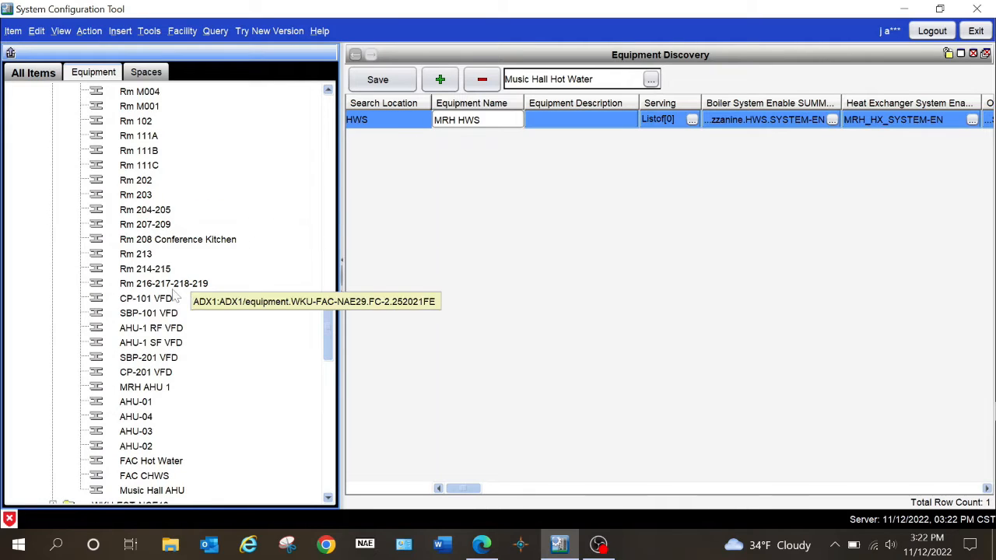
scroll(197, 311, "down", 1)
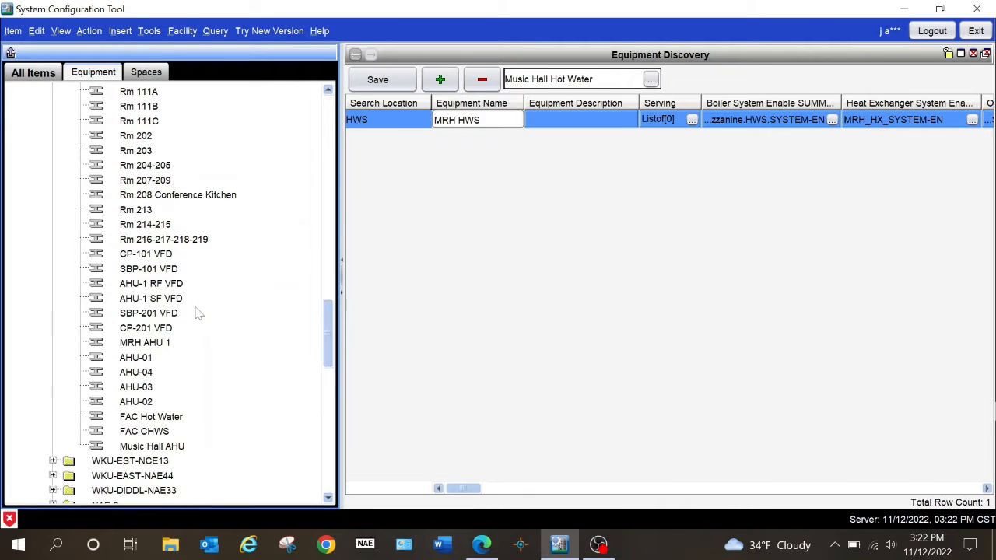
Step: Add MRH AHU 1 to the Serving list of the MRH HWS row and check the list's contents
left_click(135, 347)
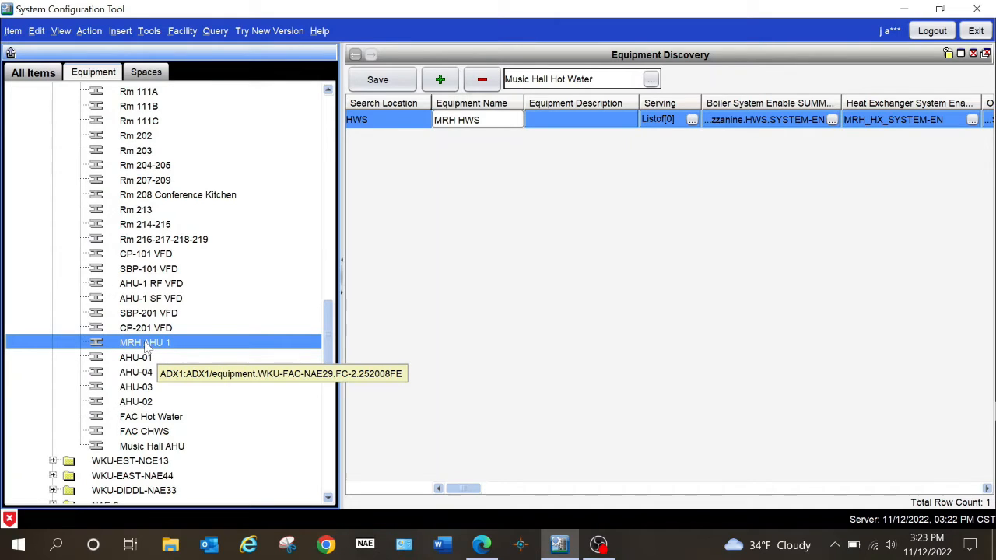
left_click_drag(146, 348, 666, 123)
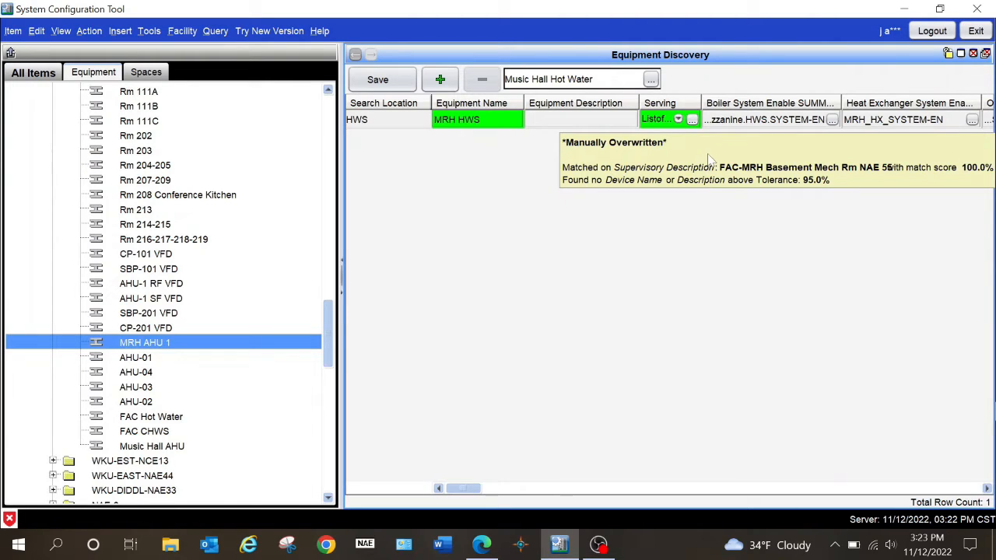
left_click(680, 122)
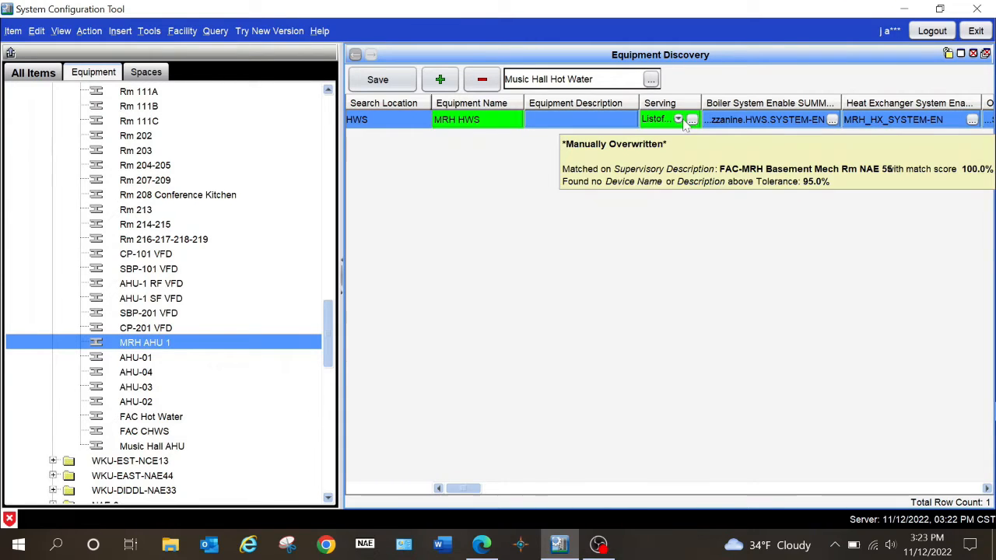
left_click(692, 122)
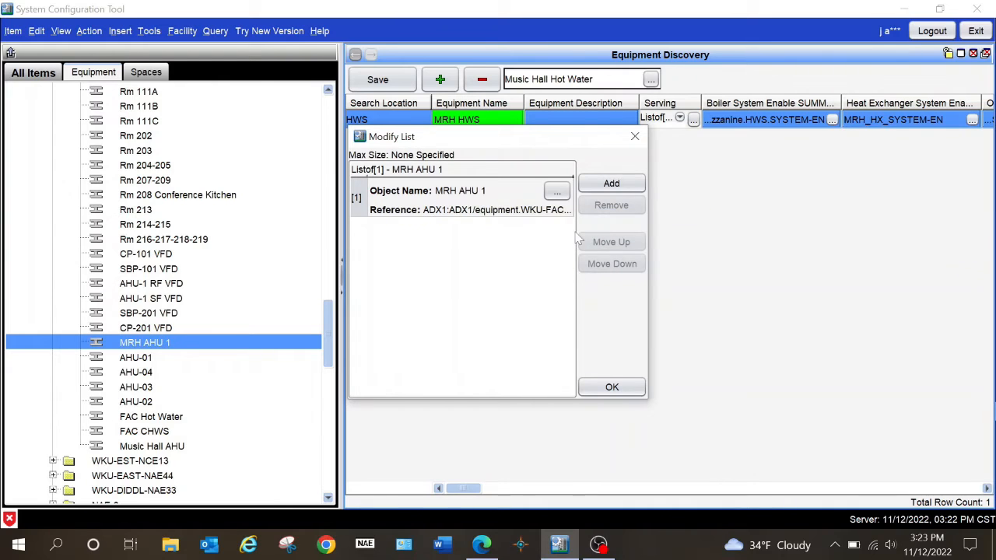
left_click(630, 393)
scroll(207, 226, "up", 3)
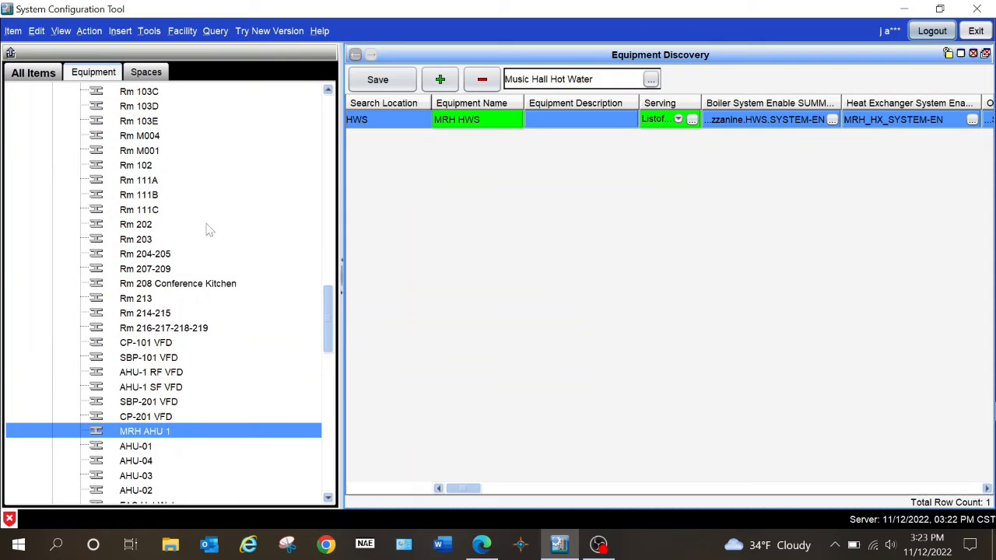
scroll(206, 225, "up", 2)
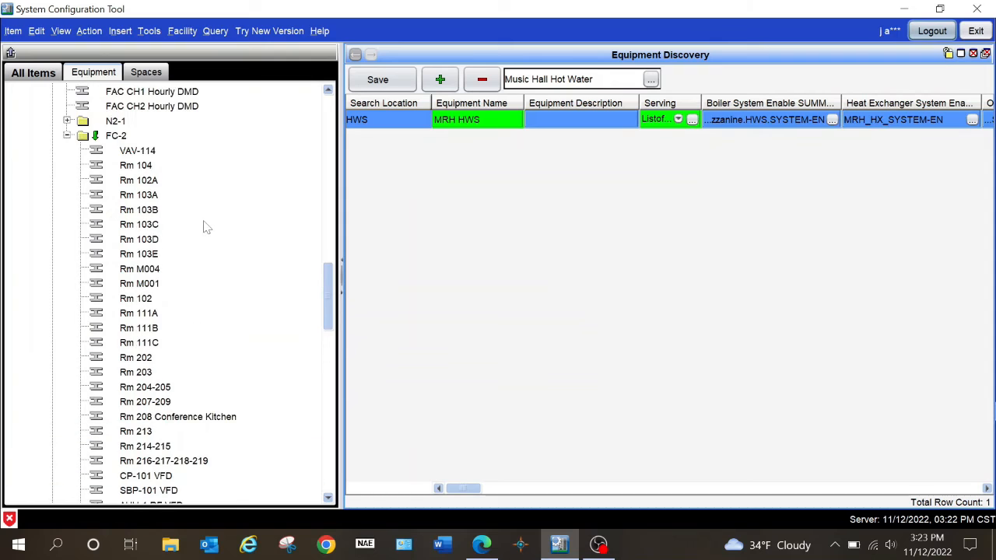
left_click(148, 152)
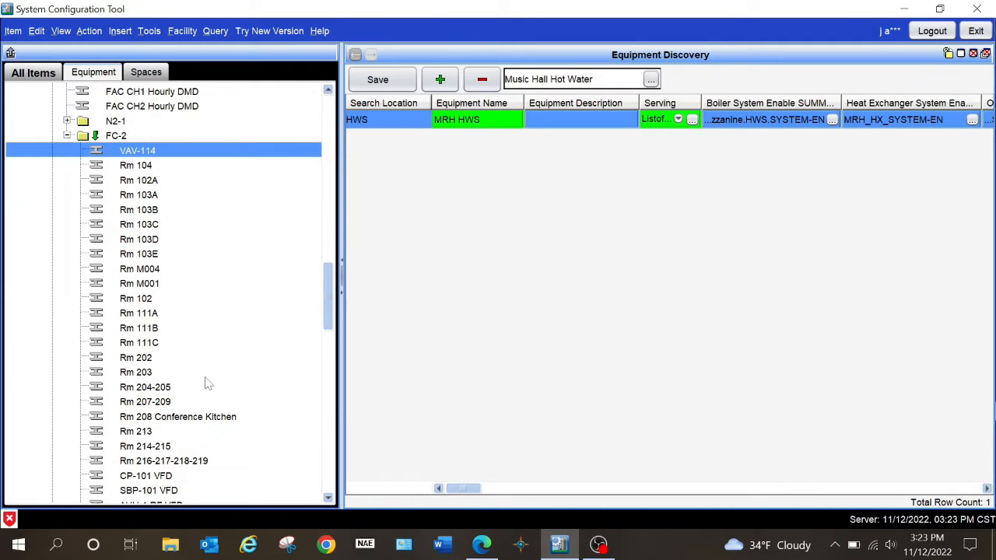
scroll(208, 382, "down", 2)
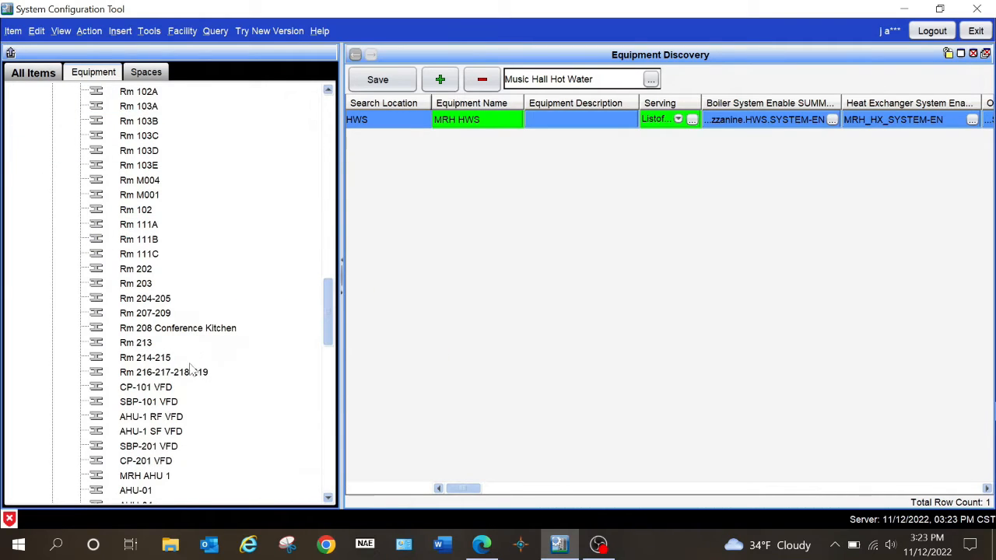
left_click(192, 372, "shift")
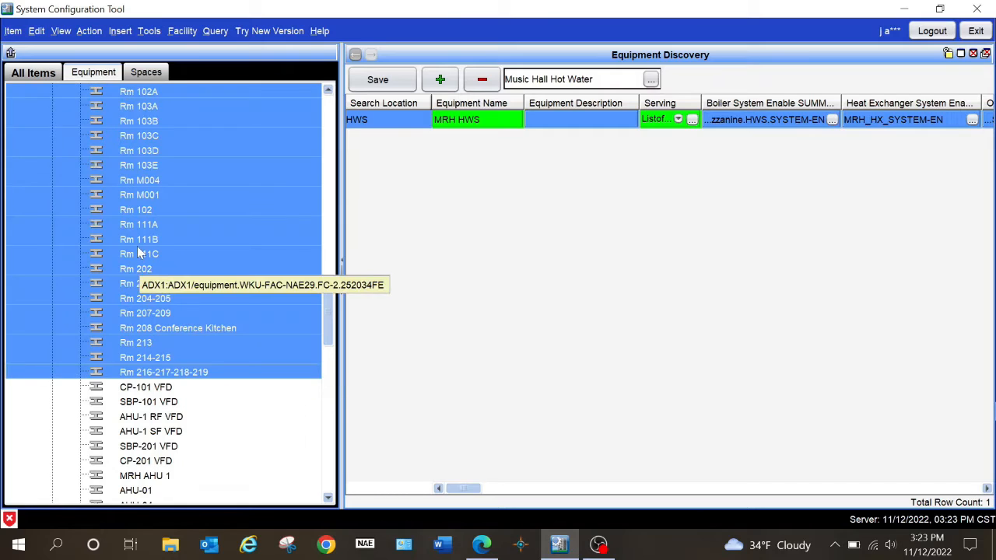
left_click_drag(138, 253, 677, 123)
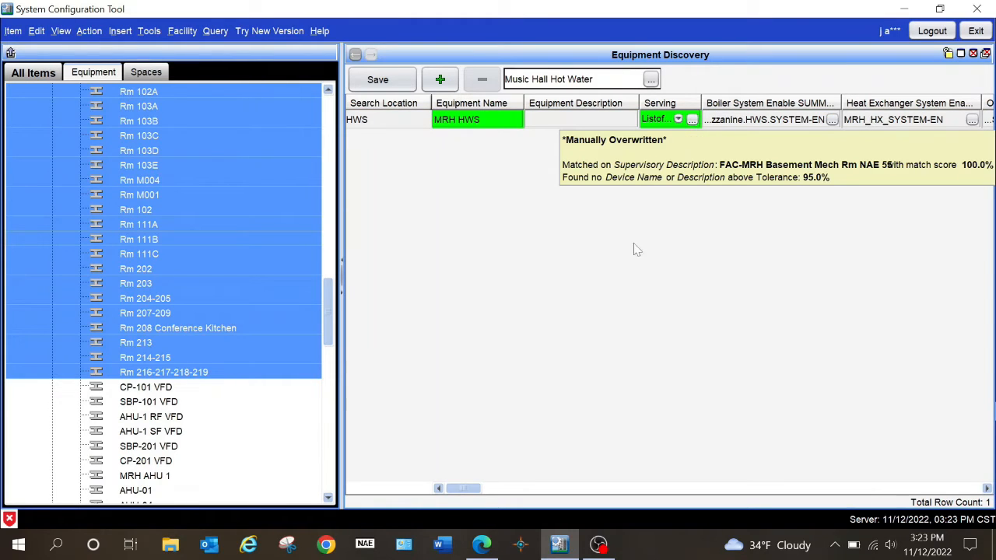
left_click(692, 119)
scroll(465, 279, "down", 6)
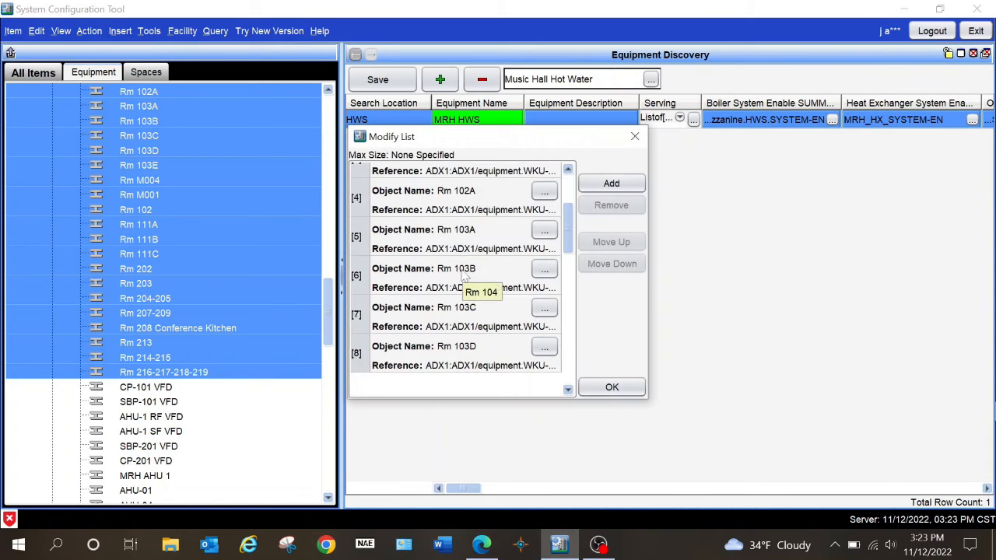
left_click(621, 392)
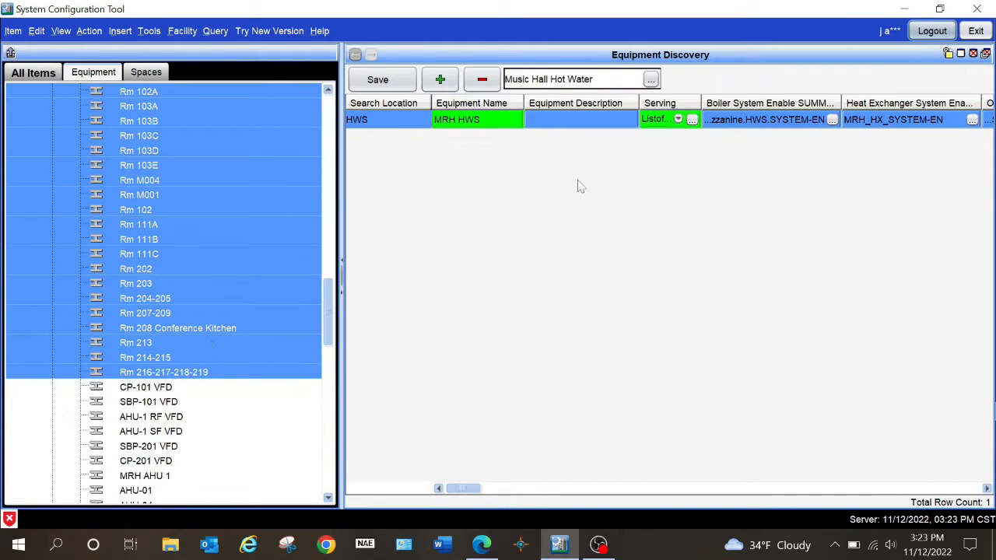
Step: Look over the remaining FC-2 equipment and save the discovered MRH HWS equipment
scroll(265, 435, "down", 2)
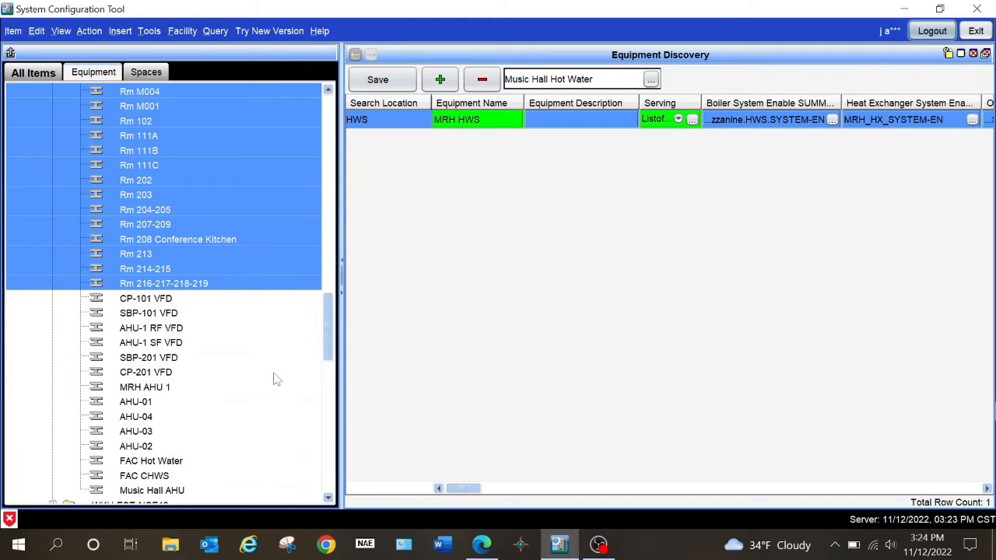
scroll(274, 379, "down", 2)
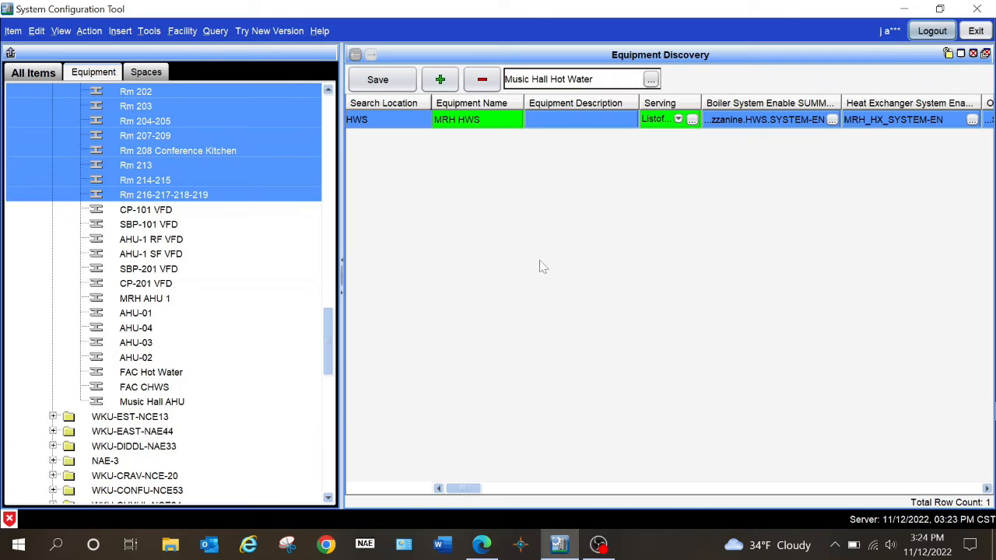
scroll(208, 268, "up", 9)
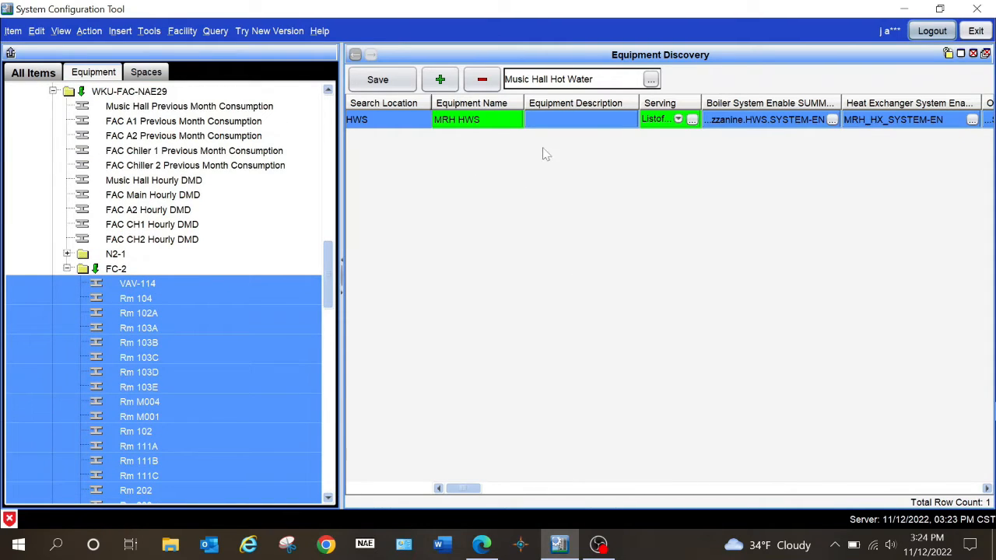
left_click(387, 84)
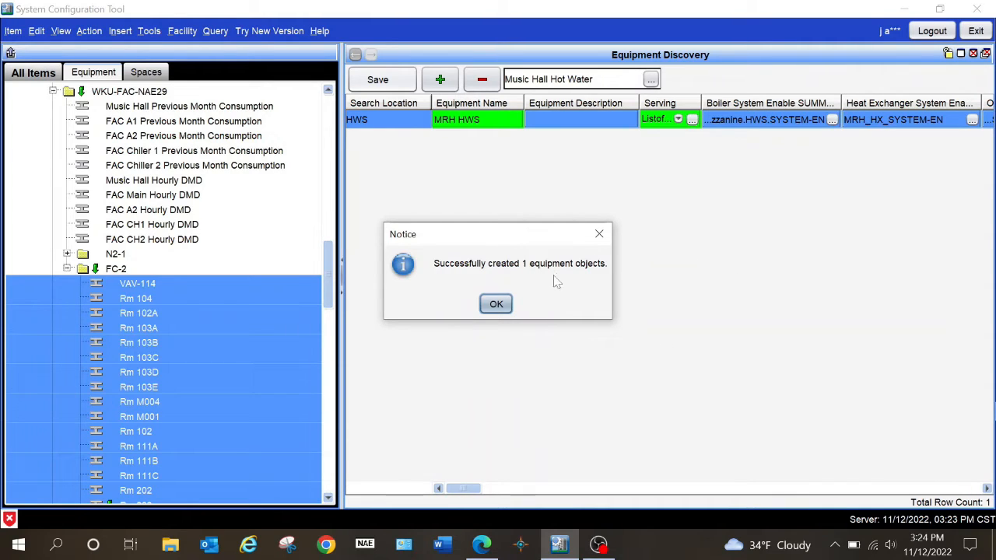
left_click(496, 304)
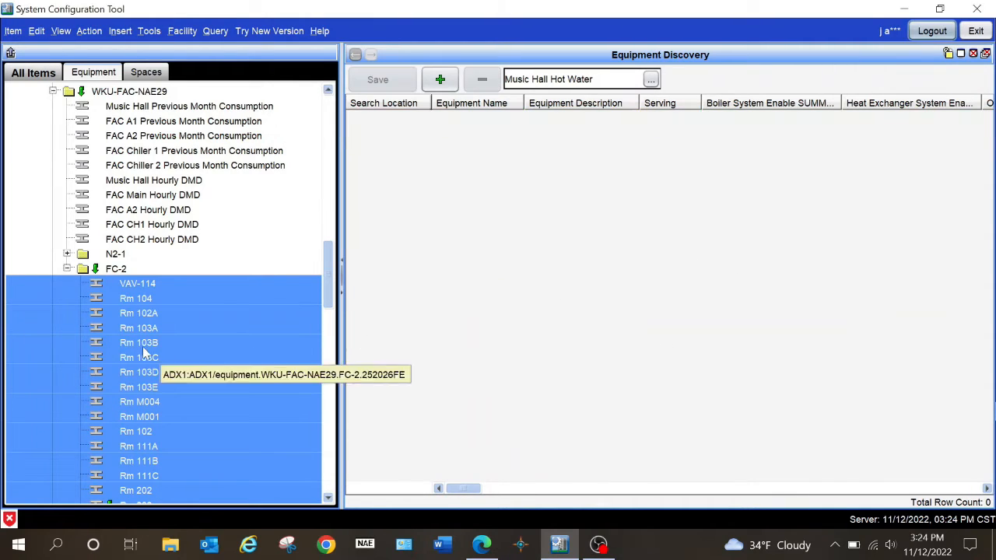
Step: Check the FC-2 equipment list for MRH HWS and refresh all navigation trees
scroll(146, 354, "down", 5)
scroll(146, 354, "down", 5)
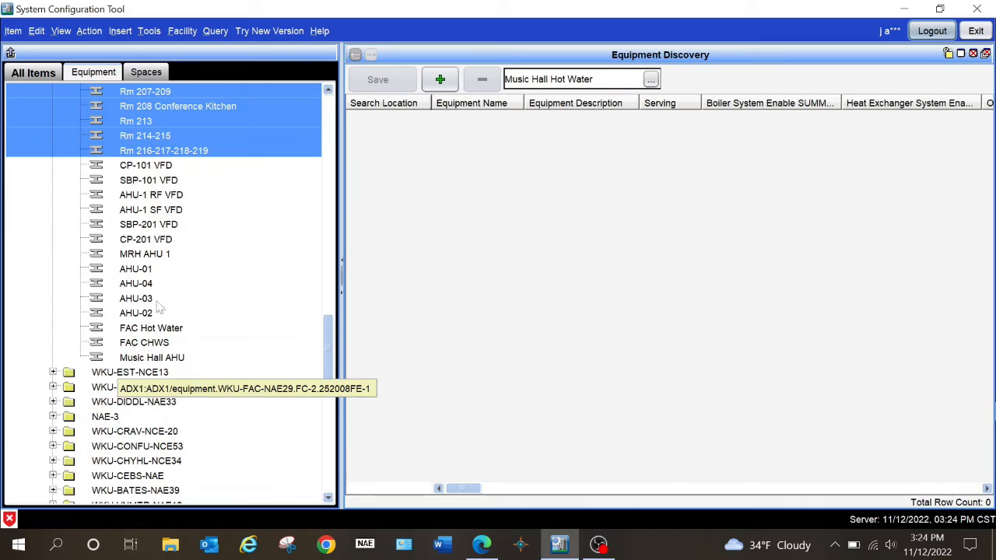
scroll(187, 262, "up", 2)
scroll(187, 261, "up", 9)
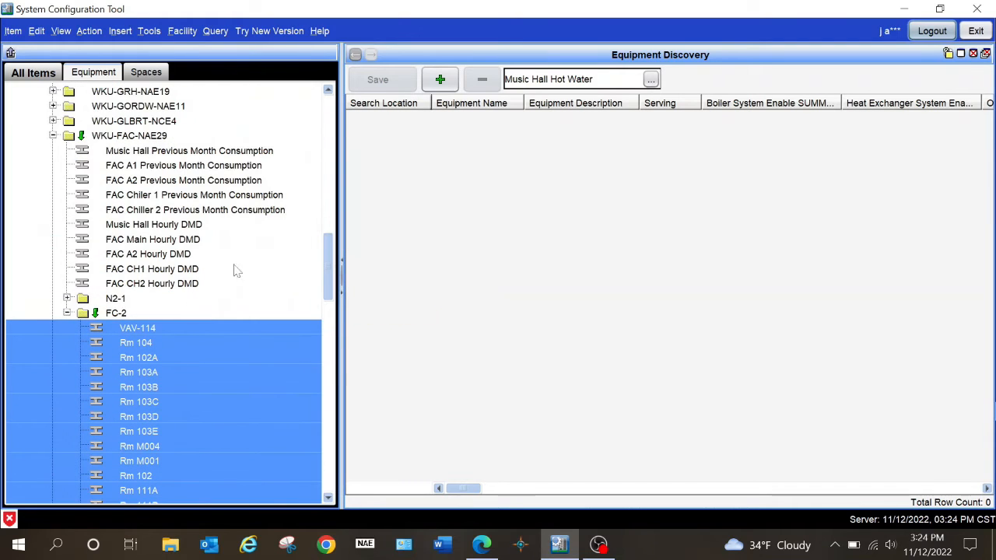
right_click(197, 60)
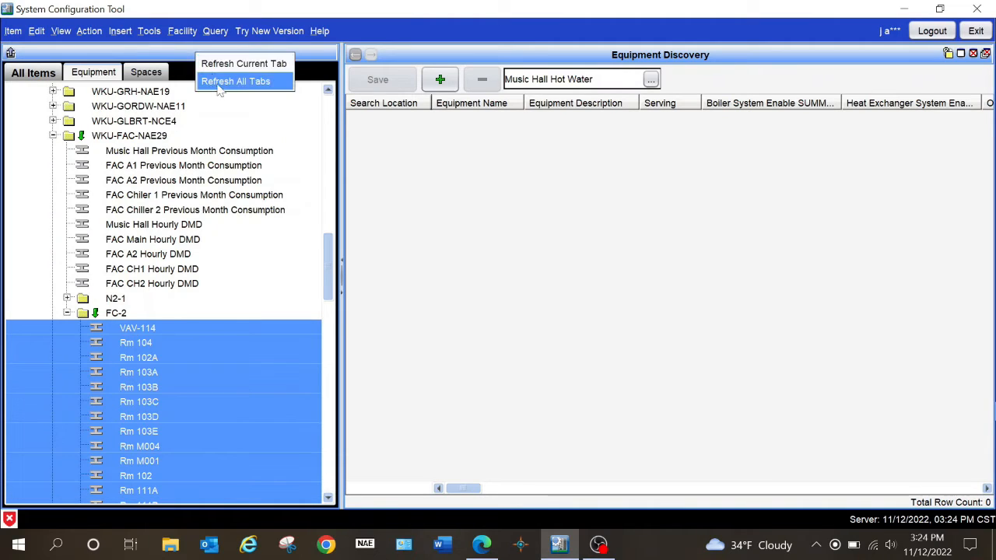
left_click(219, 84)
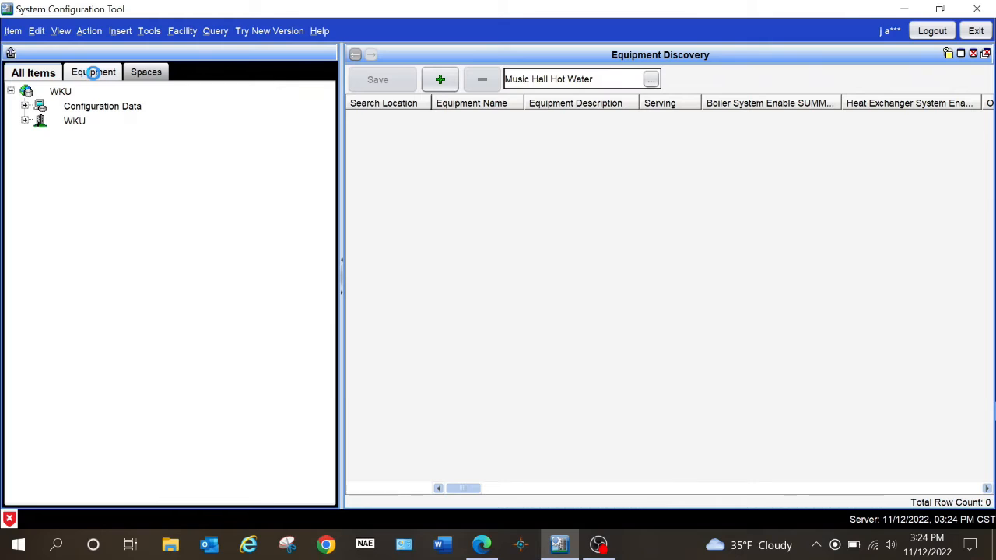
Step: Reopen the equipment tree down to FC-2 under WKU-FAC-NAE29 and examine the MRH HWS entry and the equipment it serves
left_click(96, 77)
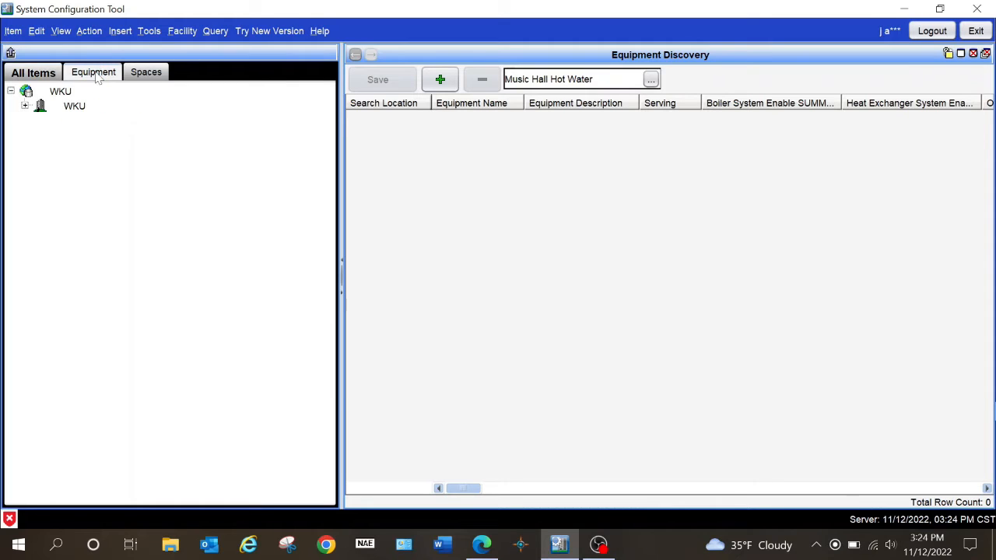
left_click(25, 107)
left_click(39, 121)
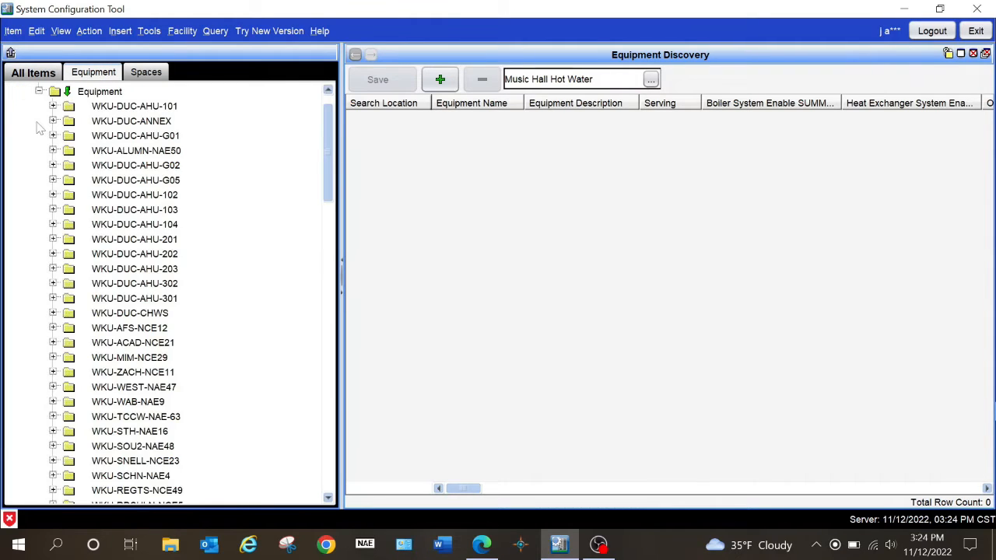
scroll(142, 376, "down", 7)
scroll(142, 374, "down", 6)
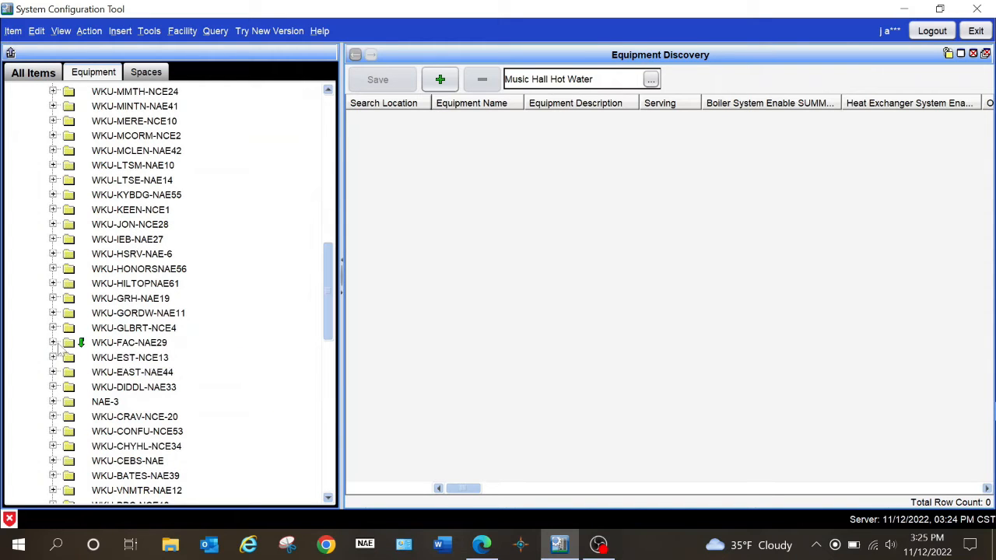
left_click(53, 343)
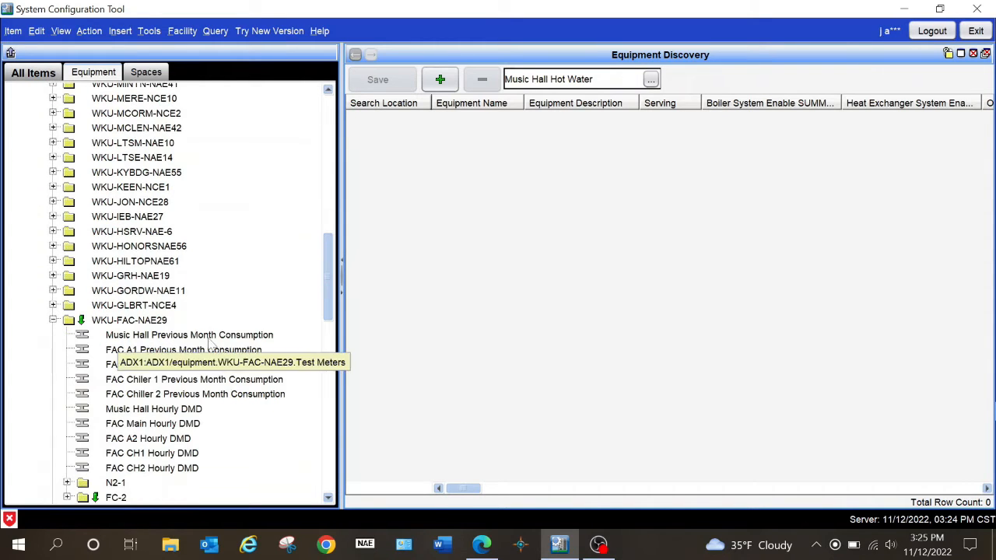
scroll(208, 356, "down", 3)
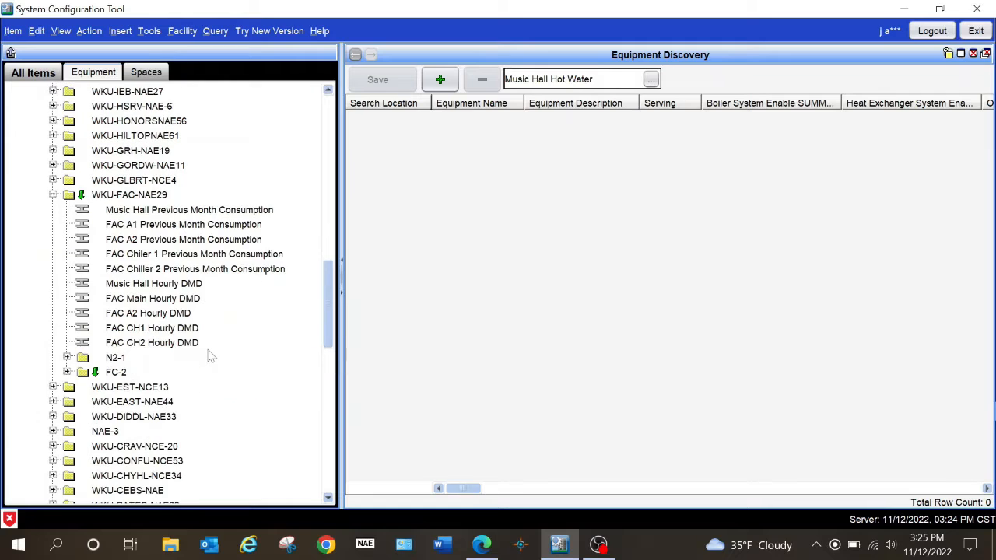
left_click(67, 372)
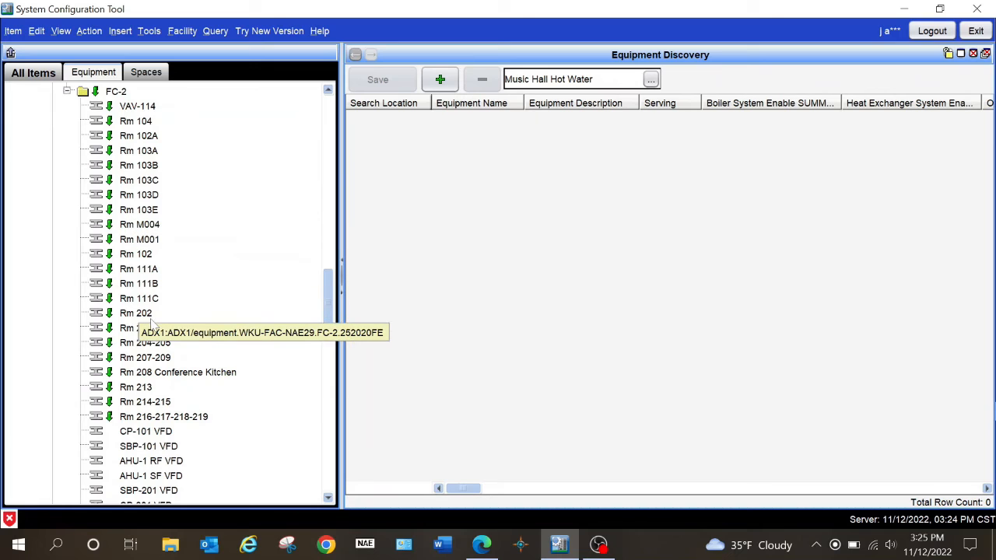
scroll(153, 323, "down", 4)
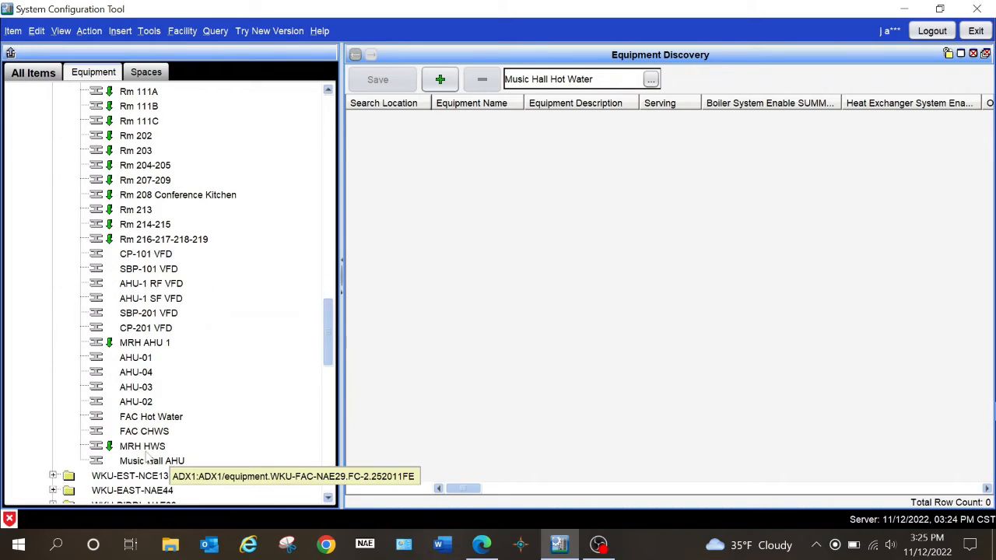
Step: Open the MRH HWS equipment object and review its configuration attributes and mapped points
left_click(144, 446)
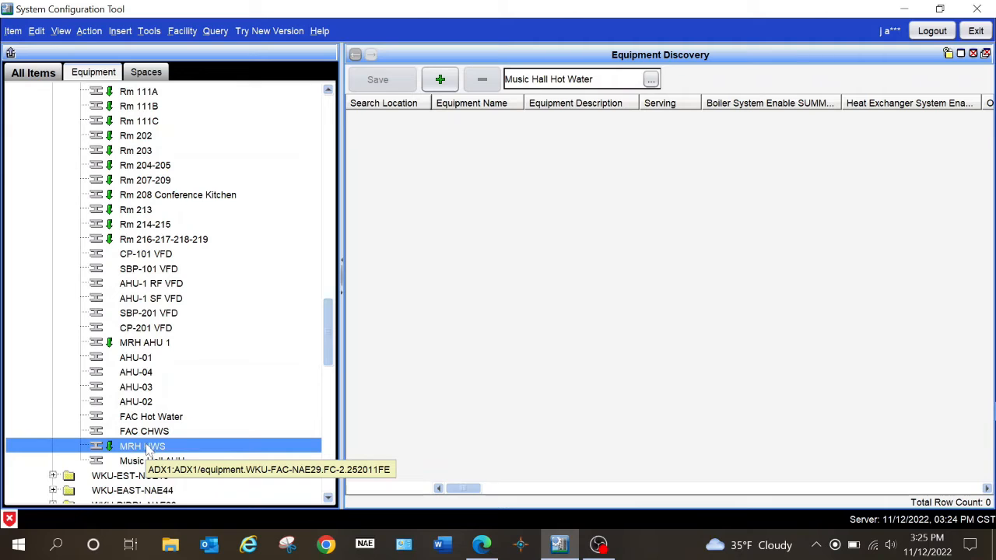
double_click(144, 447)
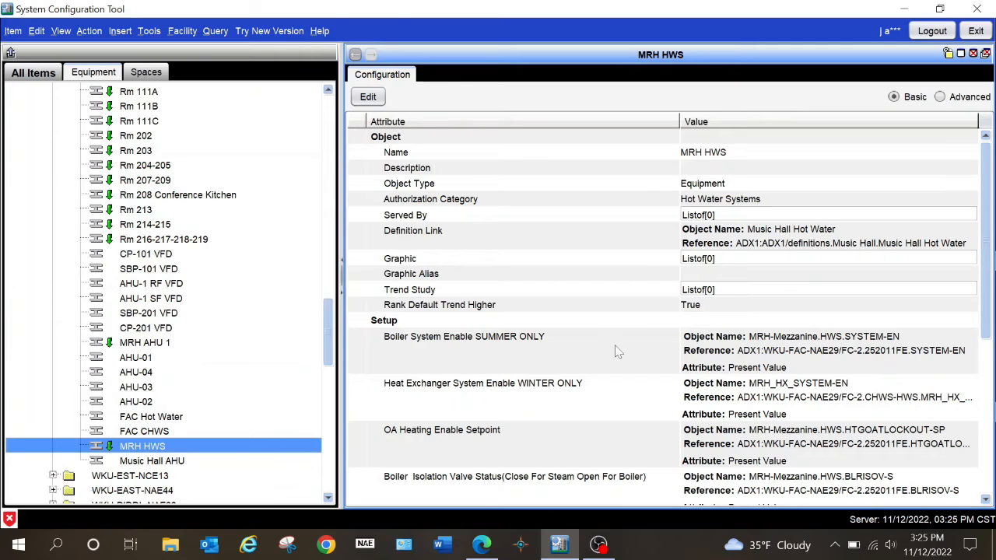
scroll(634, 386, "down", 5)
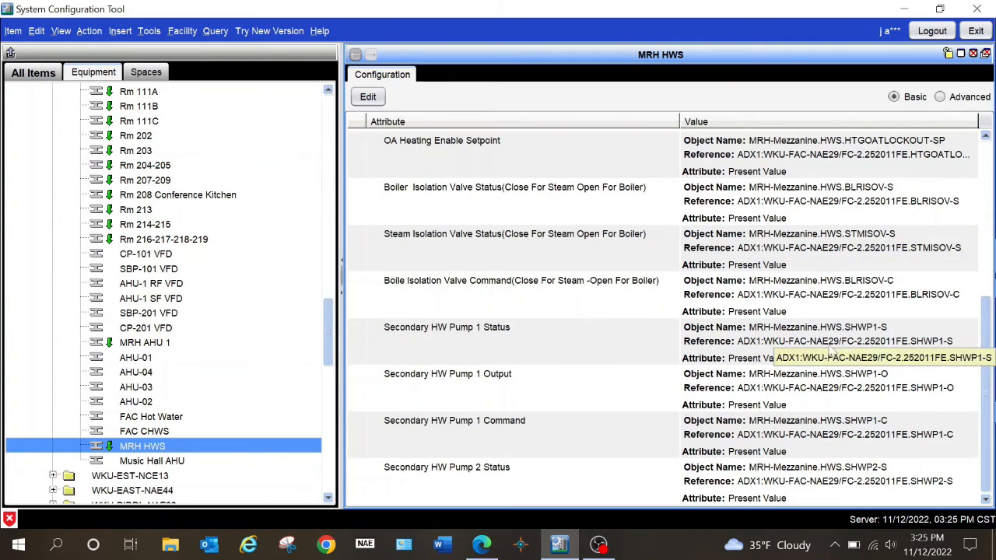
scroll(792, 354, "up", 5)
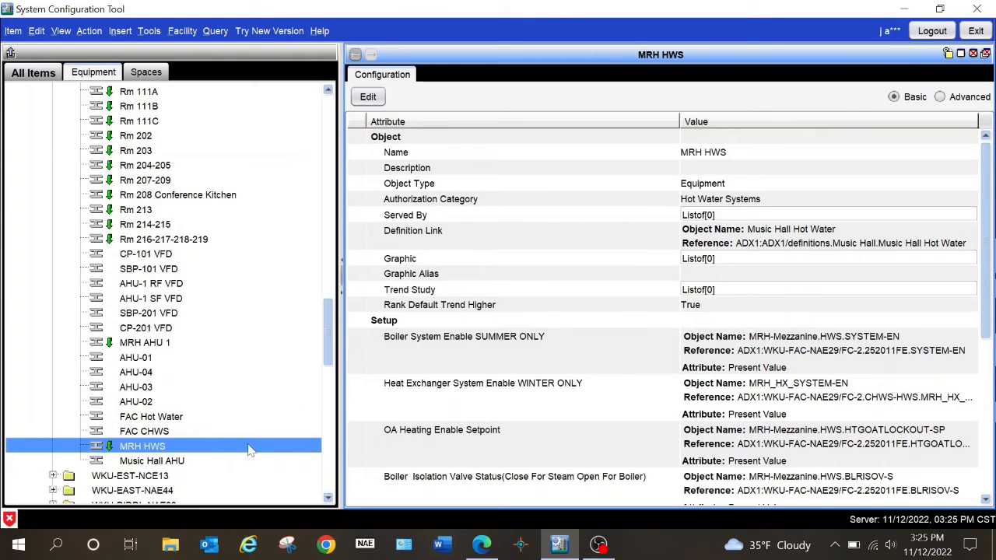
Step: Open the WKU Main Campus space while keeping the equipment tree displayed, and expand Music Rehearsel Hall in the campus spaces
left_click(153, 78)
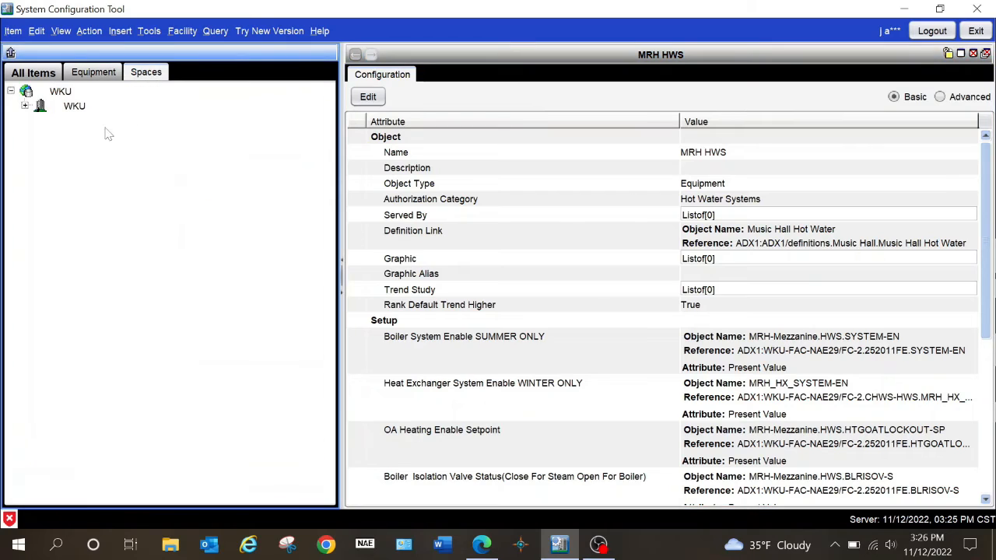
left_click(26, 106)
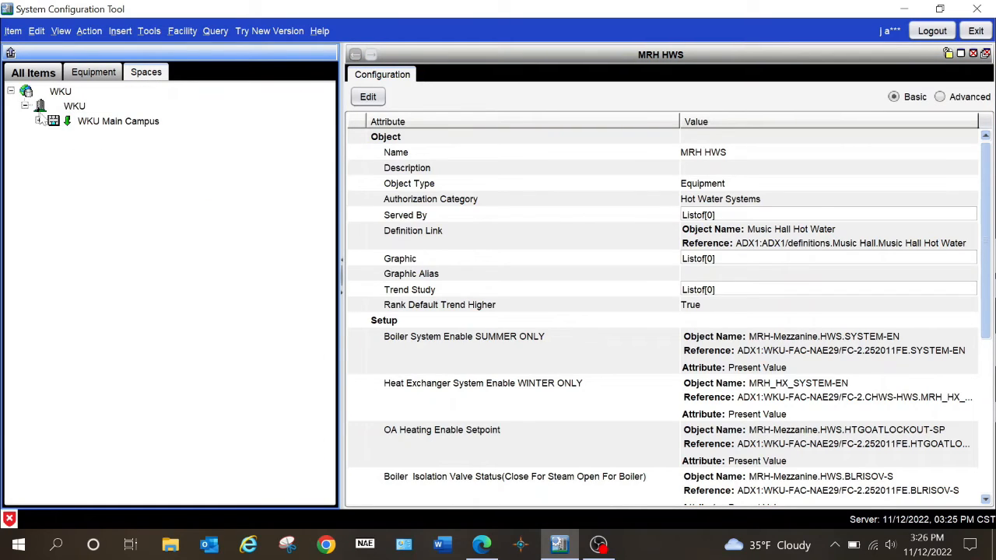
left_click(94, 125)
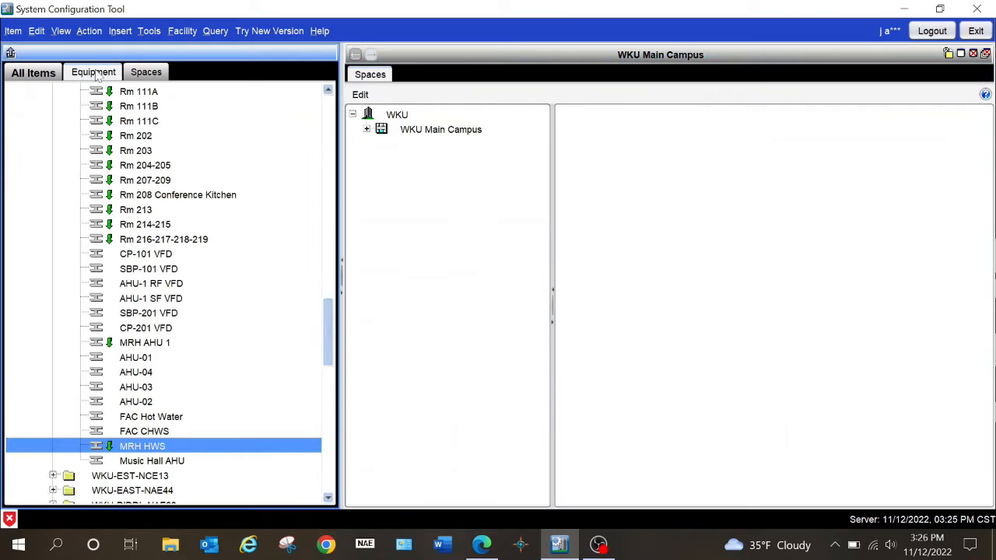
left_click(368, 130)
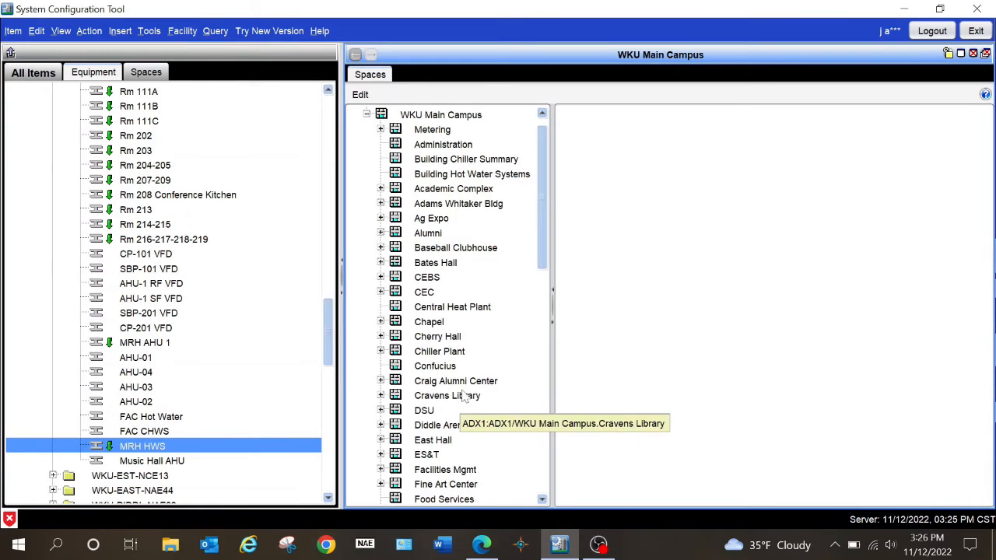
scroll(475, 365, "down", 2)
scroll(475, 365, "down", 6)
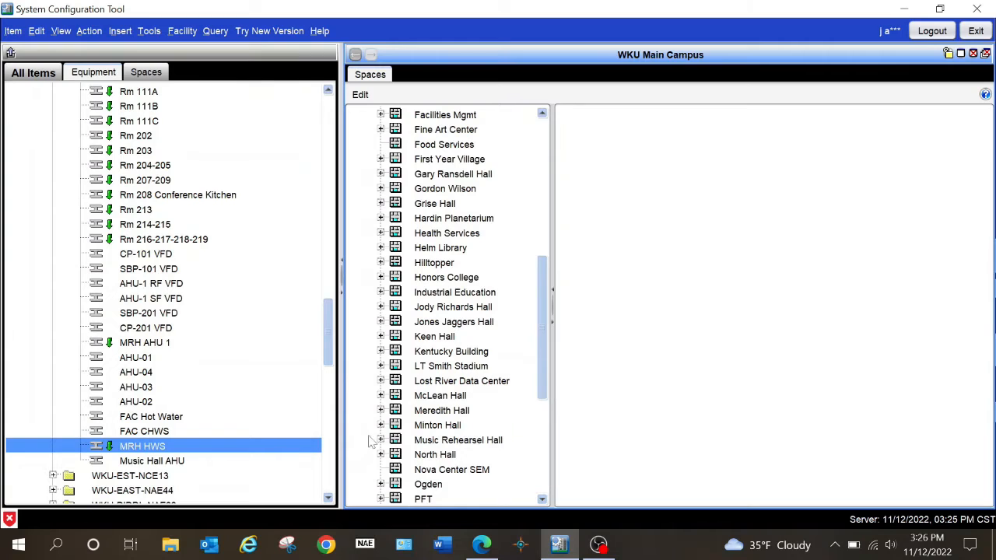
left_click(380, 440)
scroll(424, 431, "down", 3)
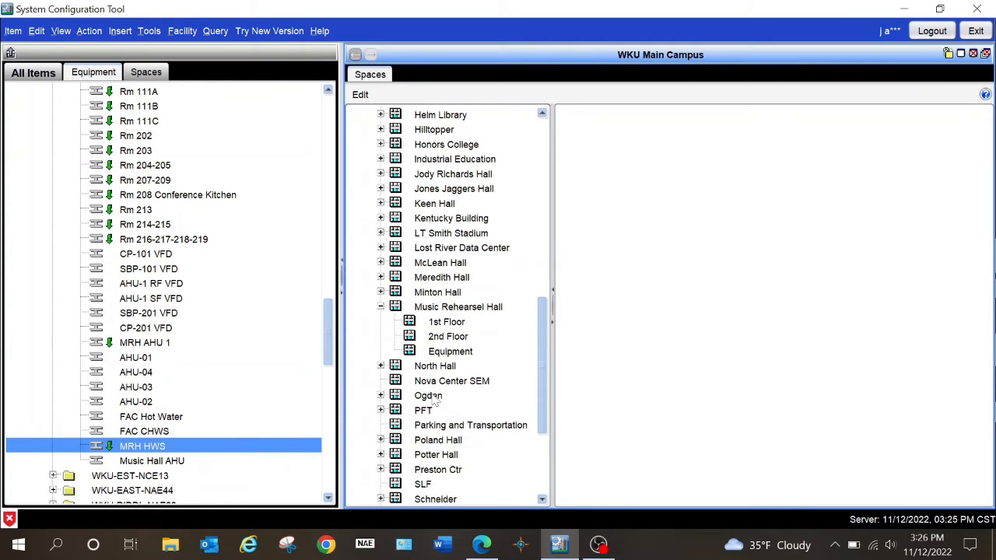
Step: Select the Equipment space under Music Rehearsel Hall and examine its full Served By list
left_click(434, 357)
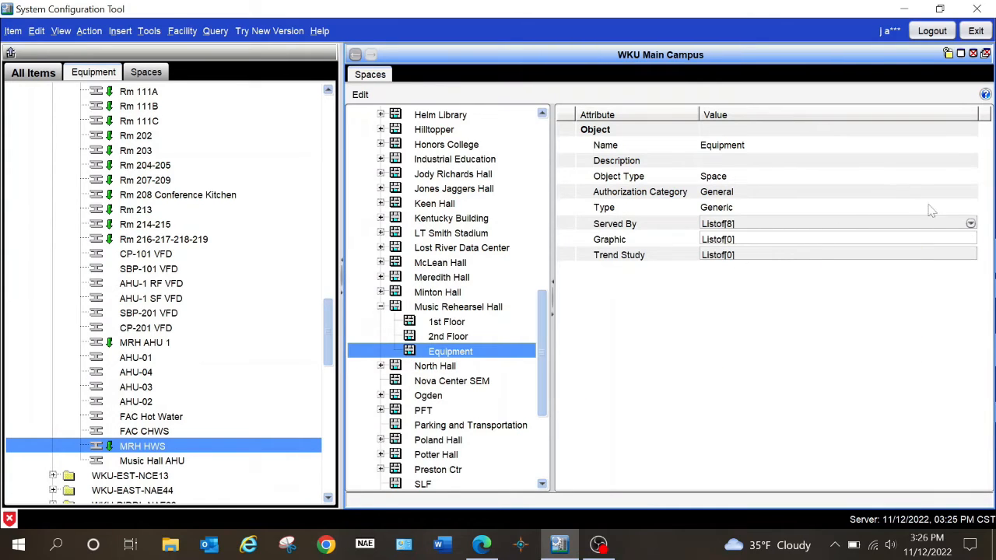
mouse_move(941, 227)
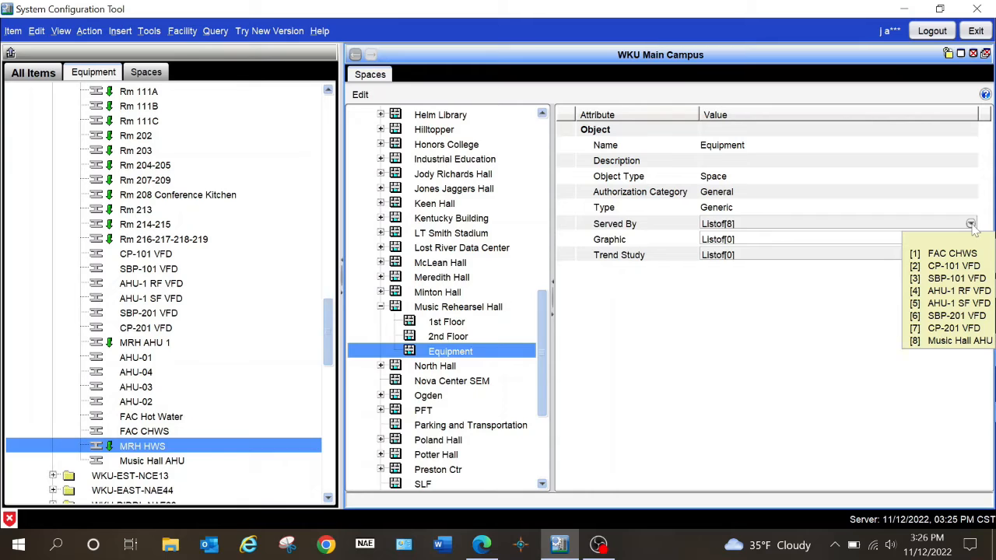
left_click(966, 224)
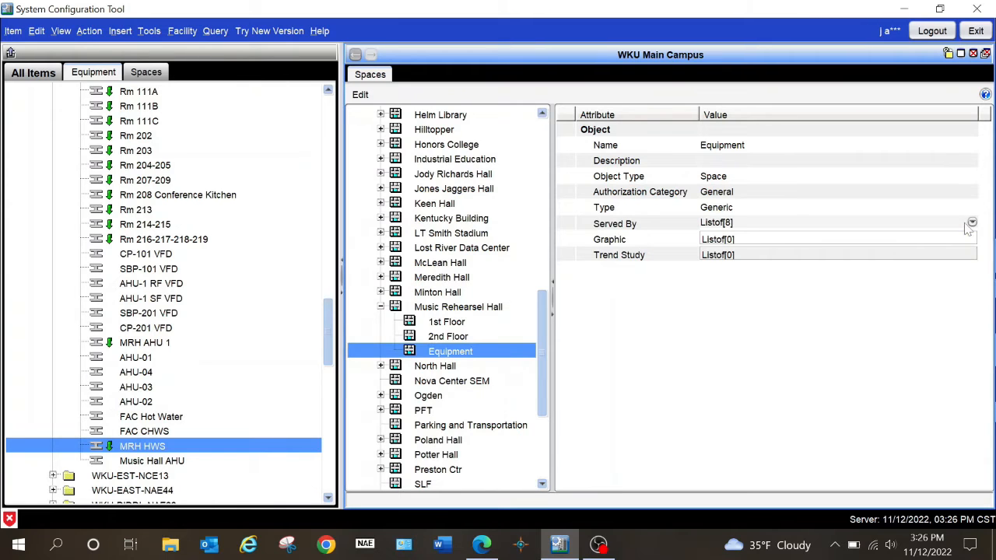
left_click(972, 223)
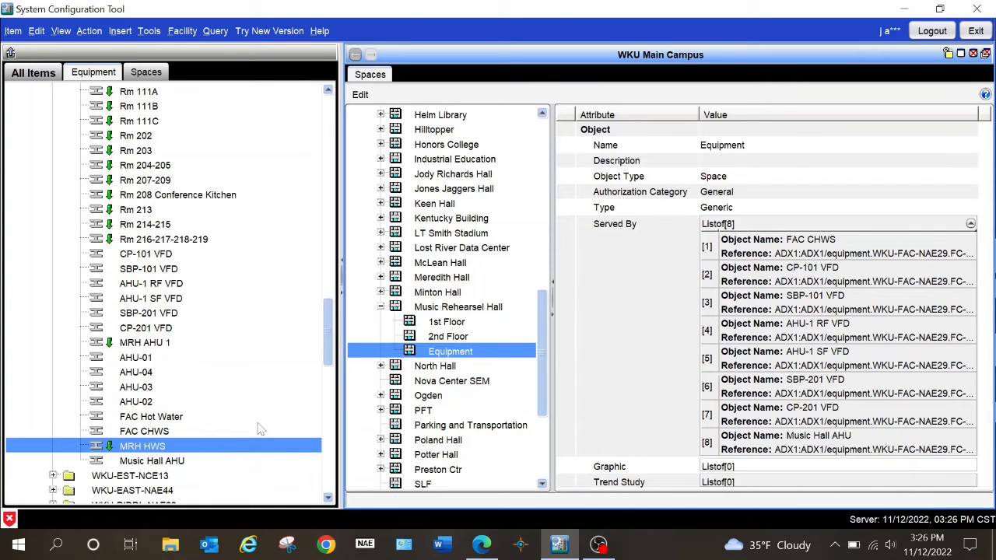
Step: Add MRH HWS to the Served By list of Music Rehearsel Hall's Equipment space and save the space changes
left_click(360, 96)
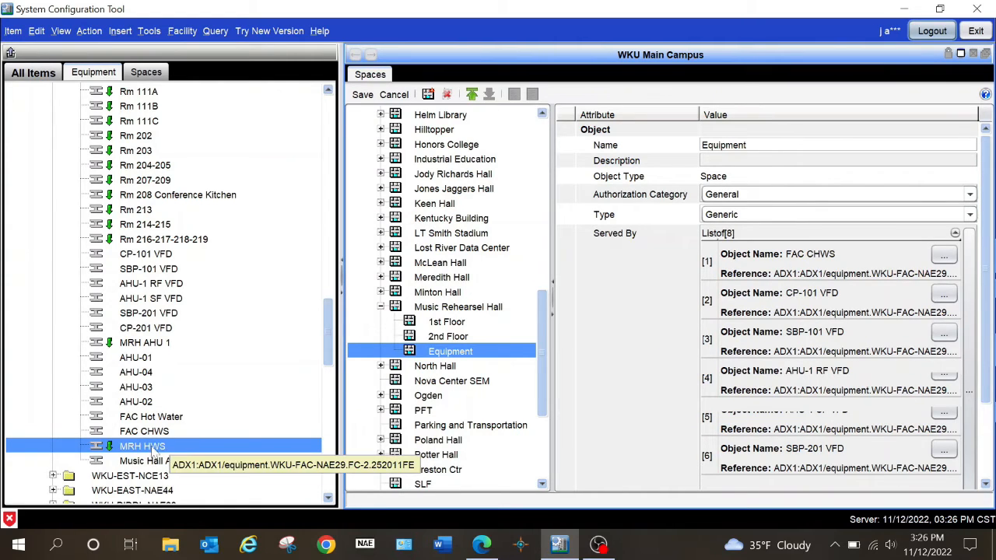
left_click(424, 364)
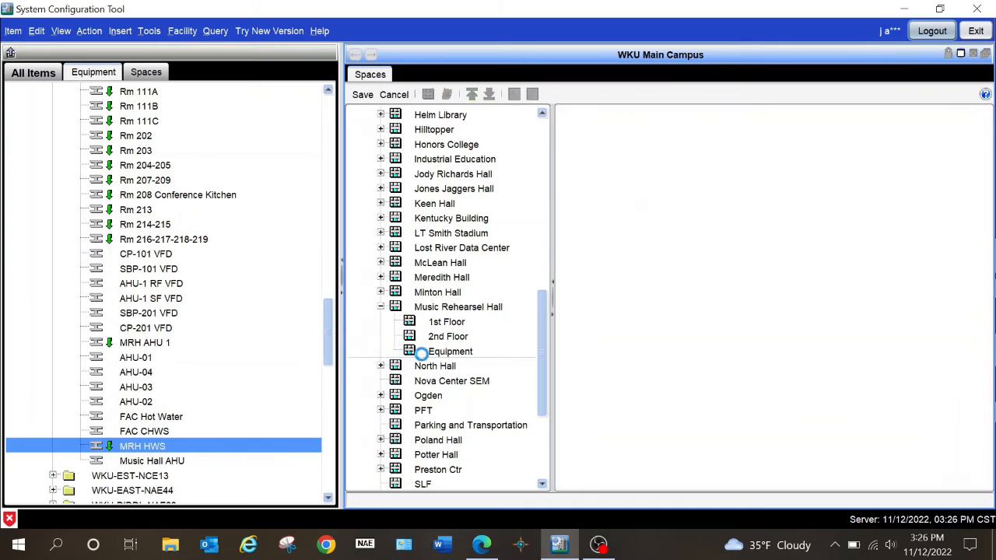
left_click(448, 353)
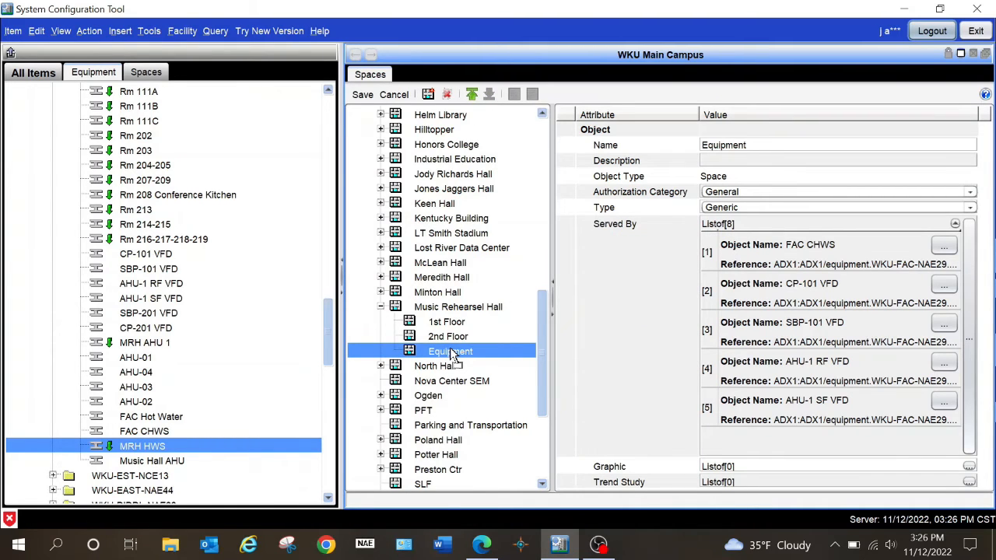
left_click_drag(143, 446, 450, 353)
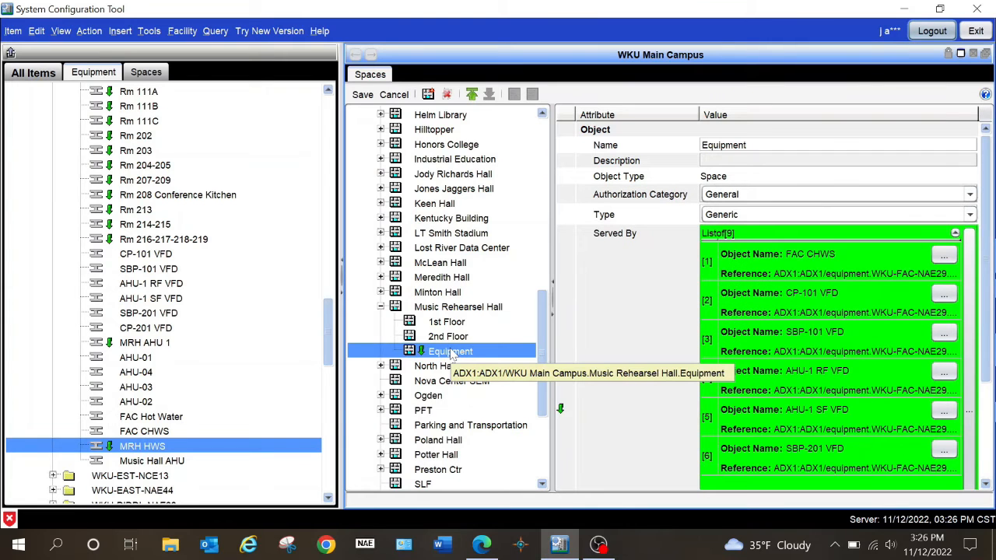
scroll(834, 302, "down", 5)
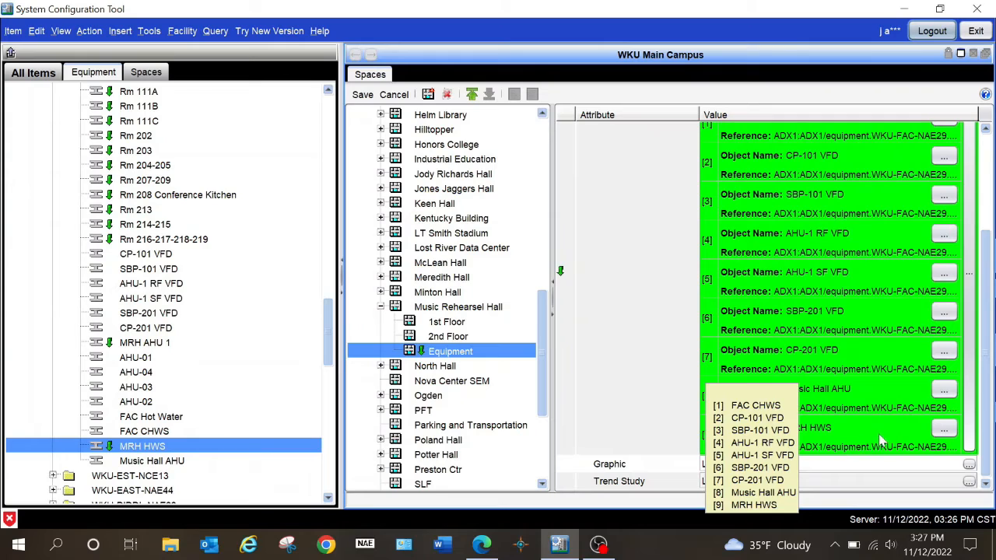
left_click(363, 94)
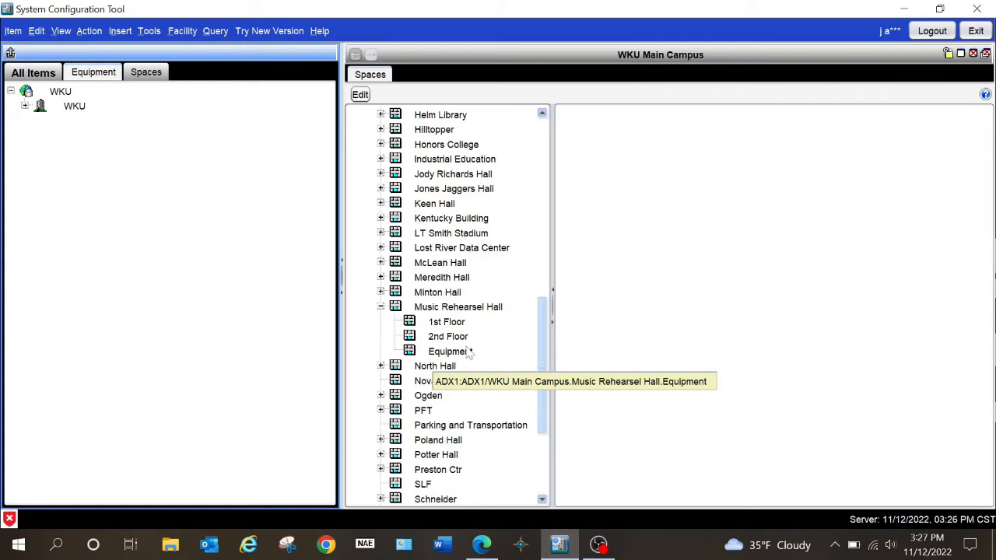
Step: Select ADX1 under WKU in the full item tree and set up a Manage Archive action of type Download To Device
left_click(35, 72)
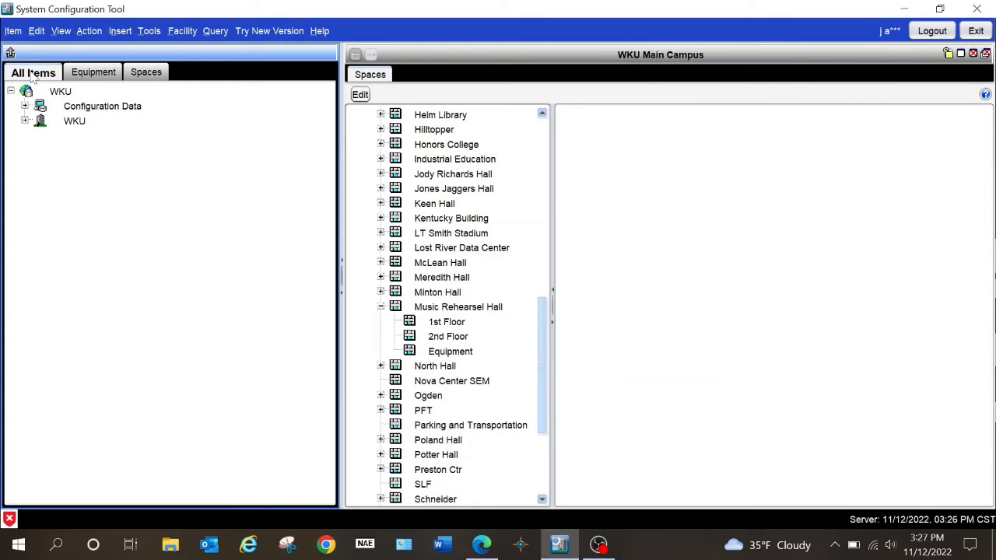
left_click(25, 121)
left_click(102, 136)
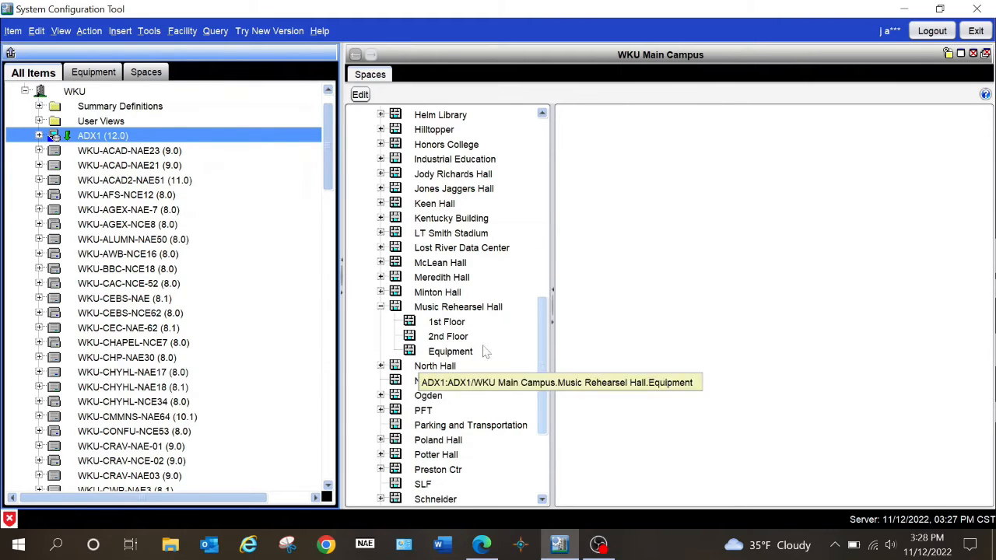
left_click(150, 31)
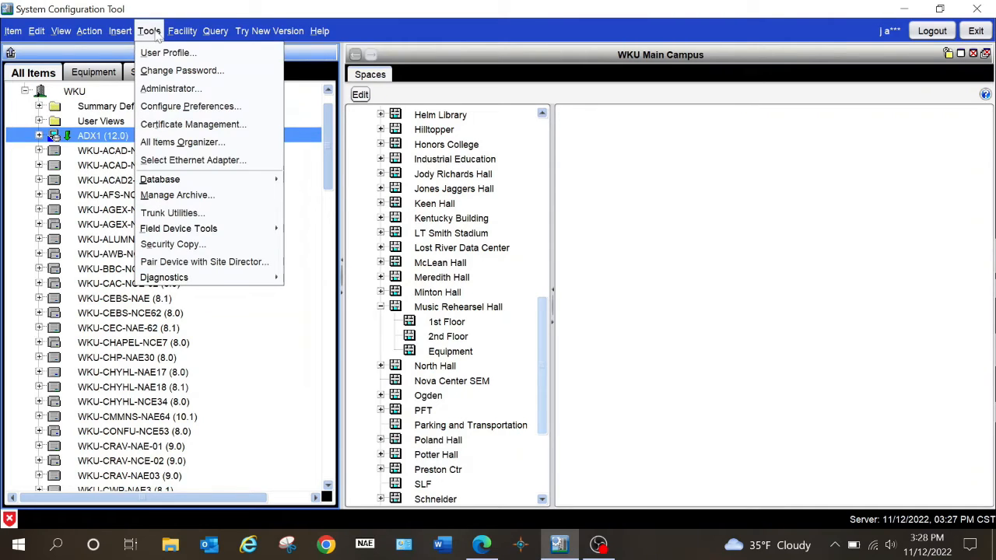
left_click(196, 199)
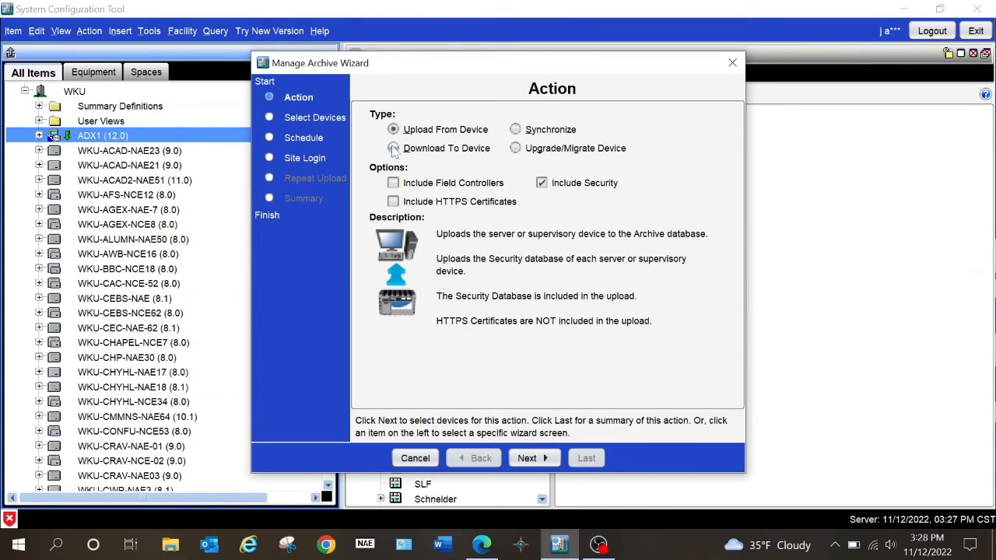
left_click(396, 149)
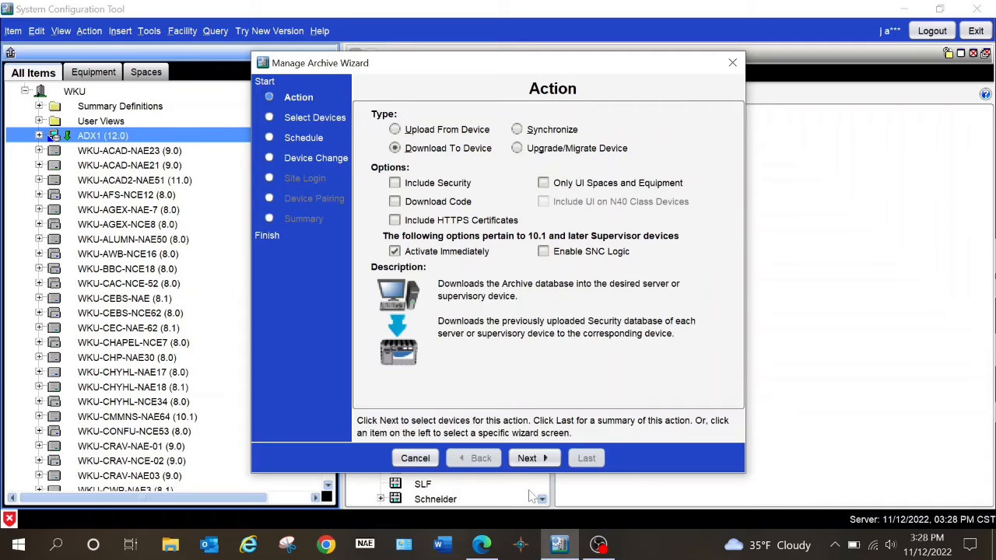
Step: Keep ADX1 as the device to download with the Download now schedule, and proceed to the site login
left_click(539, 459)
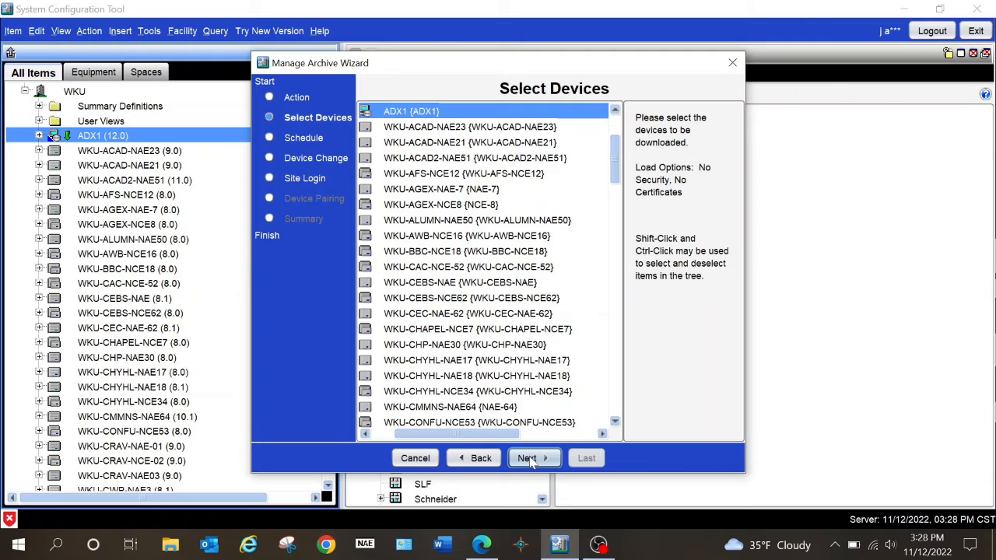
left_click(529, 459)
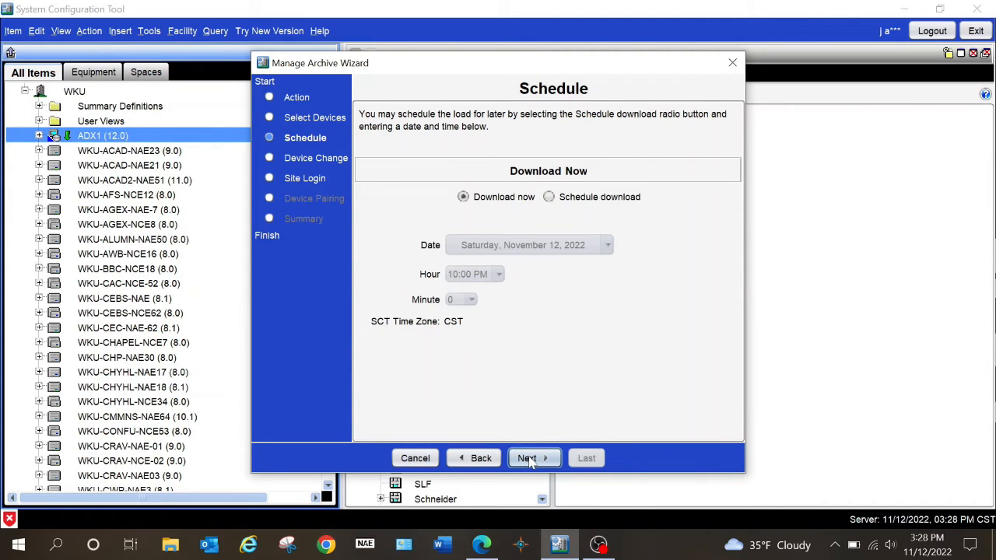
left_click(529, 460)
left_click(529, 460)
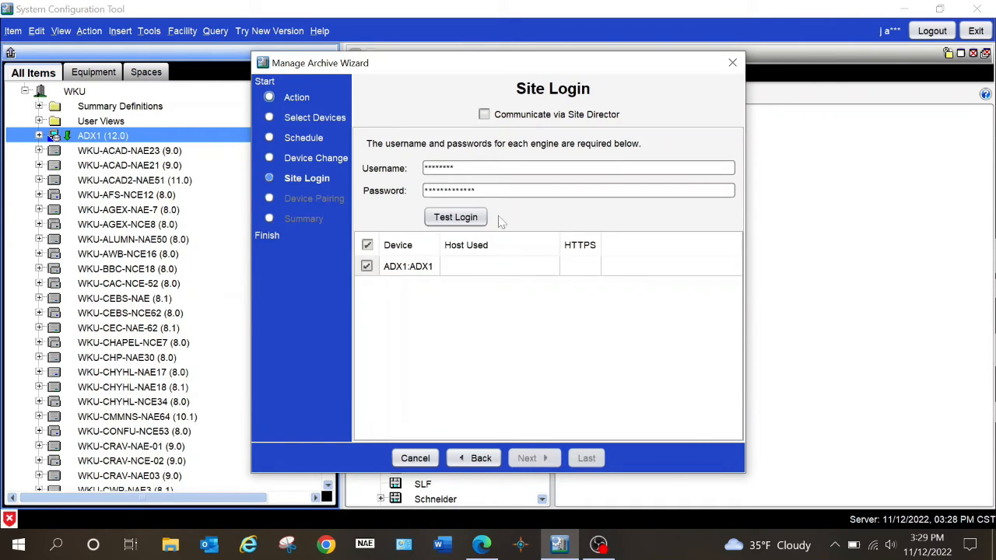
Step: Enable Communicate via Site Director, test the site login, and finish the wizard to start the ADX1 download
left_click(484, 115)
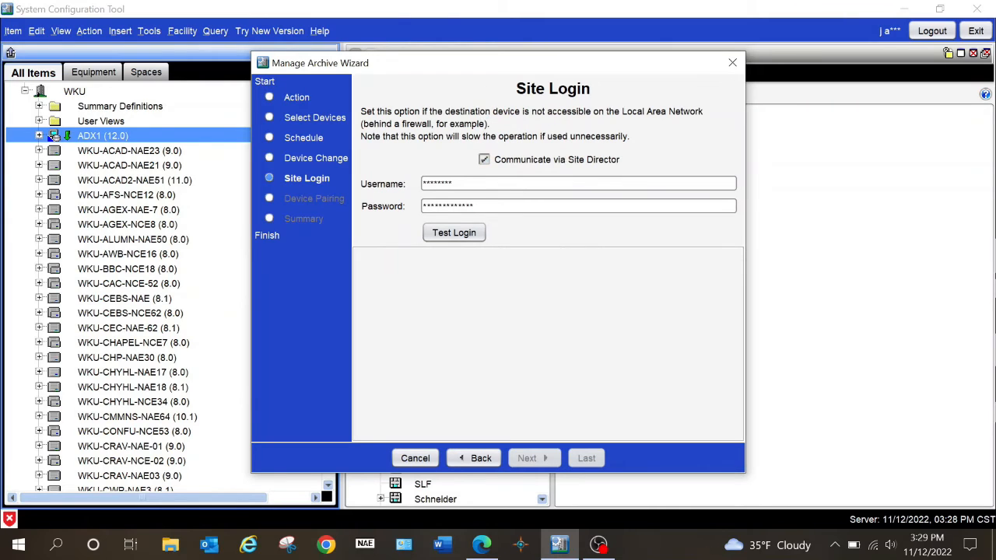
left_click(441, 233)
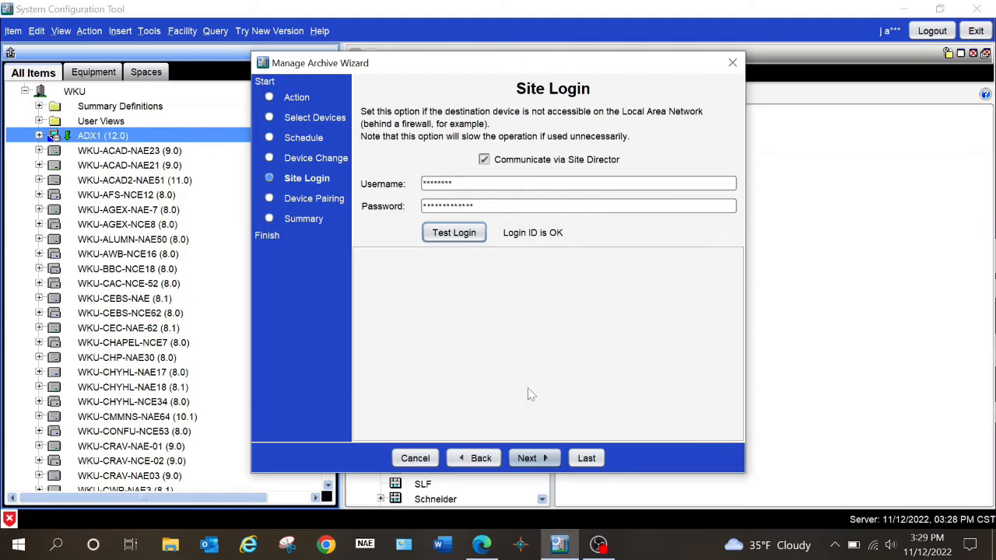
left_click(543, 459)
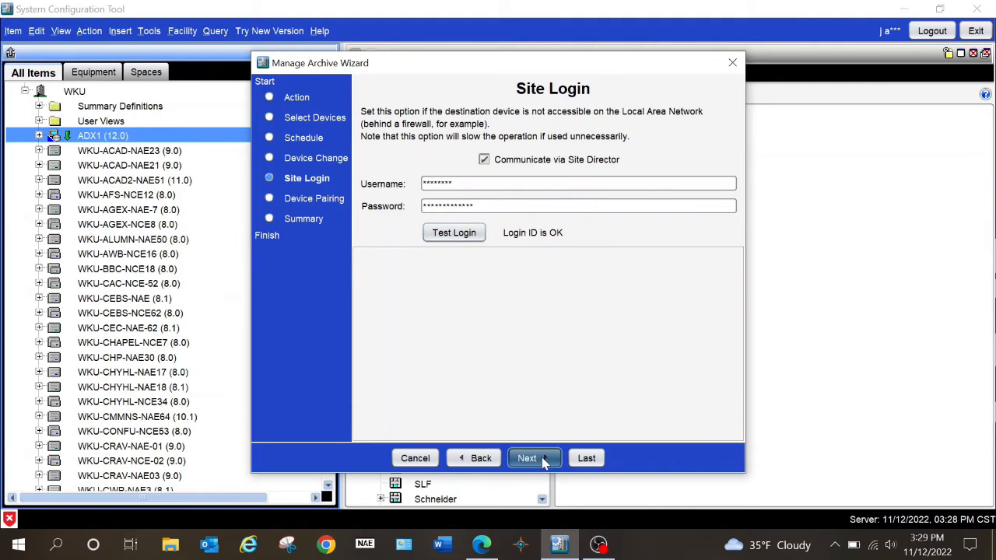
left_click(584, 460)
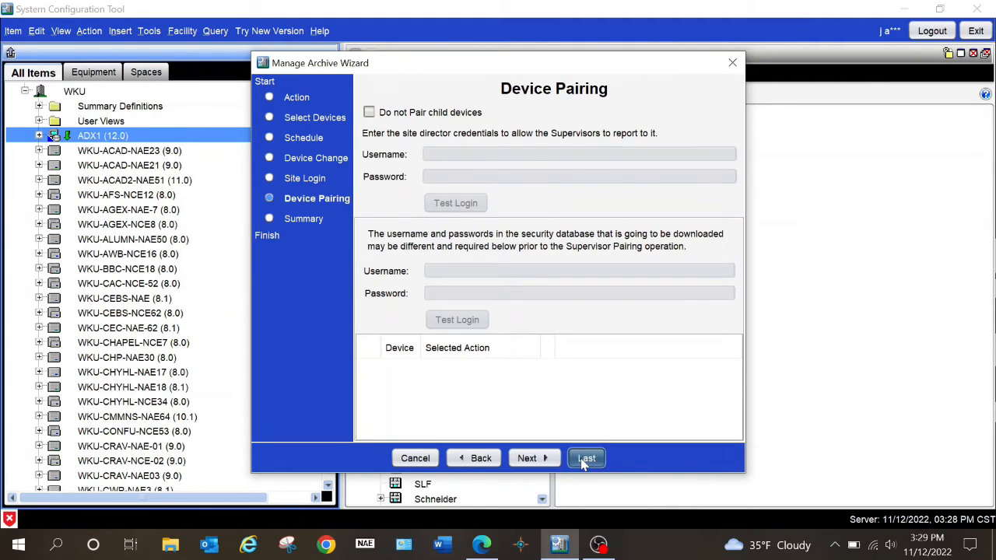
left_click(588, 460)
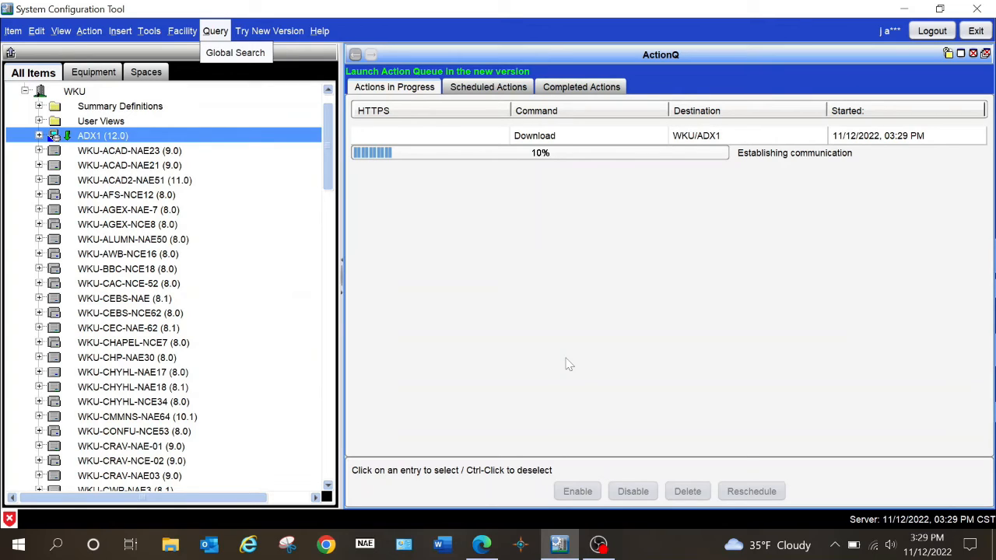
left_click(581, 7)
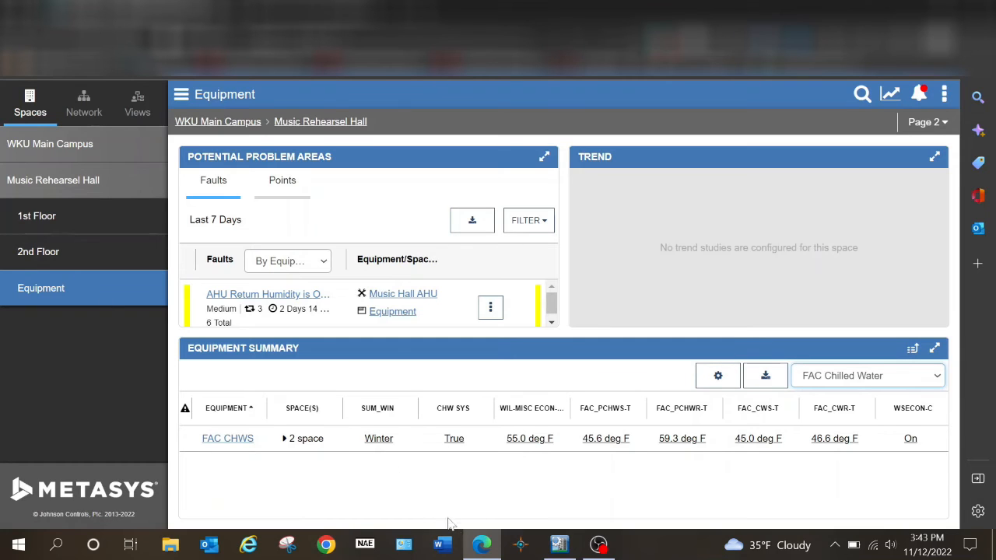
Step: Switch to System Configuration Tool and expand WKU down to the buildings under WKU Main Campus in the spaces tree
left_click(560, 545)
left_click(132, 74)
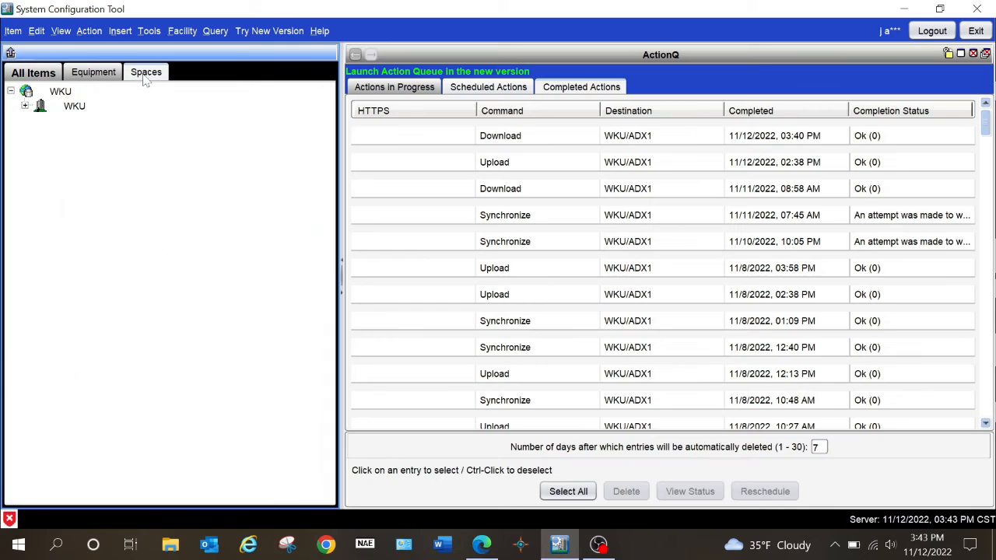
left_click(25, 106)
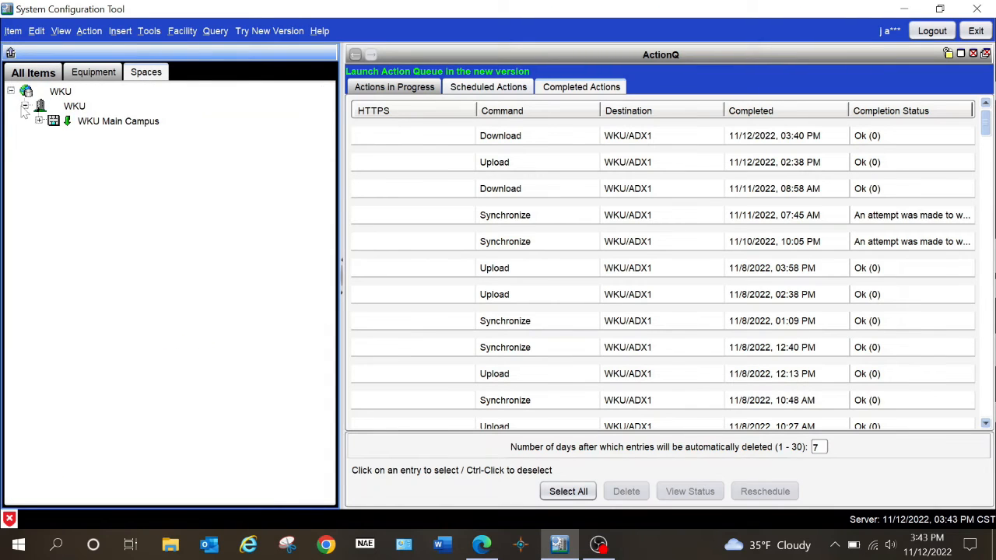
left_click(39, 121)
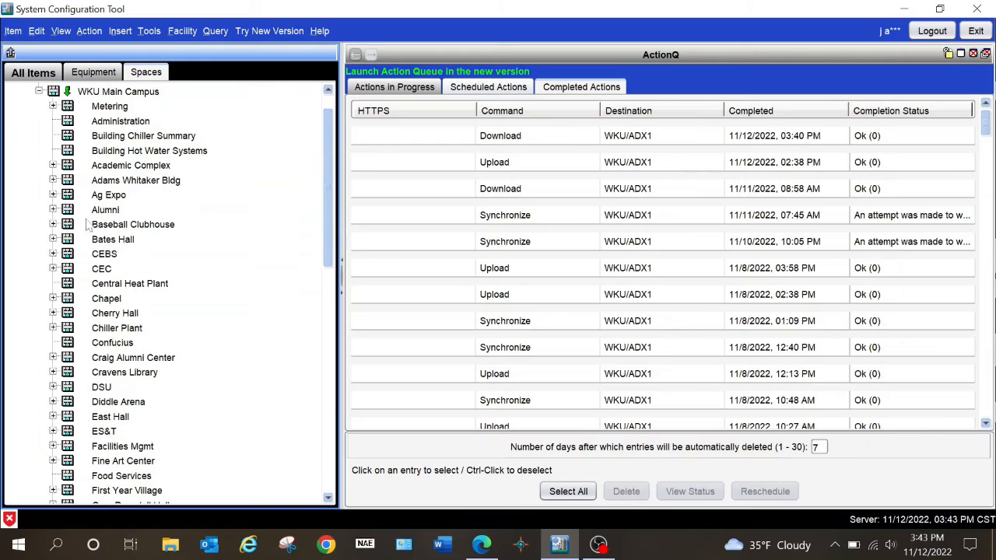
Step: Switch back to Metasys, show Music Hall Hot Water in the Equipment Summary, and check its column selection without changing it
left_click(481, 545)
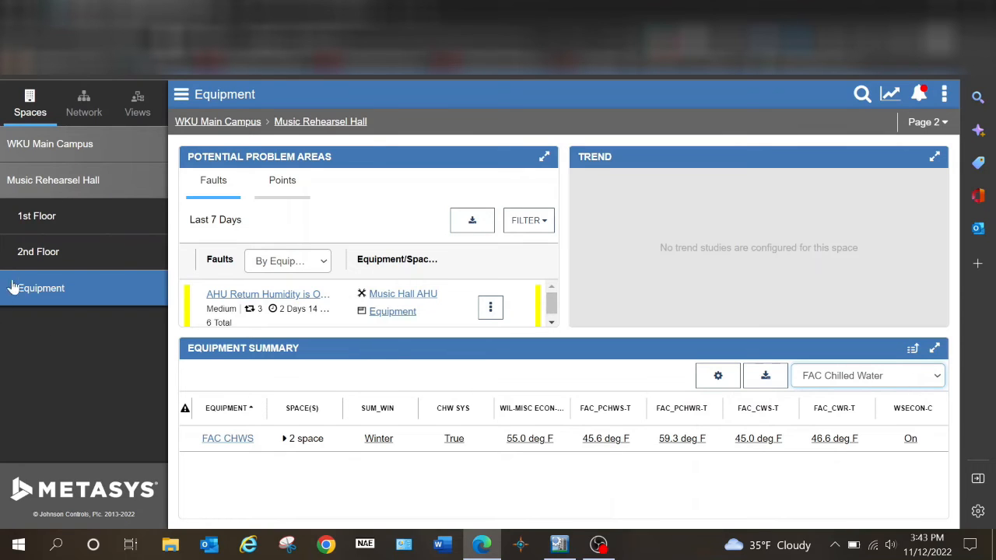
left_click(938, 379)
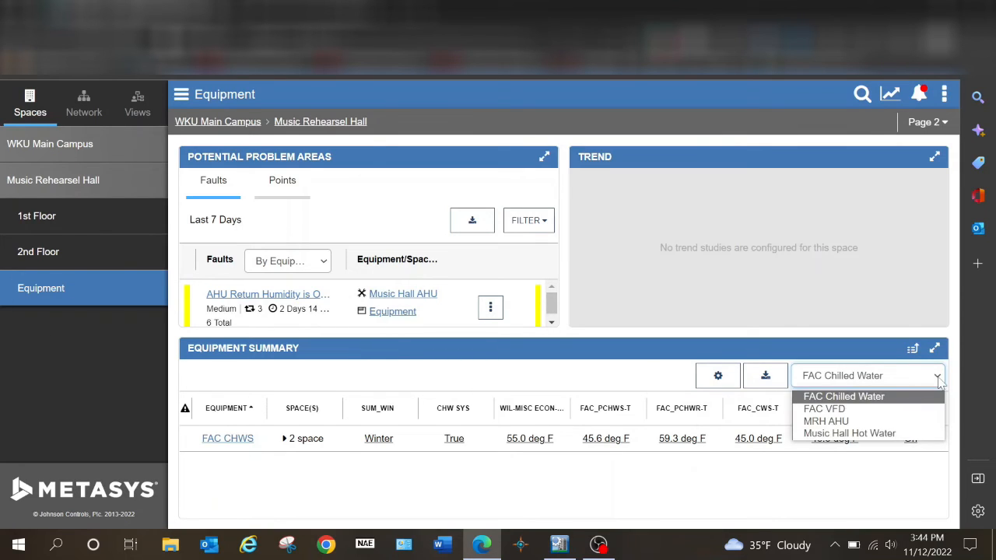
left_click(865, 435)
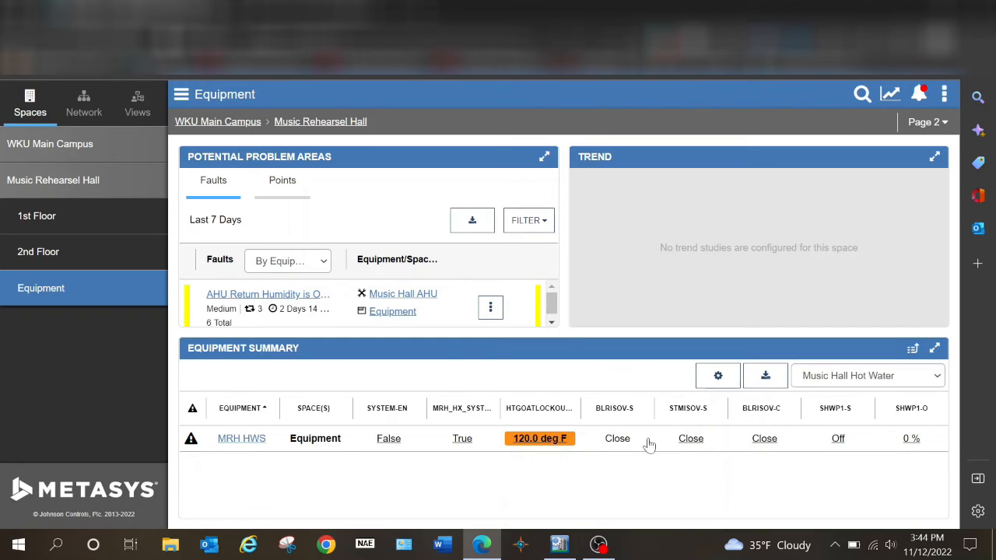
left_click(703, 387)
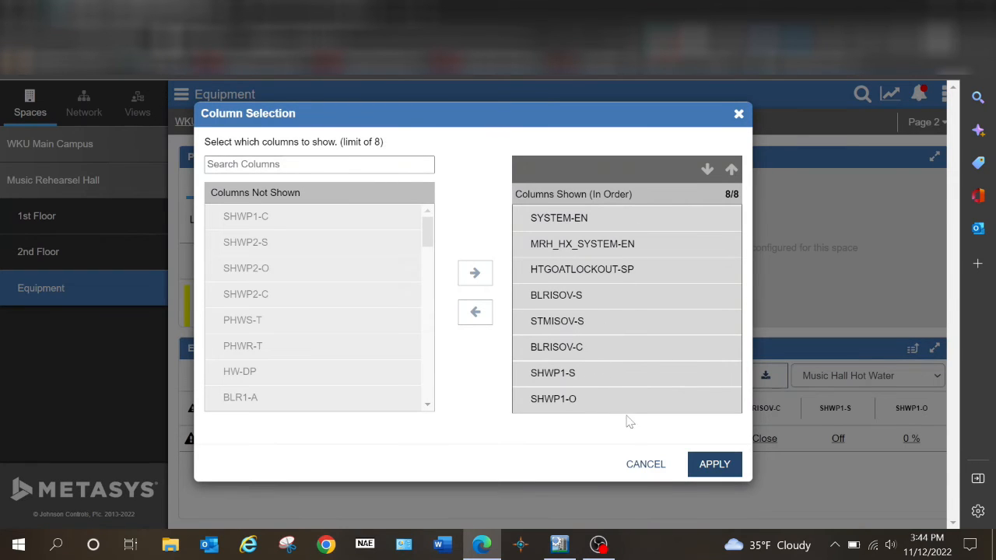
left_click(658, 473)
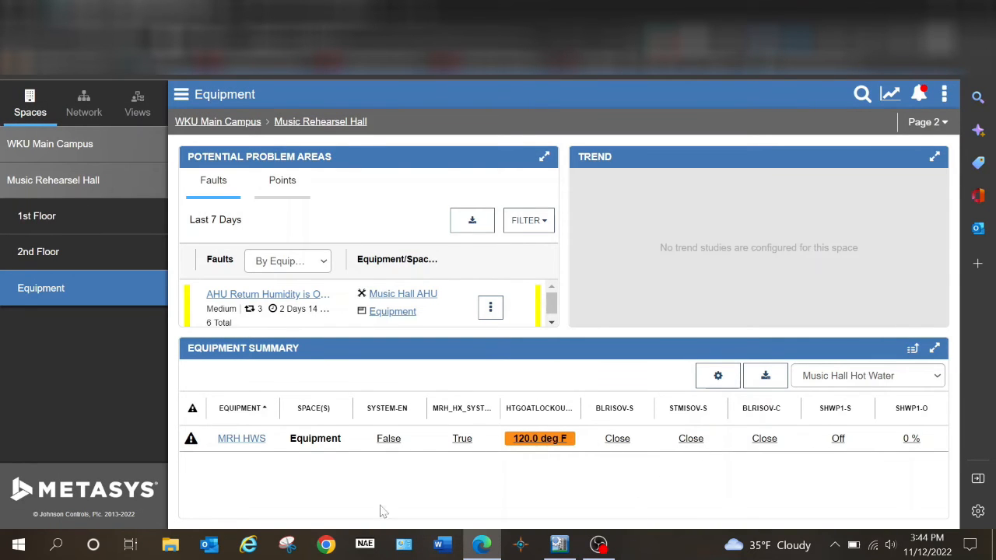
Step: Open the MRH HWS equipment and review its full Equipment Data point list, from the boiler enables to the flow point
left_click(238, 447)
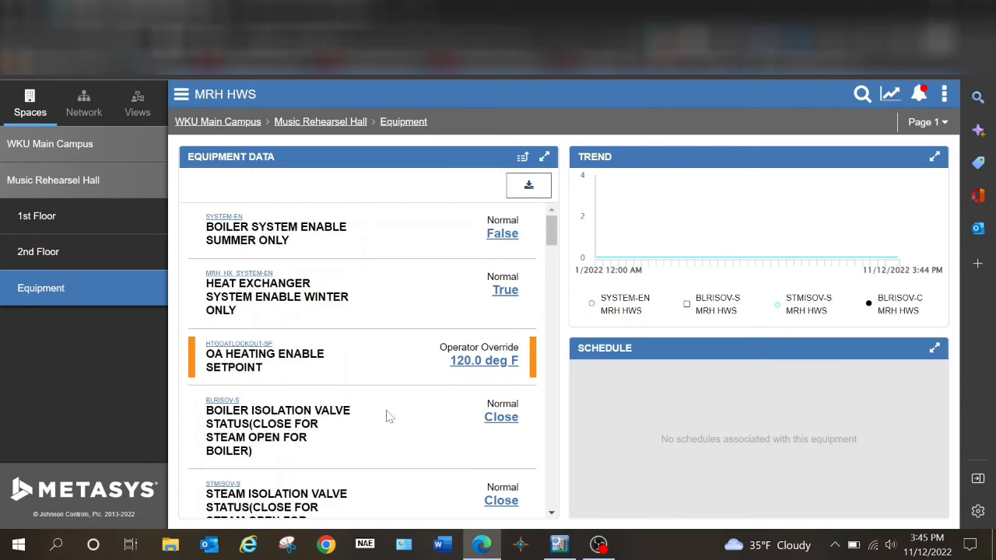
scroll(390, 418, "down", 2)
scroll(382, 339, "down", 9)
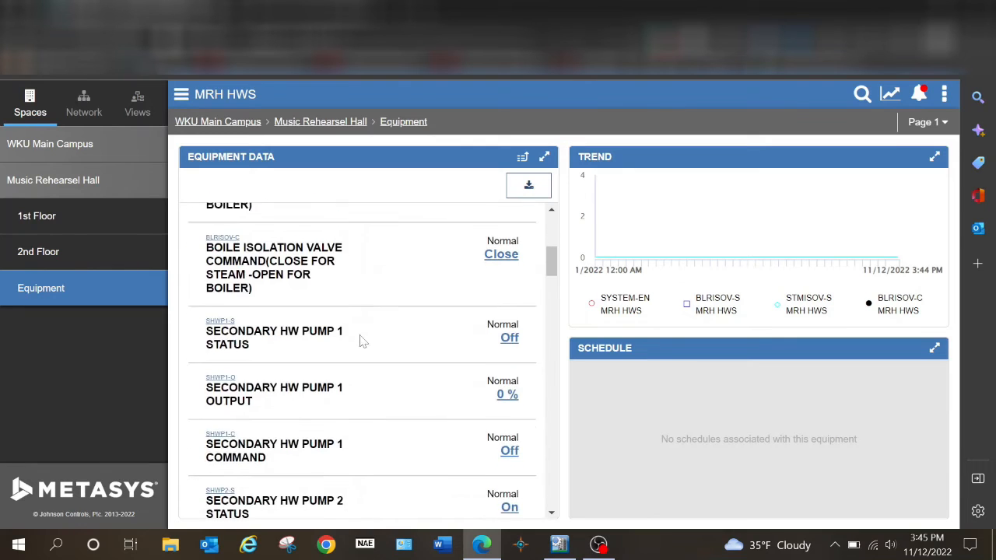
scroll(365, 362, "down", 15)
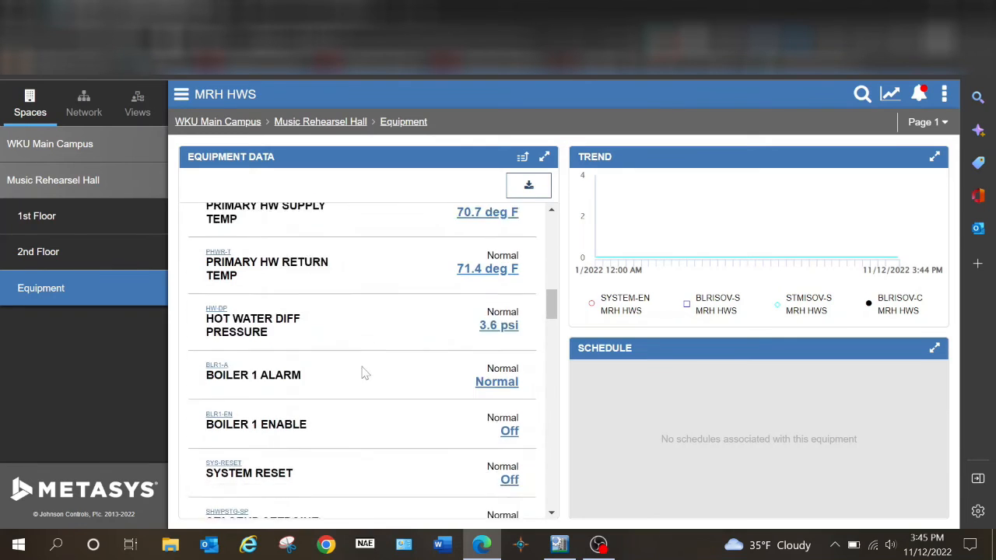
scroll(361, 373, "down", 10)
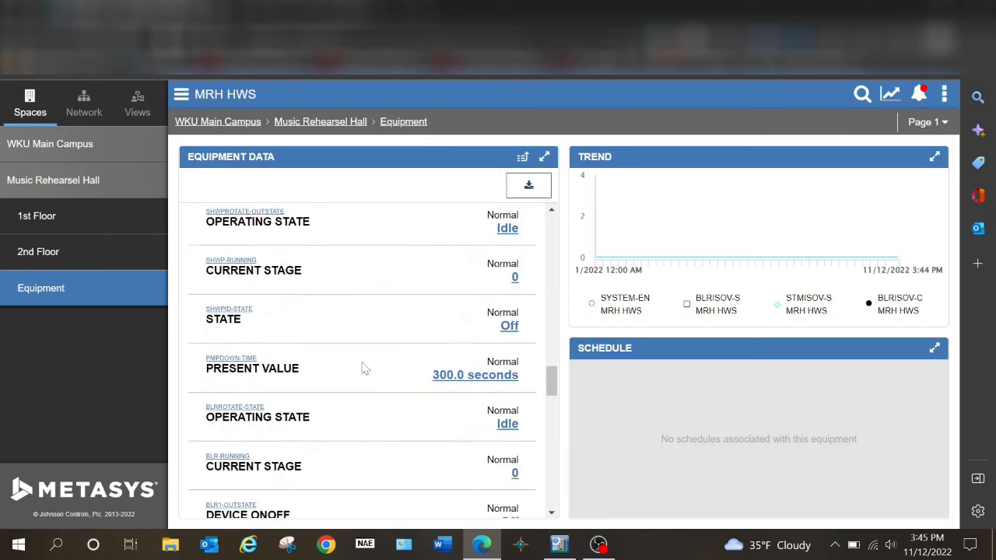
scroll(362, 372, "down", 7)
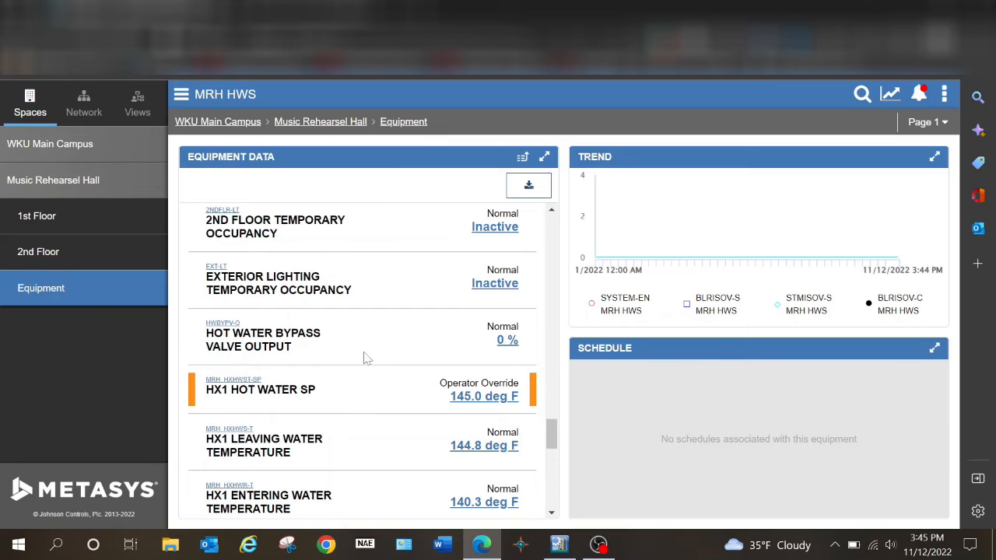
scroll(391, 453, "down", 11)
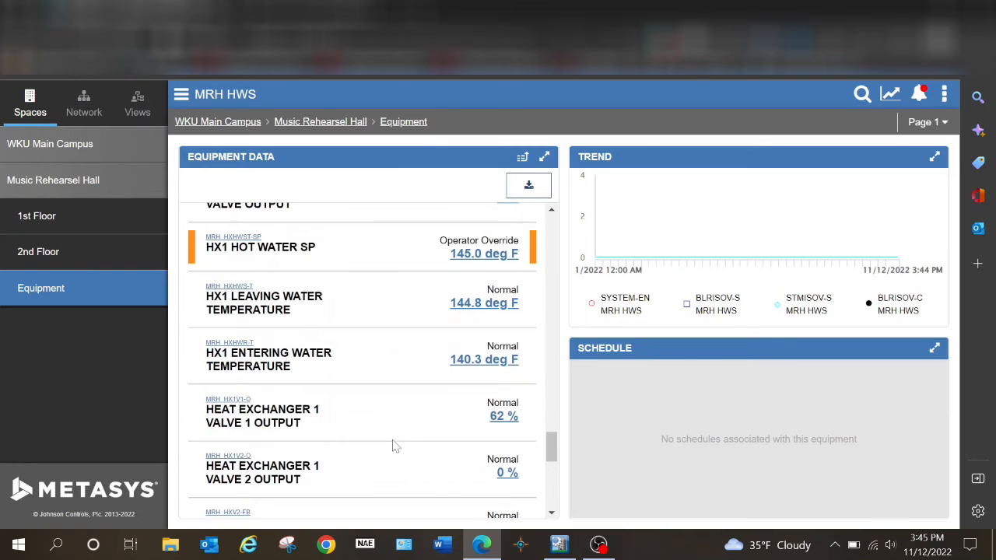
scroll(389, 457, "down", 1)
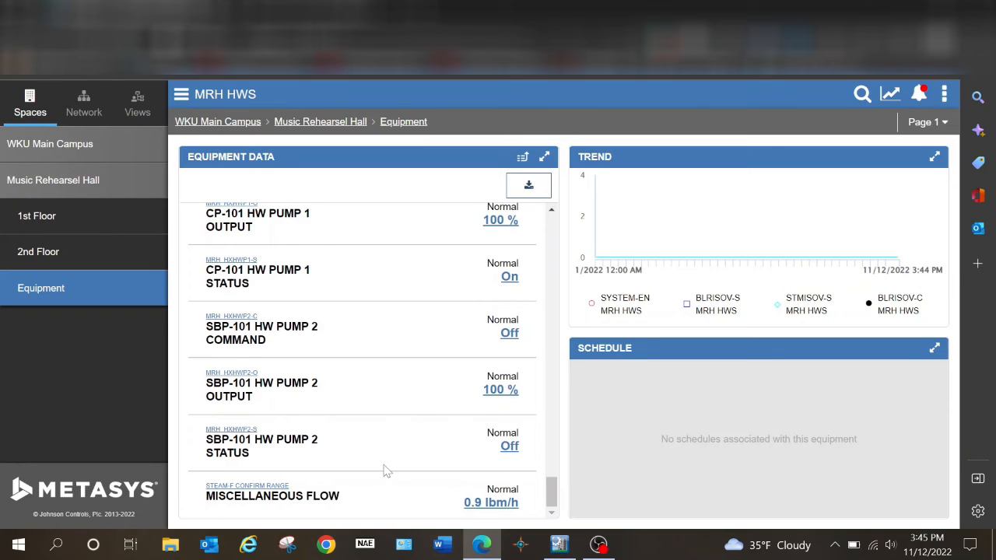
scroll(387, 471, "up", 10)
scroll(382, 432, "up", 10)
scroll(381, 424, "up", 5)
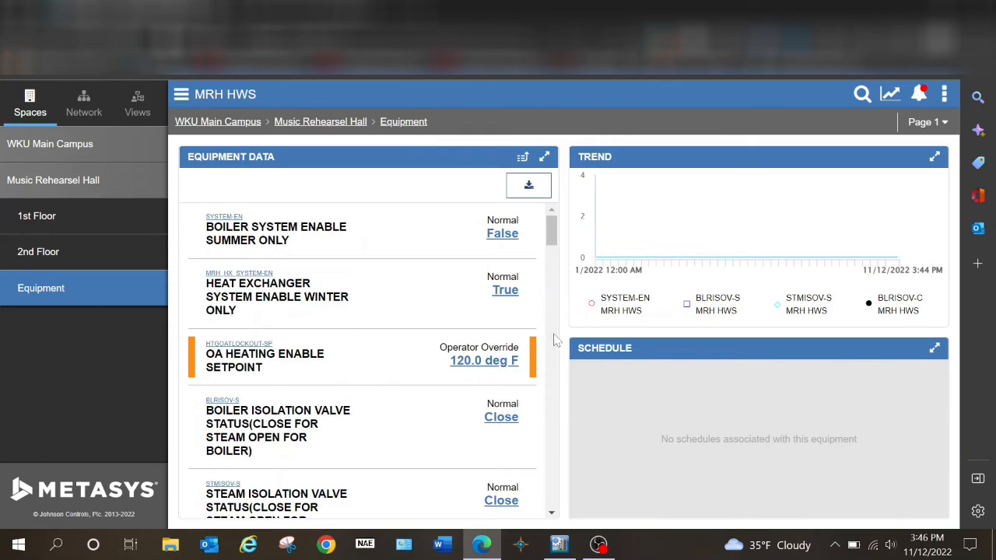
Step: Show page 2 of MRH HWS and examine its Equipment Relationships, including the full list of equipment it serves
left_click(933, 122)
left_click(811, 260)
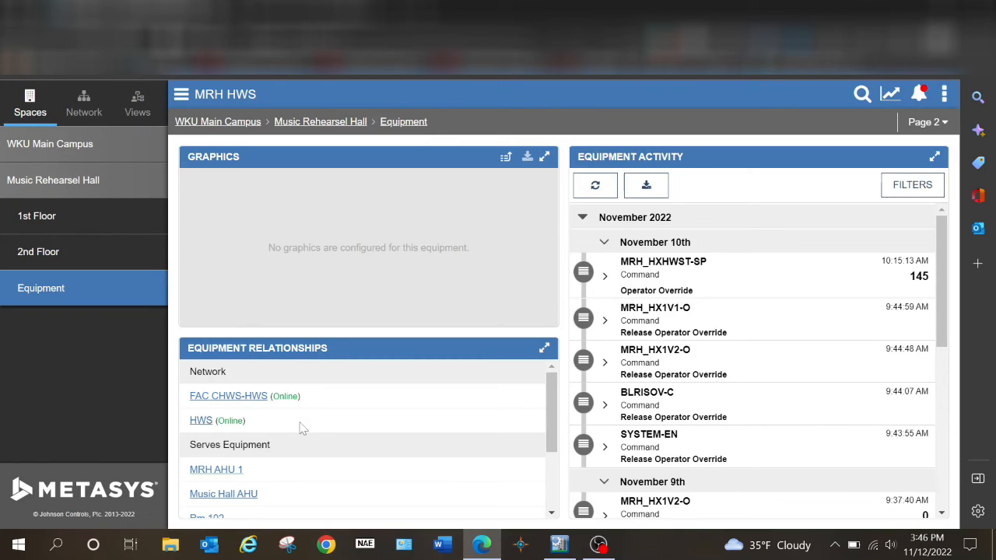
scroll(308, 443, "down", 1)
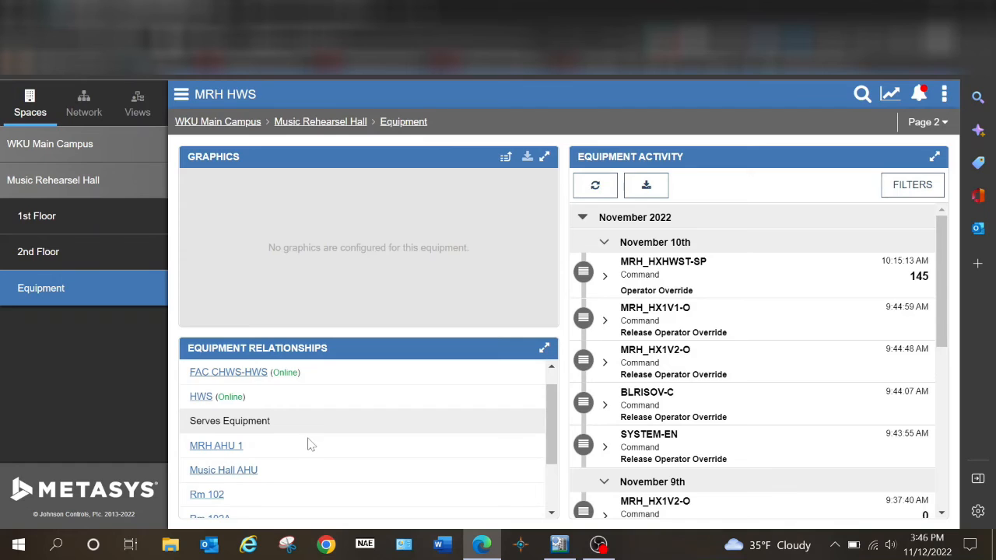
scroll(308, 451, "down", 2)
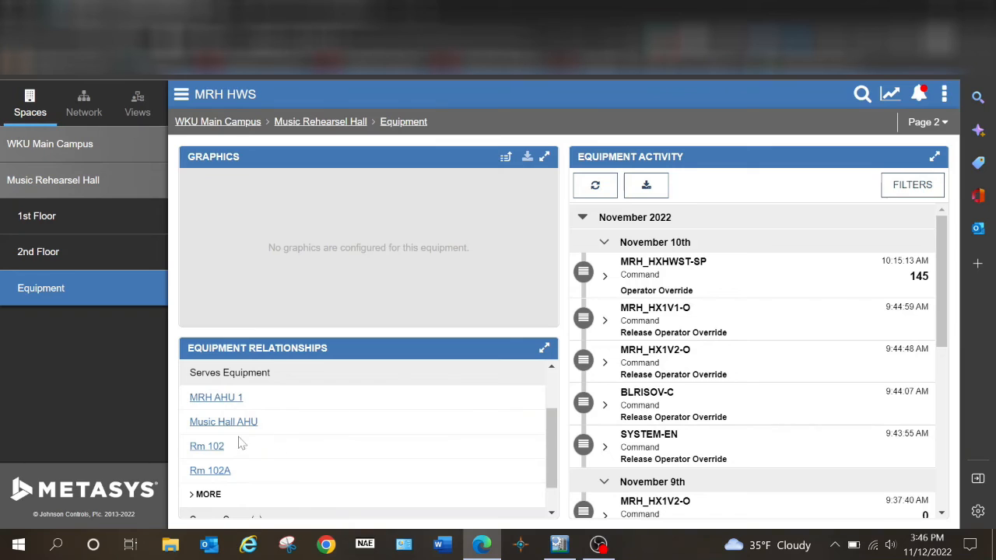
scroll(239, 455, "down", 1)
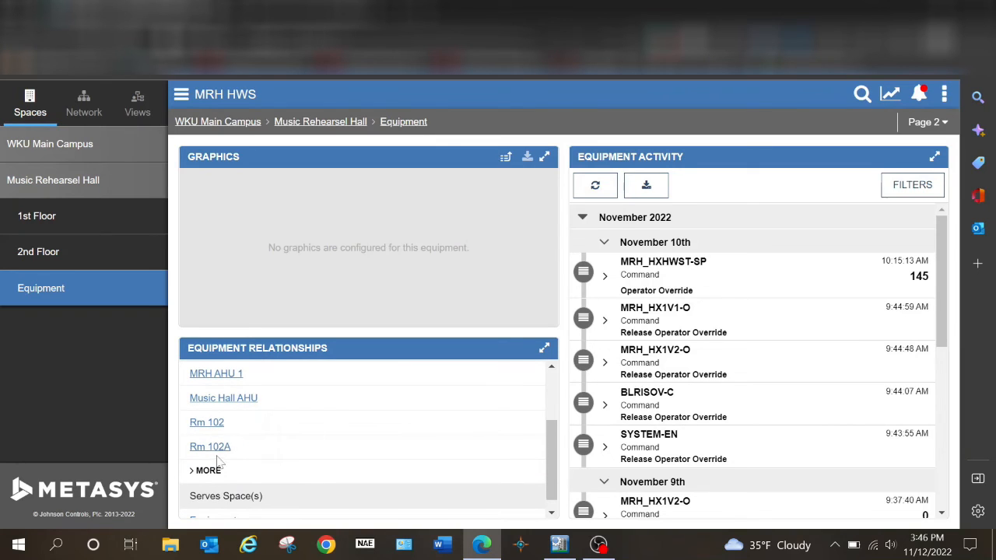
left_click(211, 475)
scroll(242, 432, "down", 4)
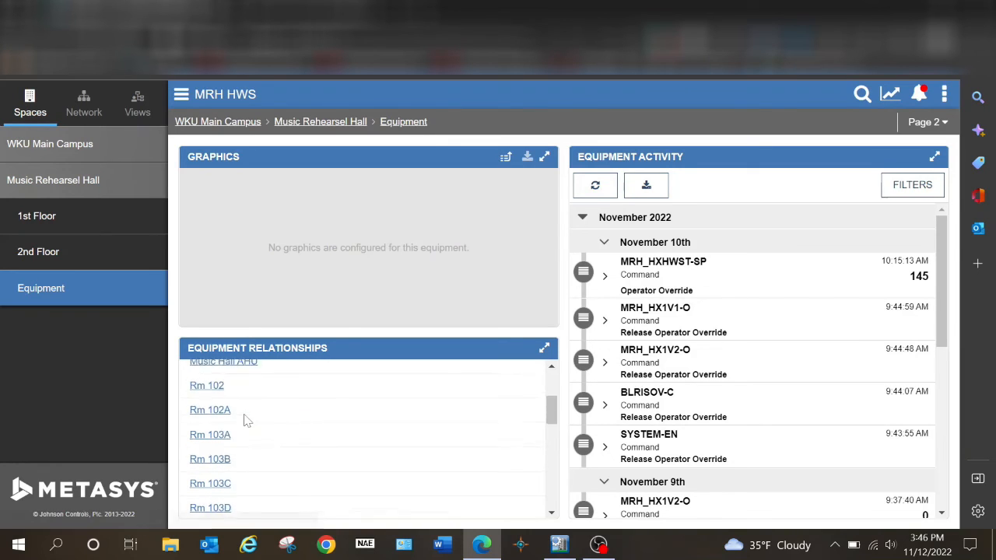
scroll(243, 444, "down", 5)
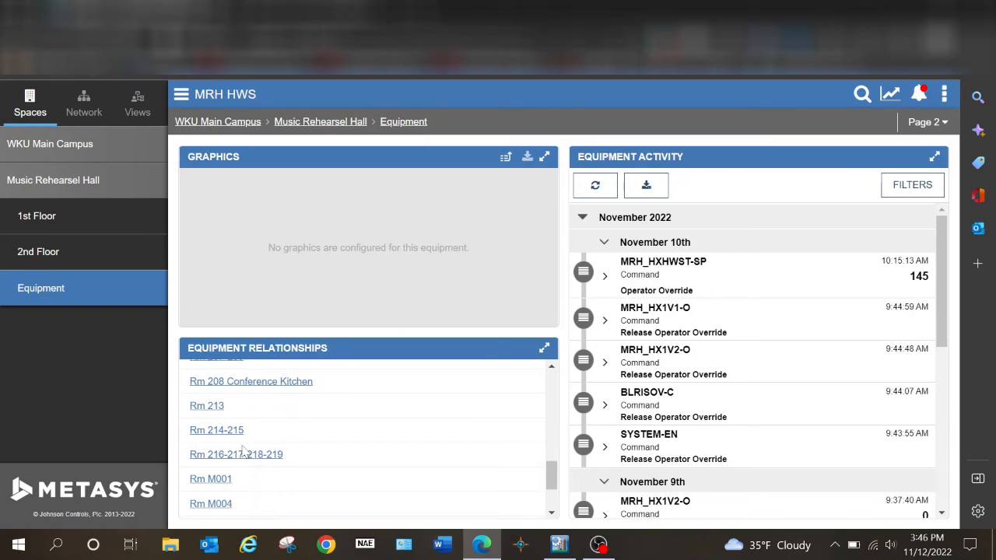
scroll(243, 457, "up", 15)
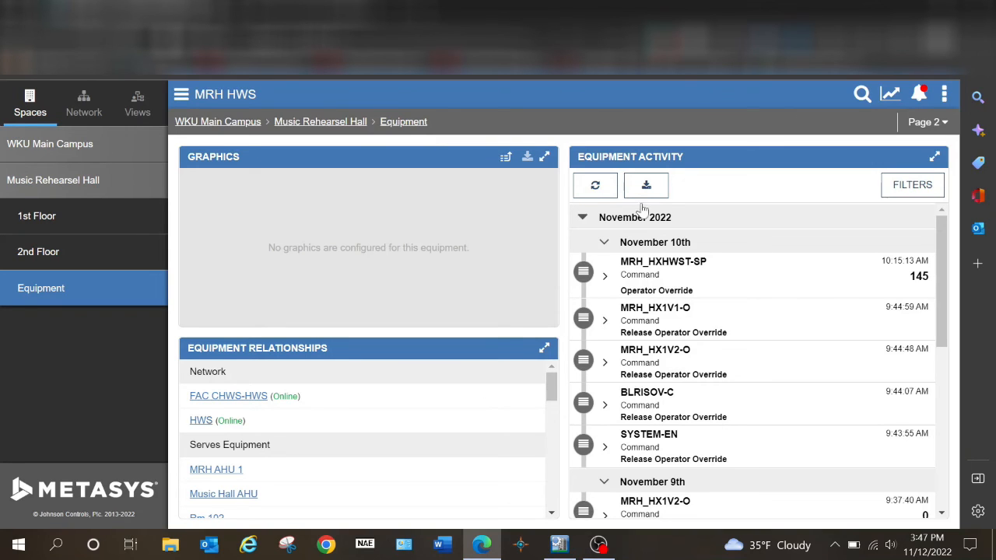
Step: Review the Equipment Activity history of MRH HWS and return to page 1 with the equipment data, trend and schedule
scroll(767, 343, "down", 4)
scroll(768, 361, "down", 1)
scroll(768, 362, "up", 6)
left_click(922, 124)
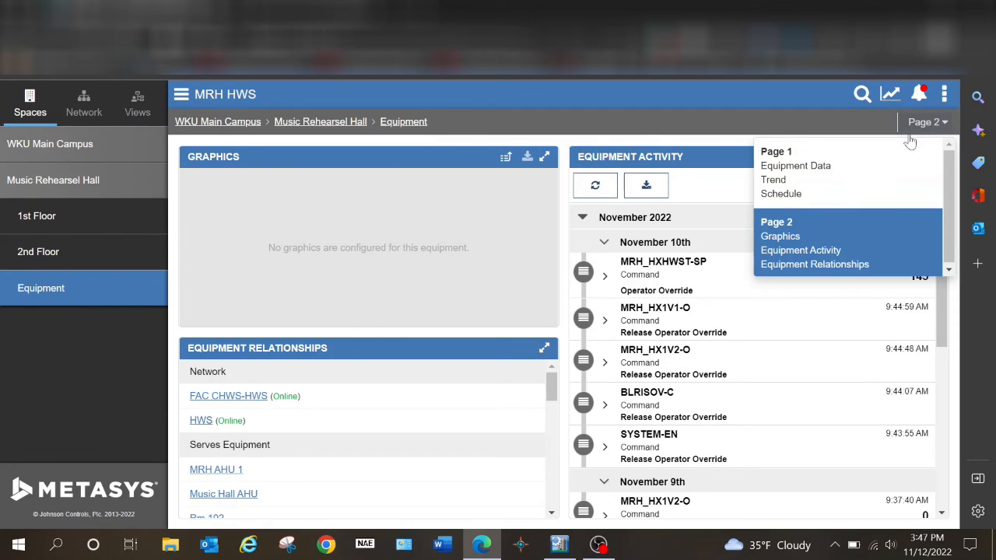
left_click(807, 186)
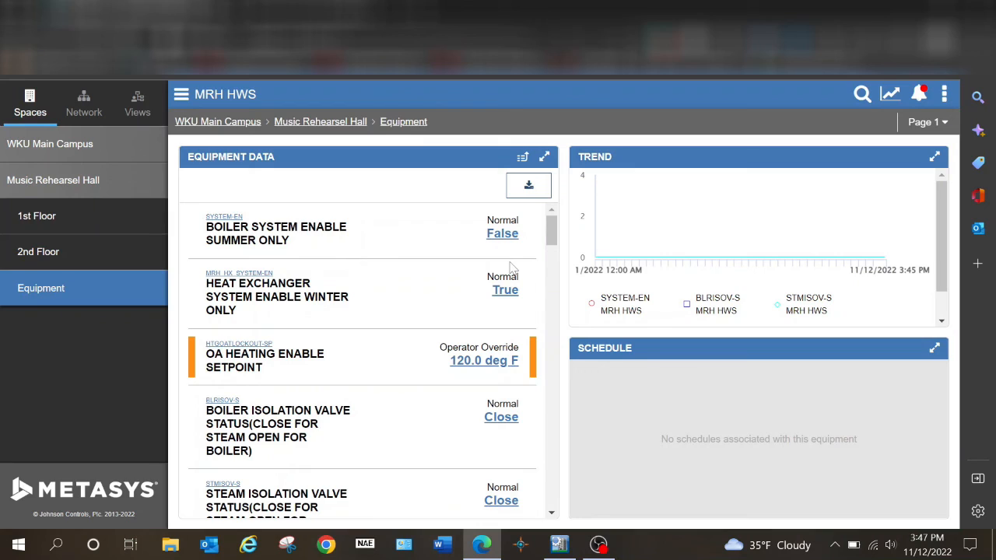